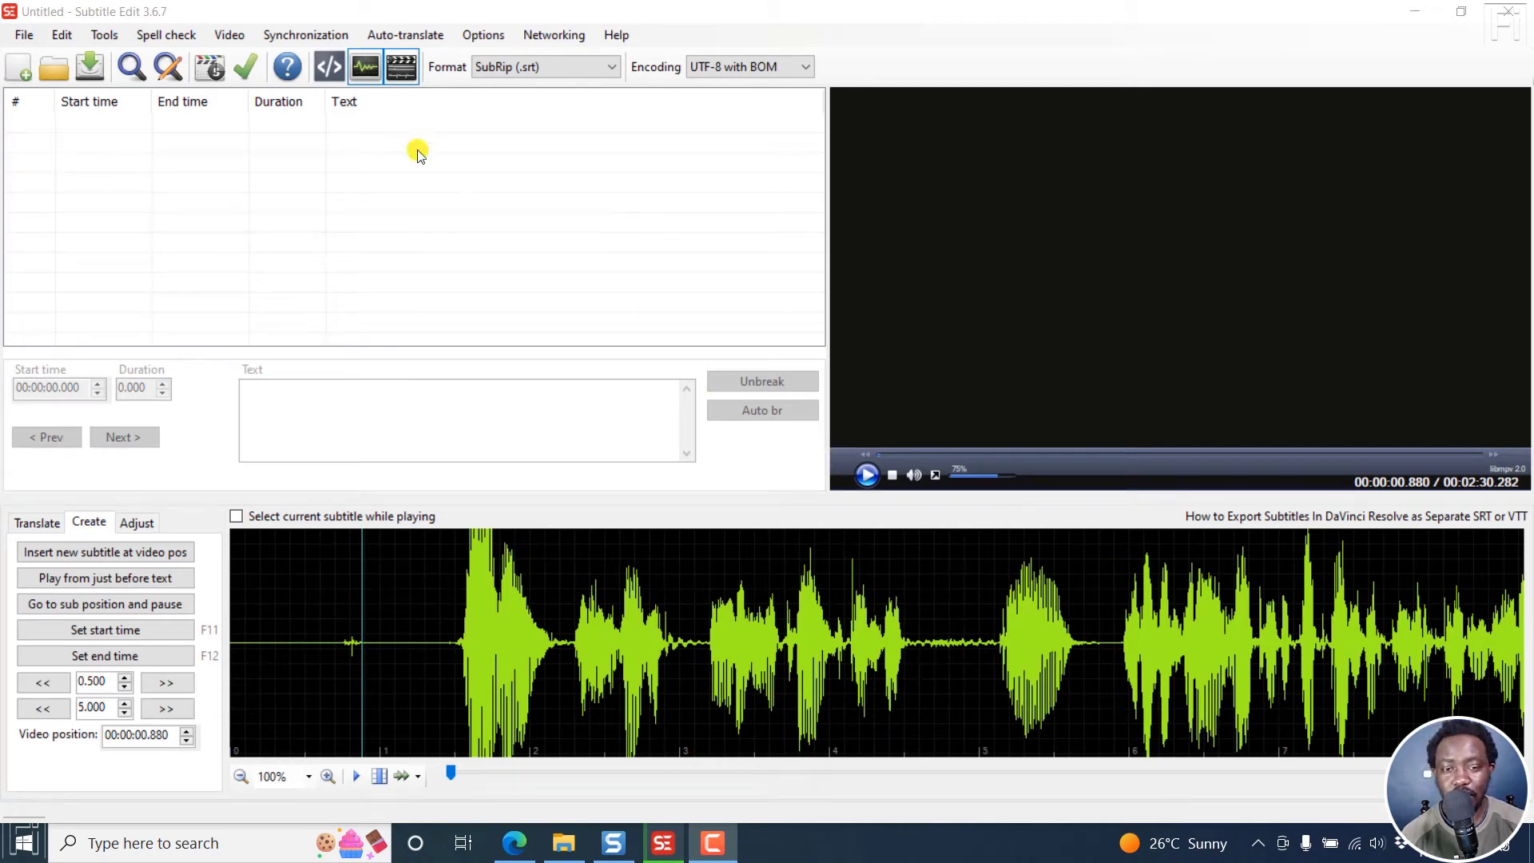
Run Whisper audio-to-text with the tiny.en (74 MB) model and dismiss the No text found message
{"action": "left_click", "coordinate": [229, 36]}
{"action": "left_click", "coordinate": [301, 299]}
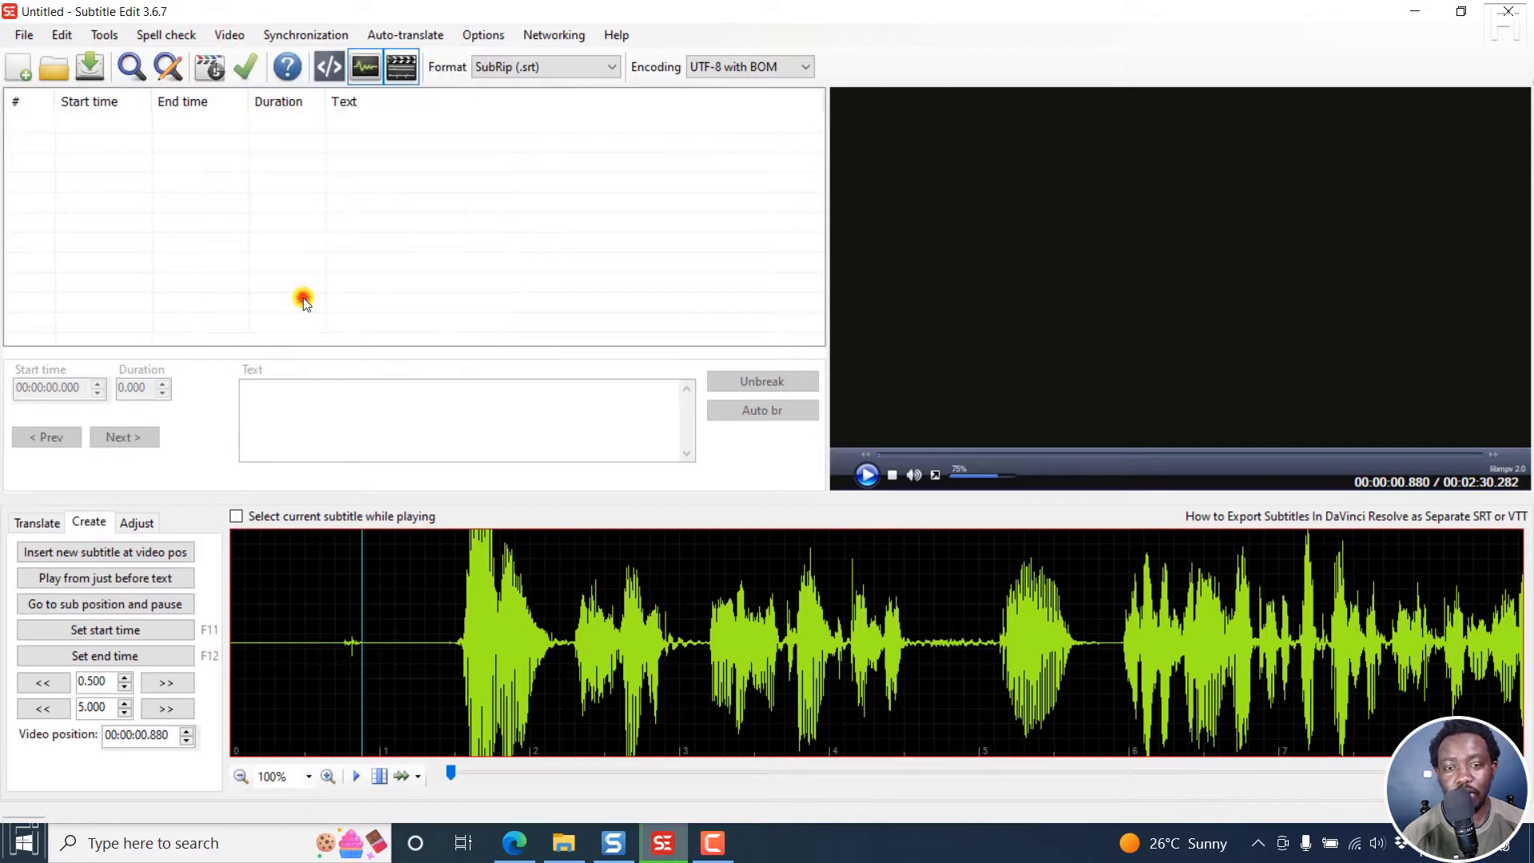
{"action": "left_click", "coordinate": [769, 313]}
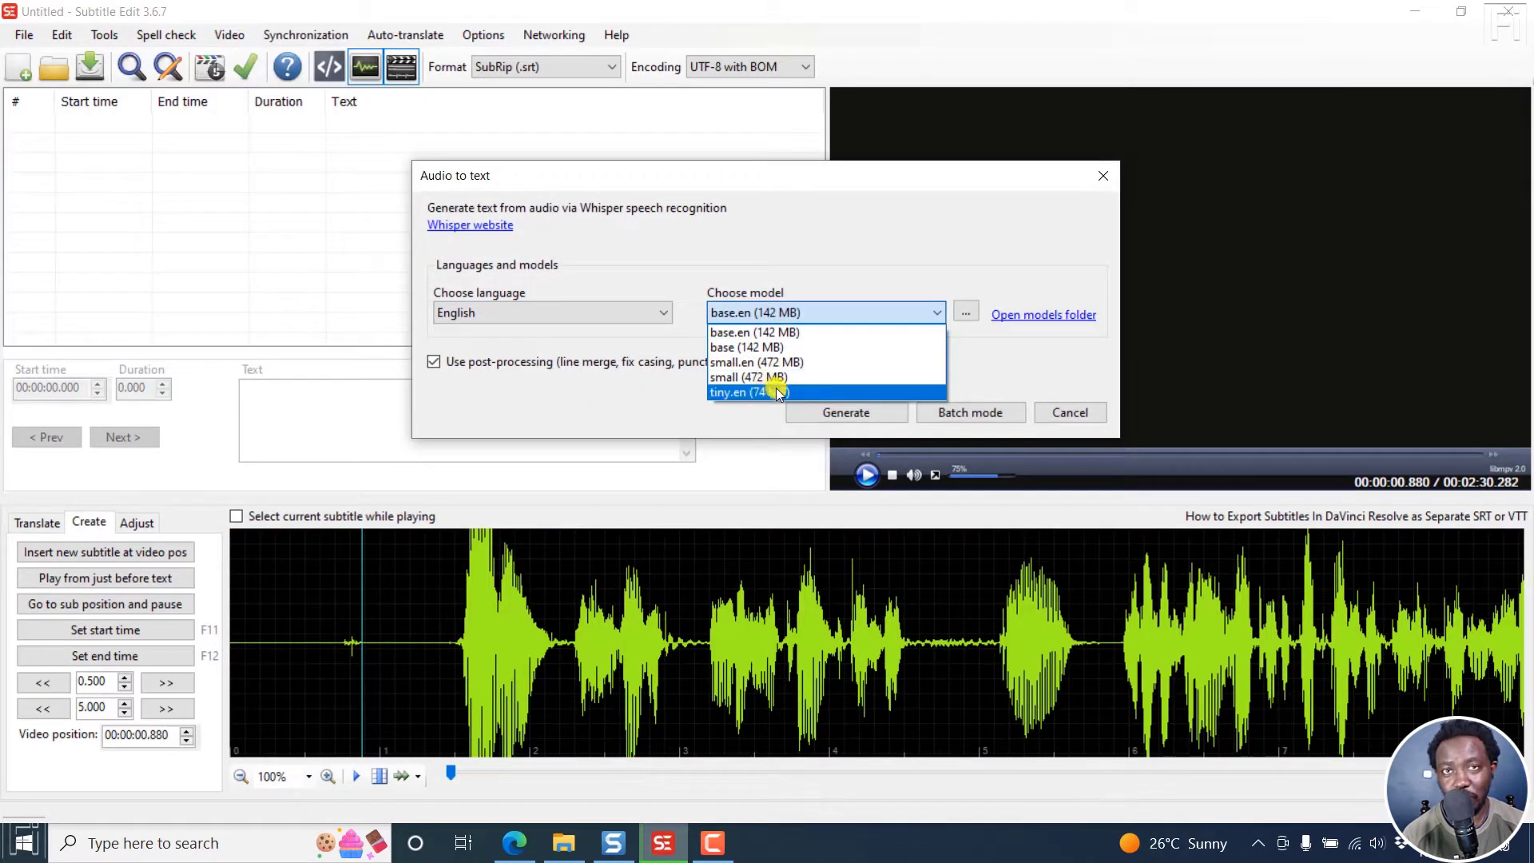
{"action": "left_click", "coordinate": [751, 391]}
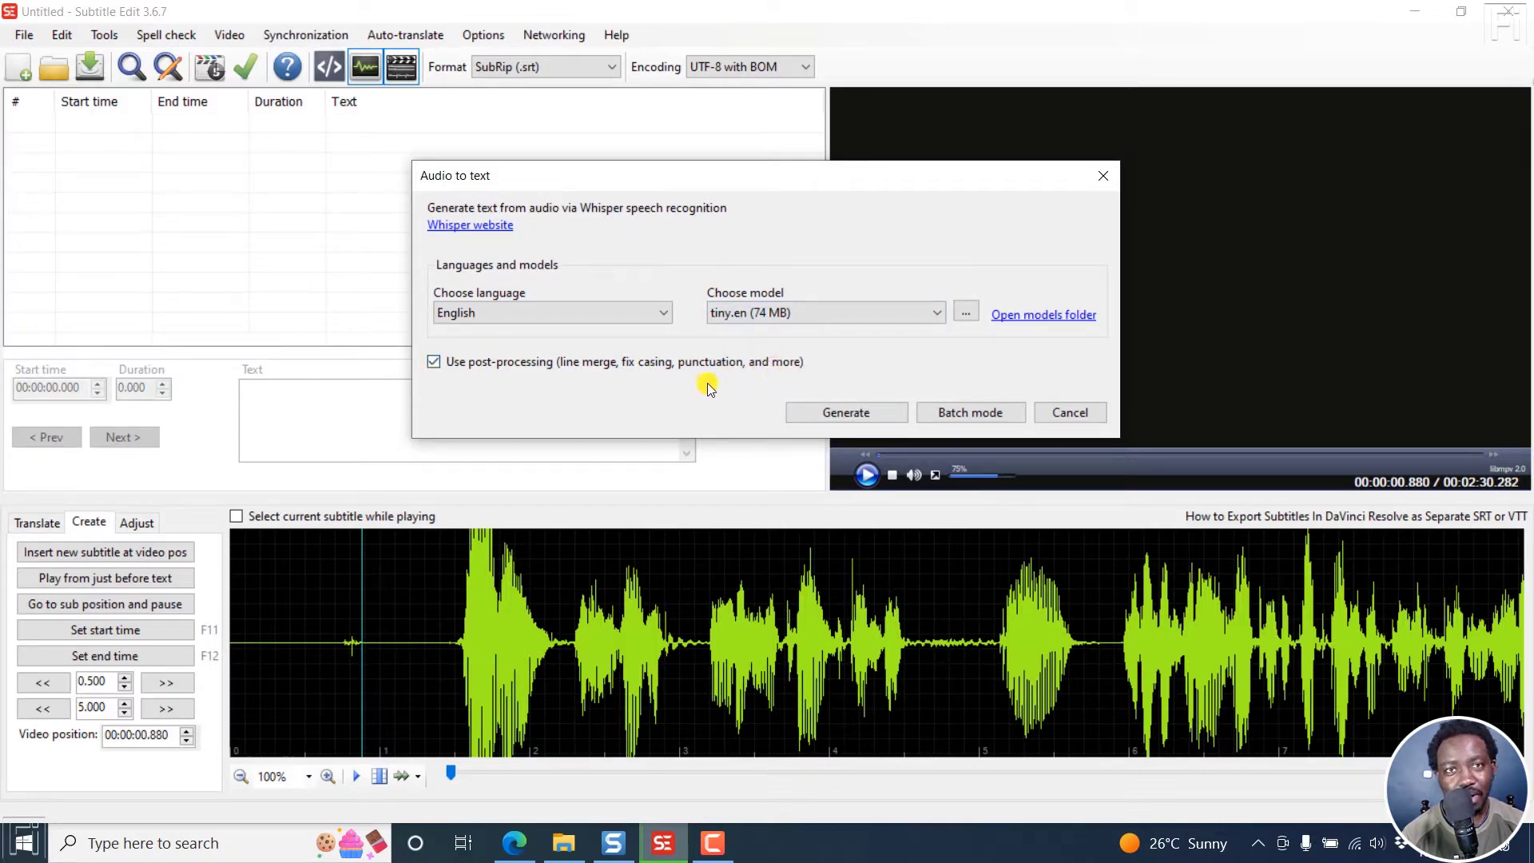
{"action": "left_click", "coordinate": [832, 409]}
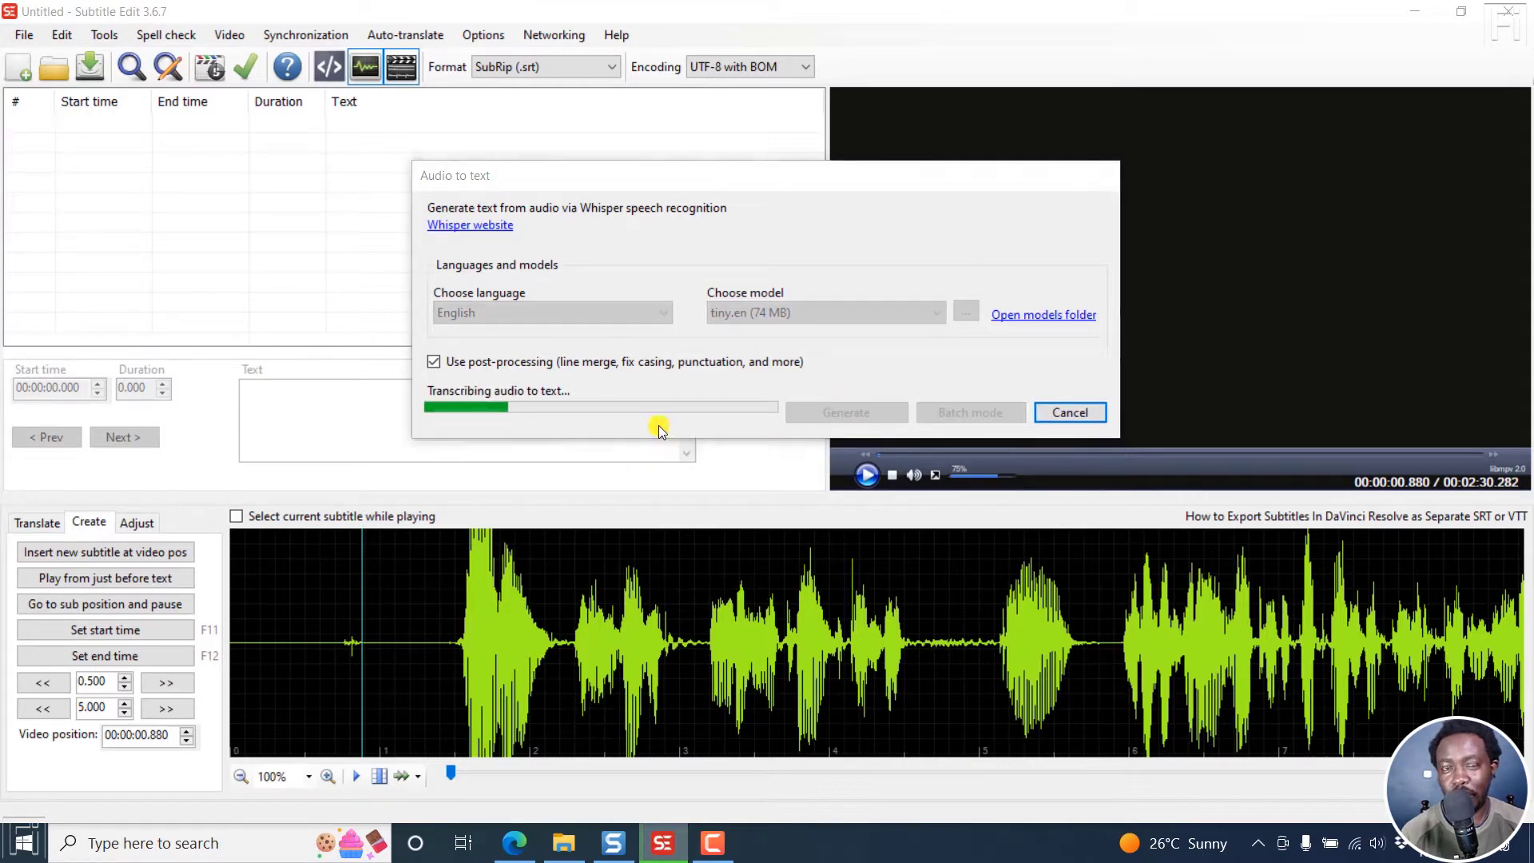
{"action": "left_click", "coordinate": [782, 481]}
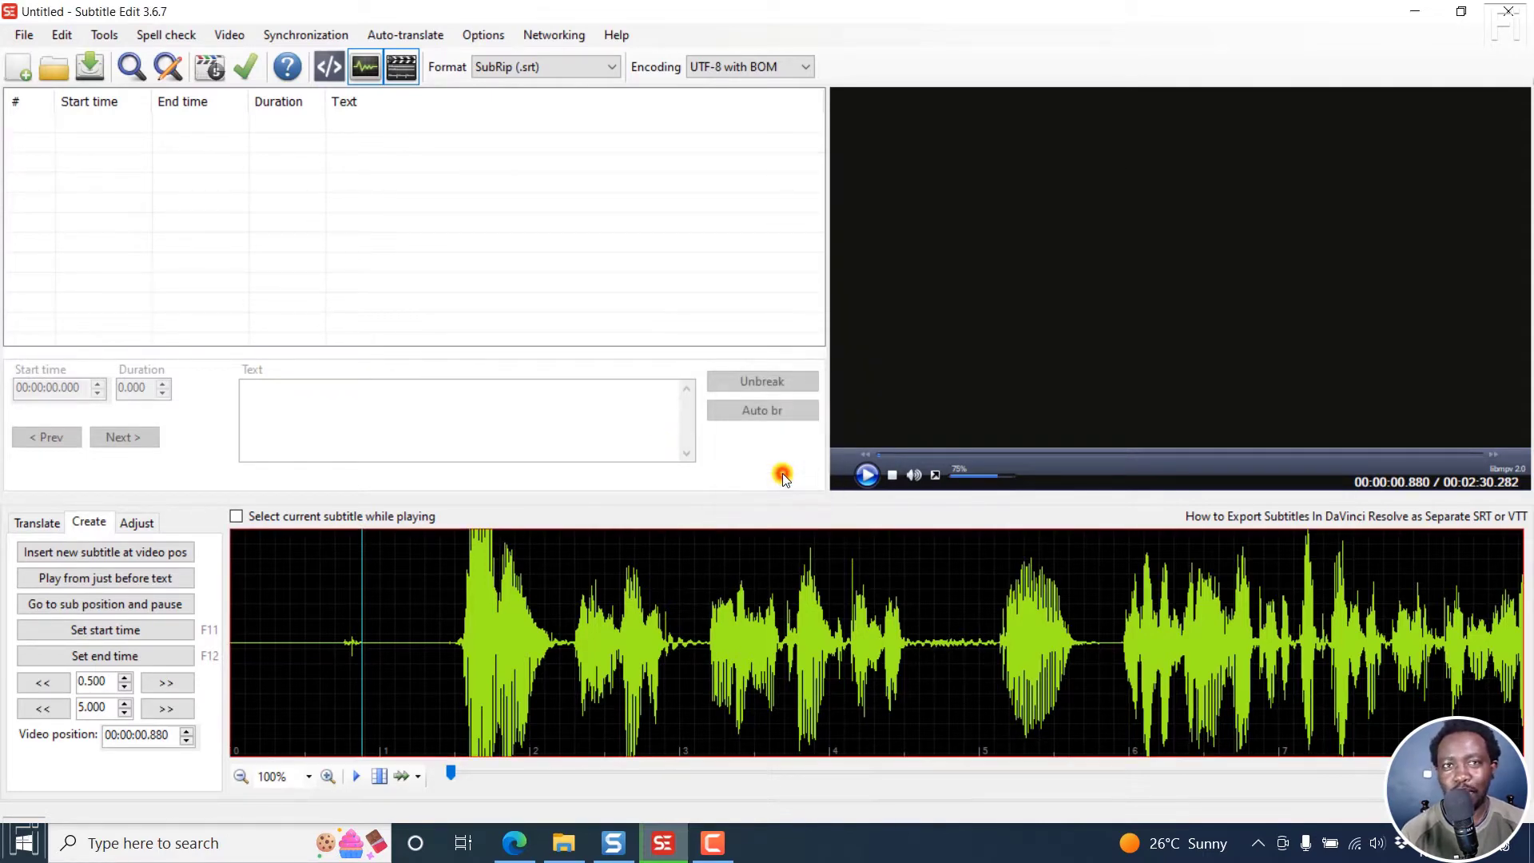
{"action": "left_click", "coordinate": [232, 36]}
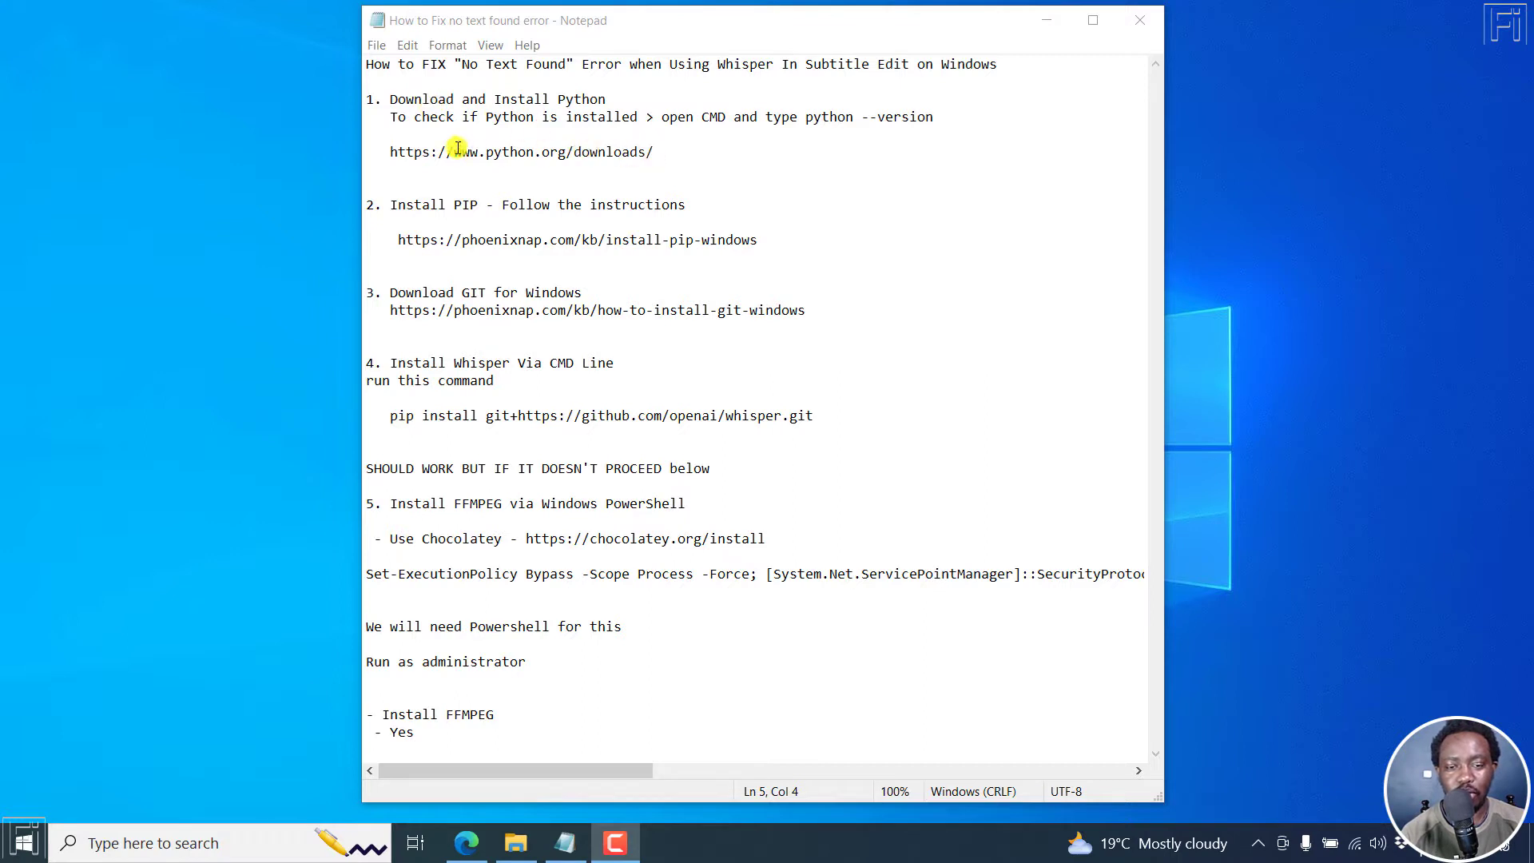
Open Command Prompt and run python --version, which reports Python 3.10.8
{"action": "left_click", "coordinate": [164, 852]}
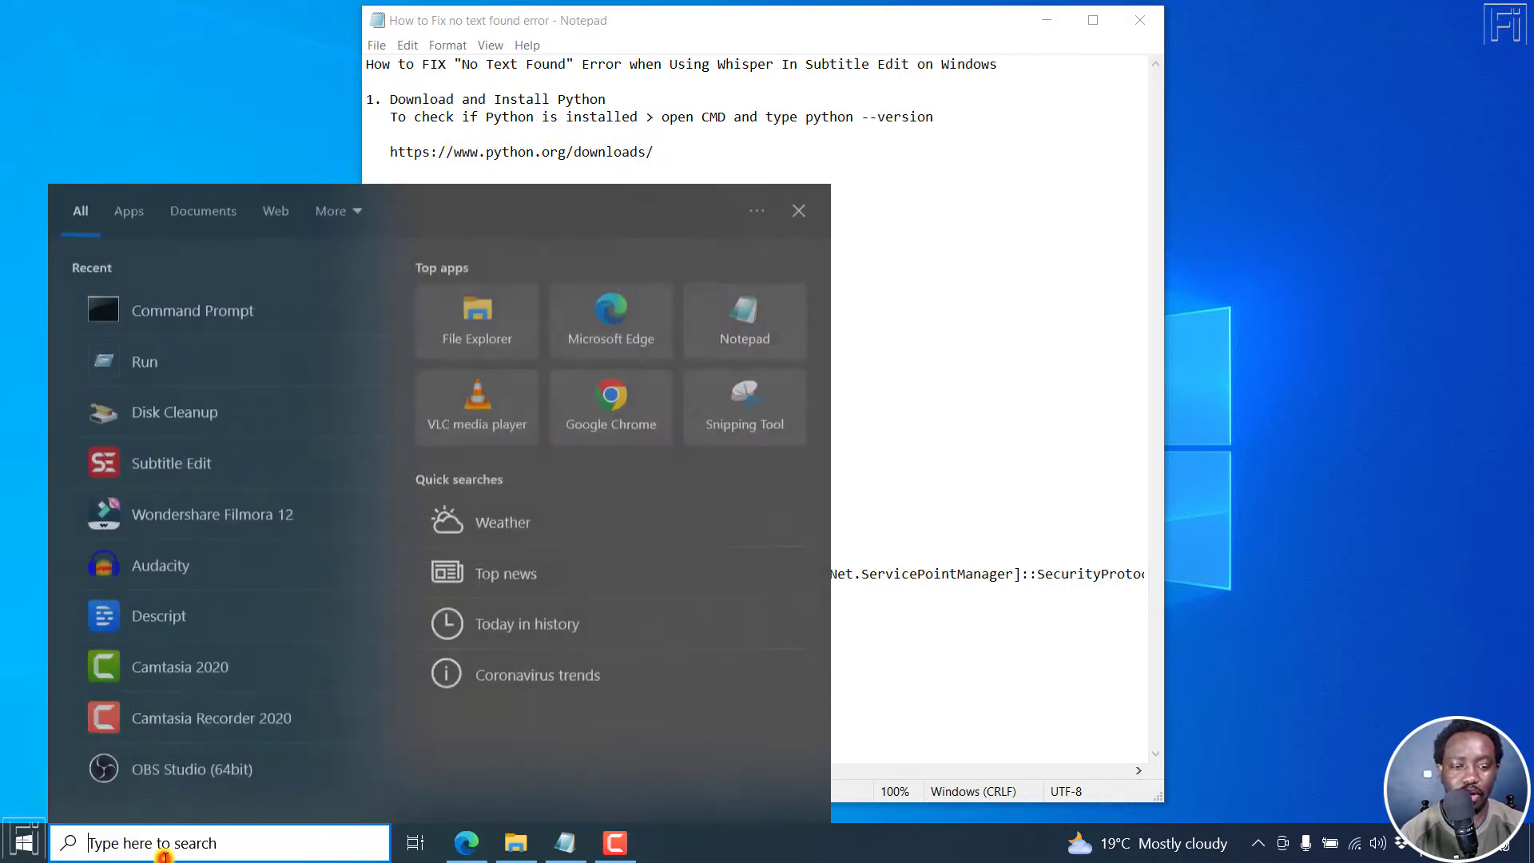
{"action": "left_click", "coordinate": [184, 310]}
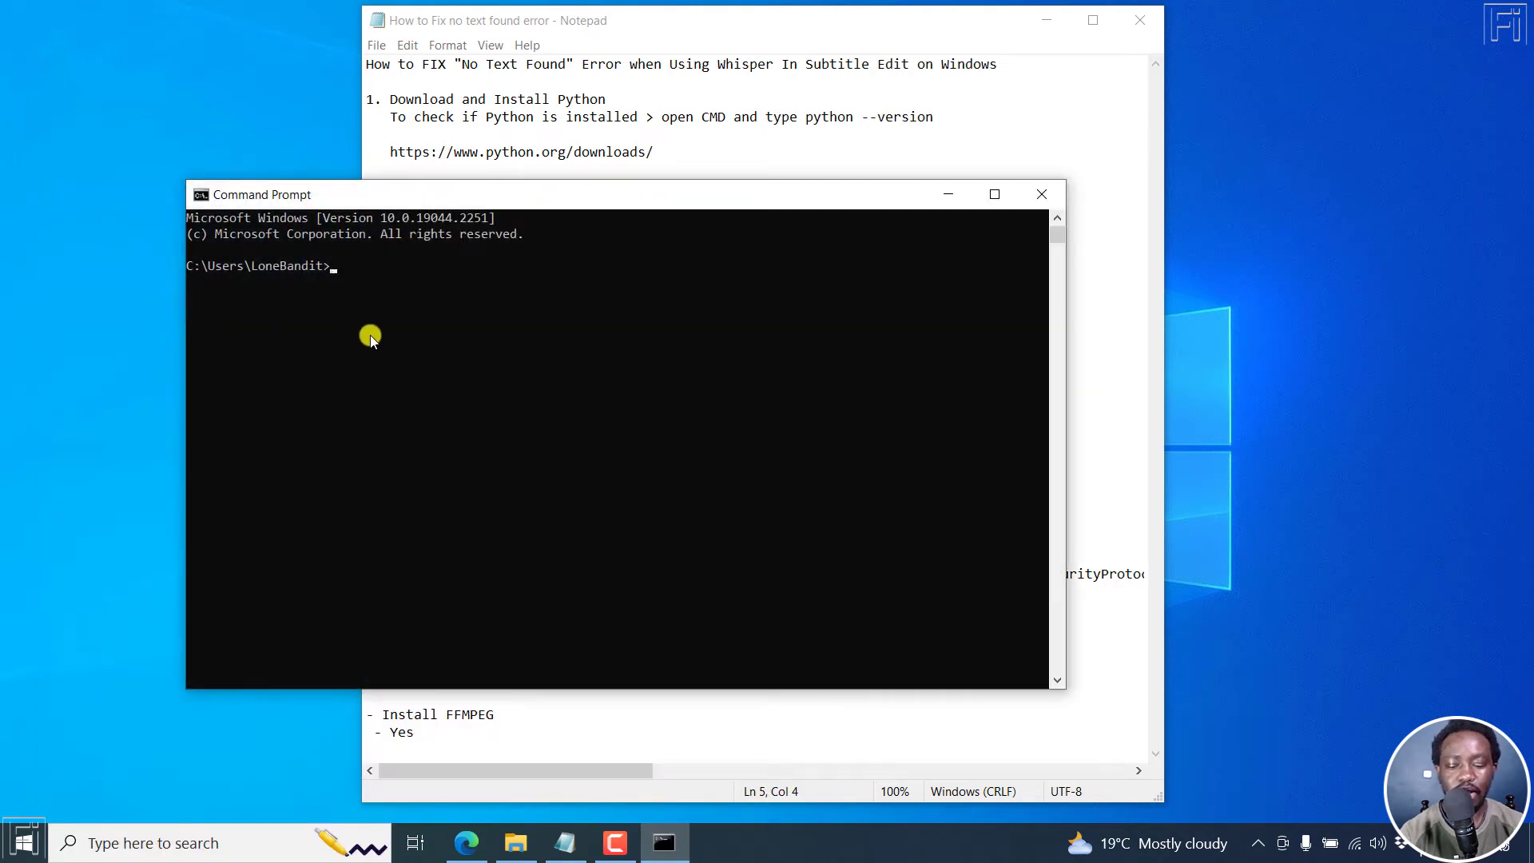
{"action": "type", "text": "python "}
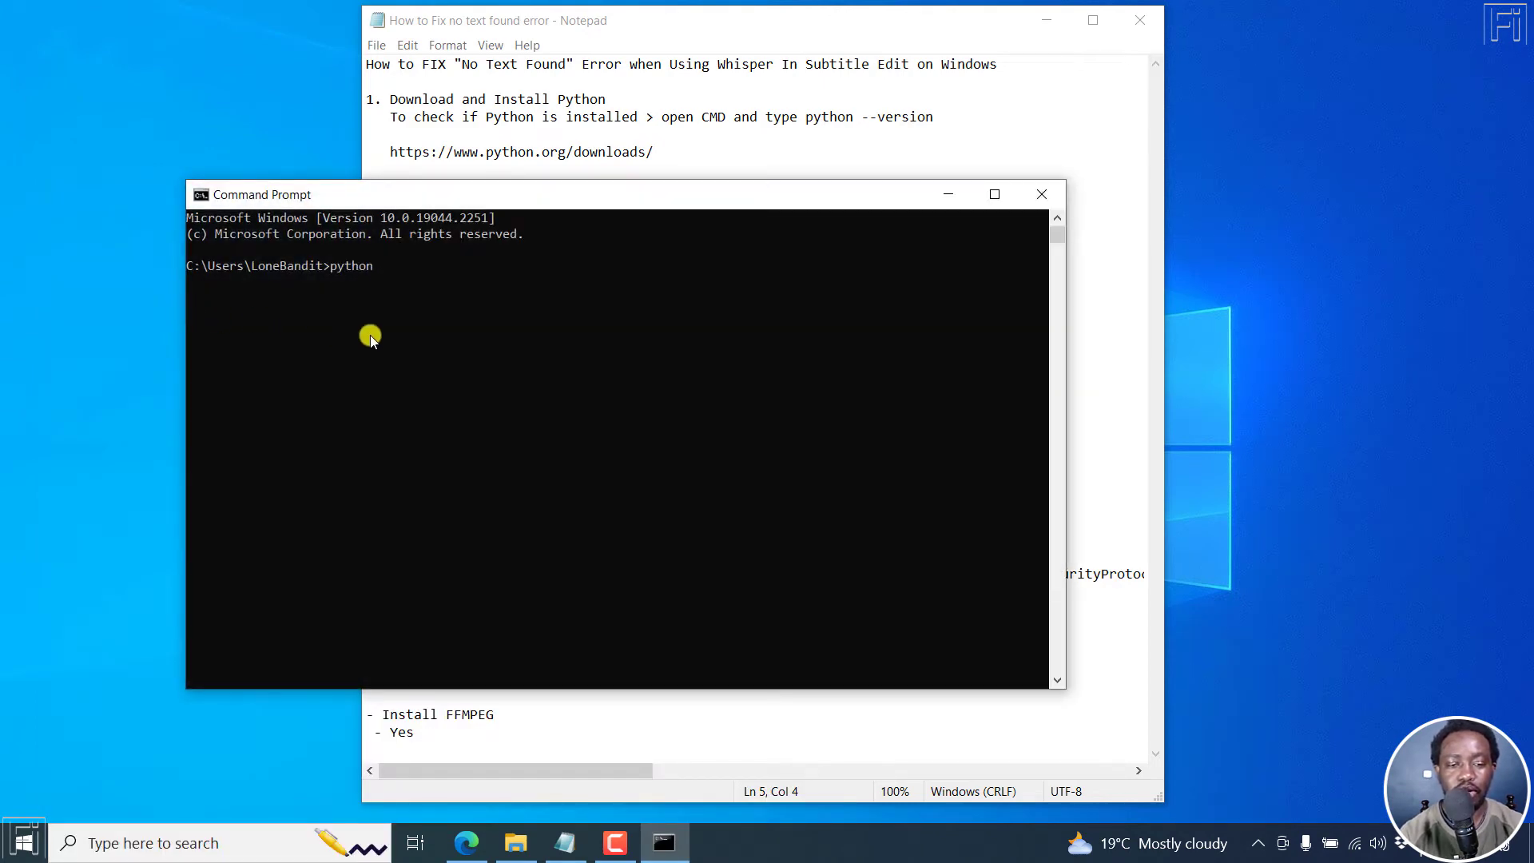
{"action": "type", "text": "--version"}
{"action": "key", "text": "Return"}
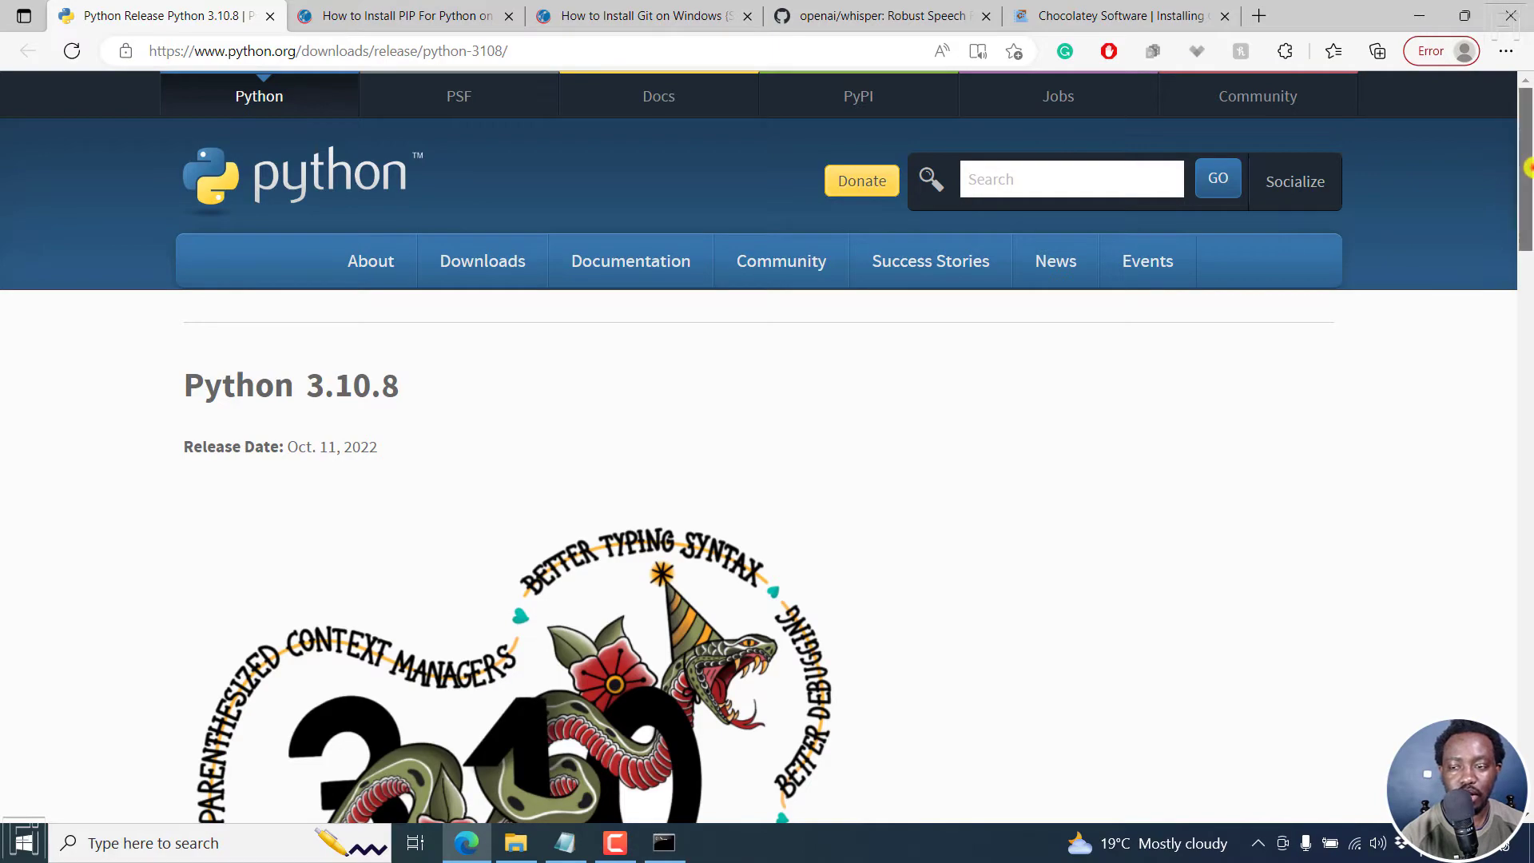
Find and start the Windows installer (64-bit) link in python.org's 3.10.8 Files list, then return to Notepad
{"action": "left_click_drag", "start_coordinate": [1527, 168], "coordinate": [1528, 628]}
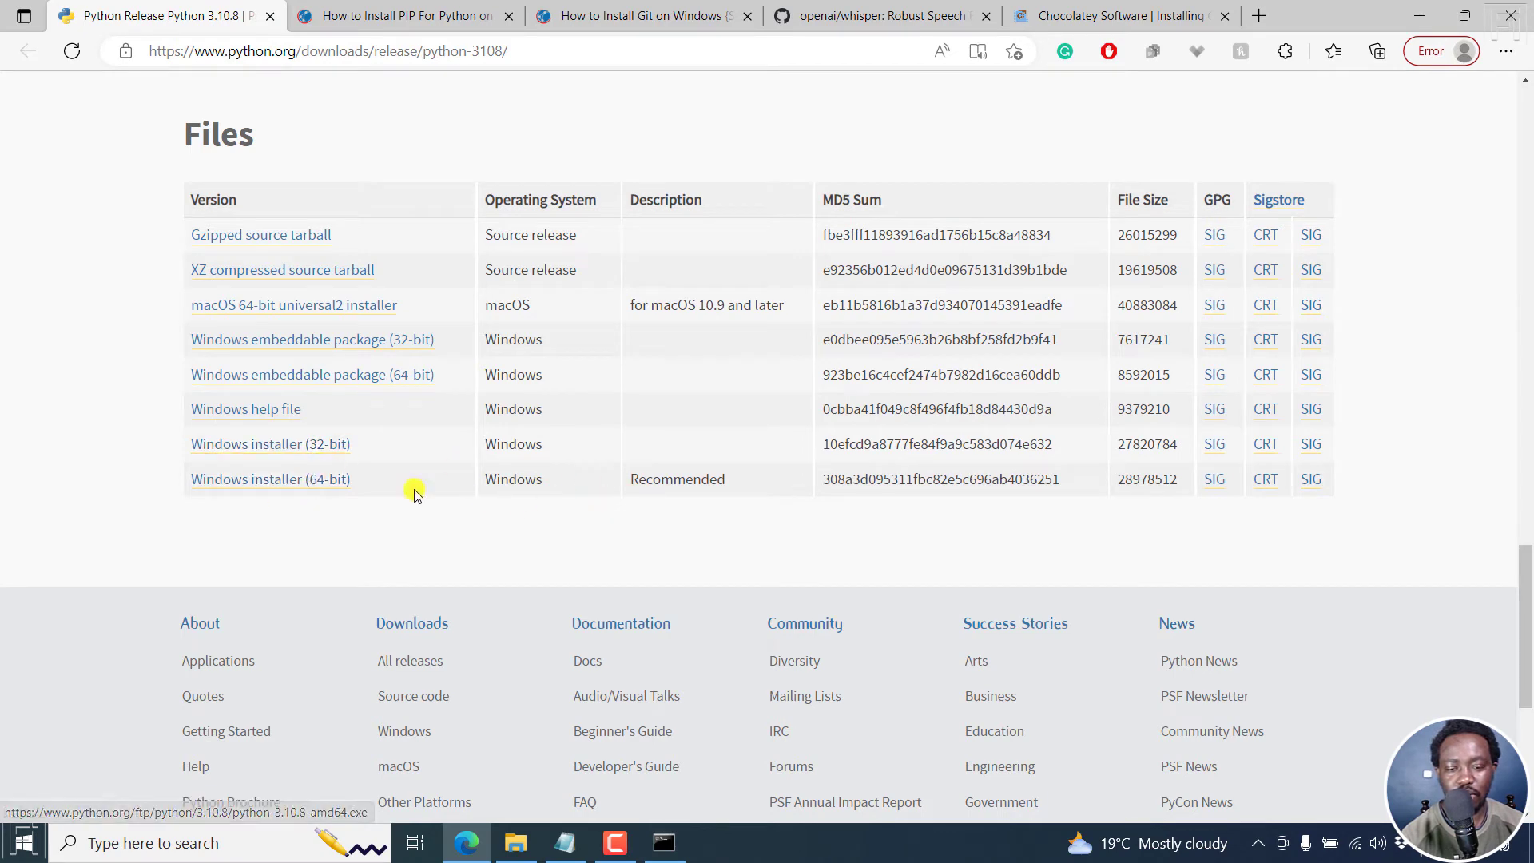
{"action": "left_click", "coordinate": [255, 482]}
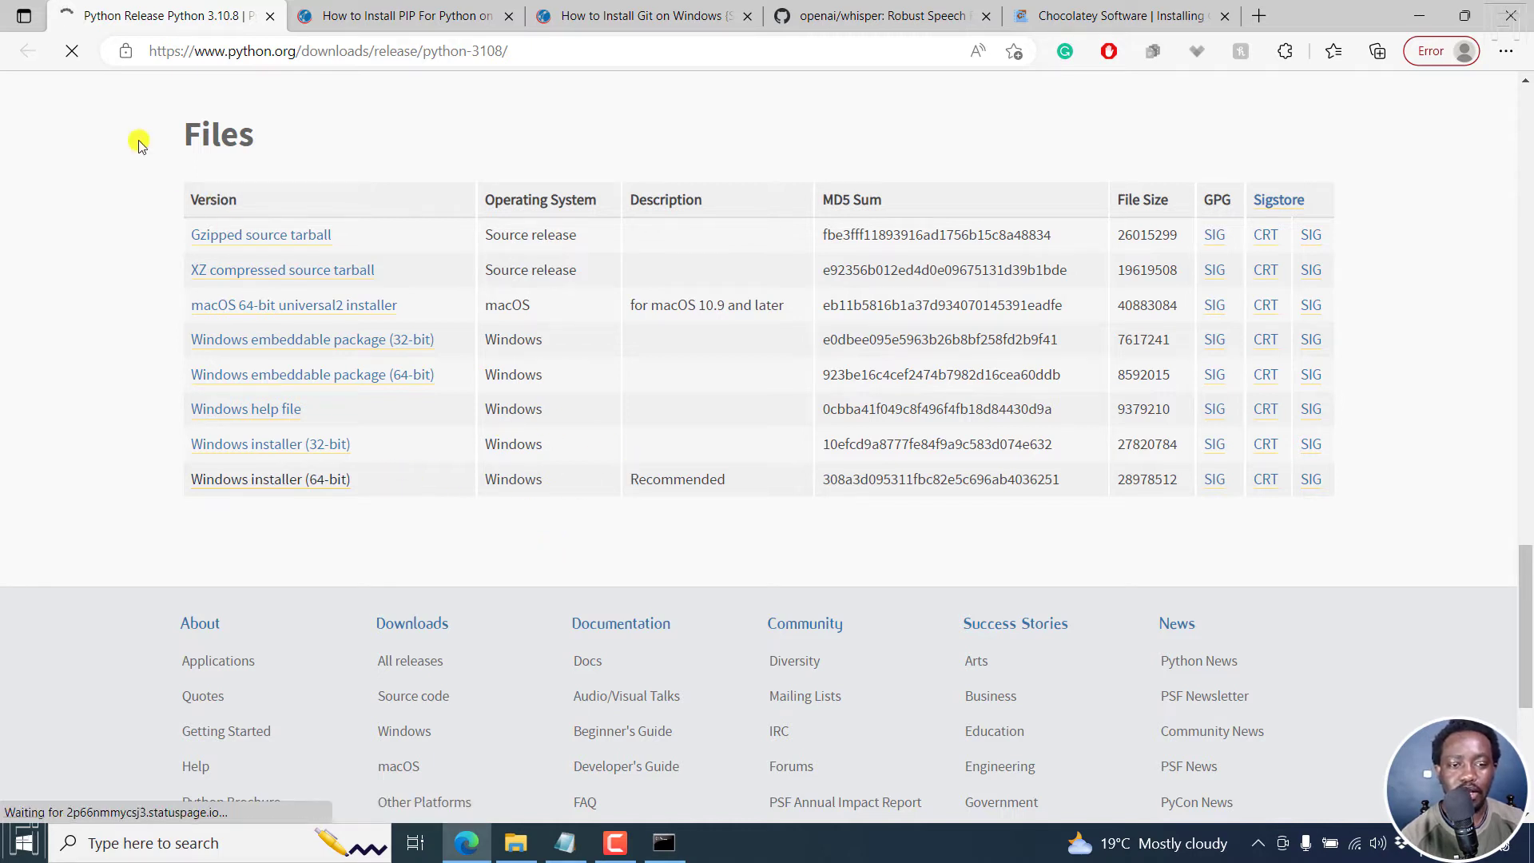
{"action": "left_click", "coordinate": [72, 50]}
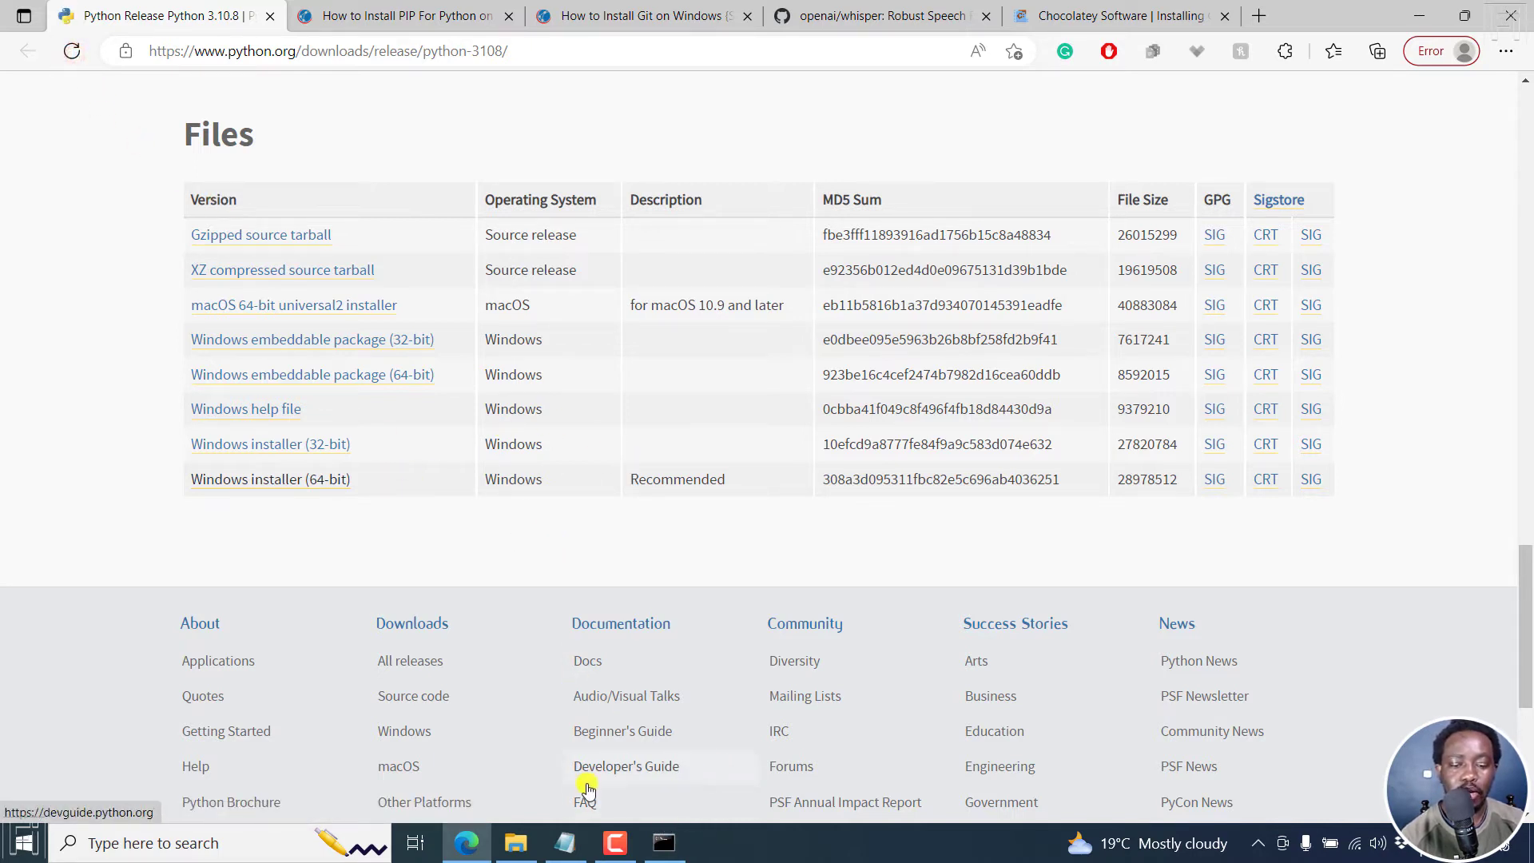
{"action": "left_click", "coordinate": [565, 843]}
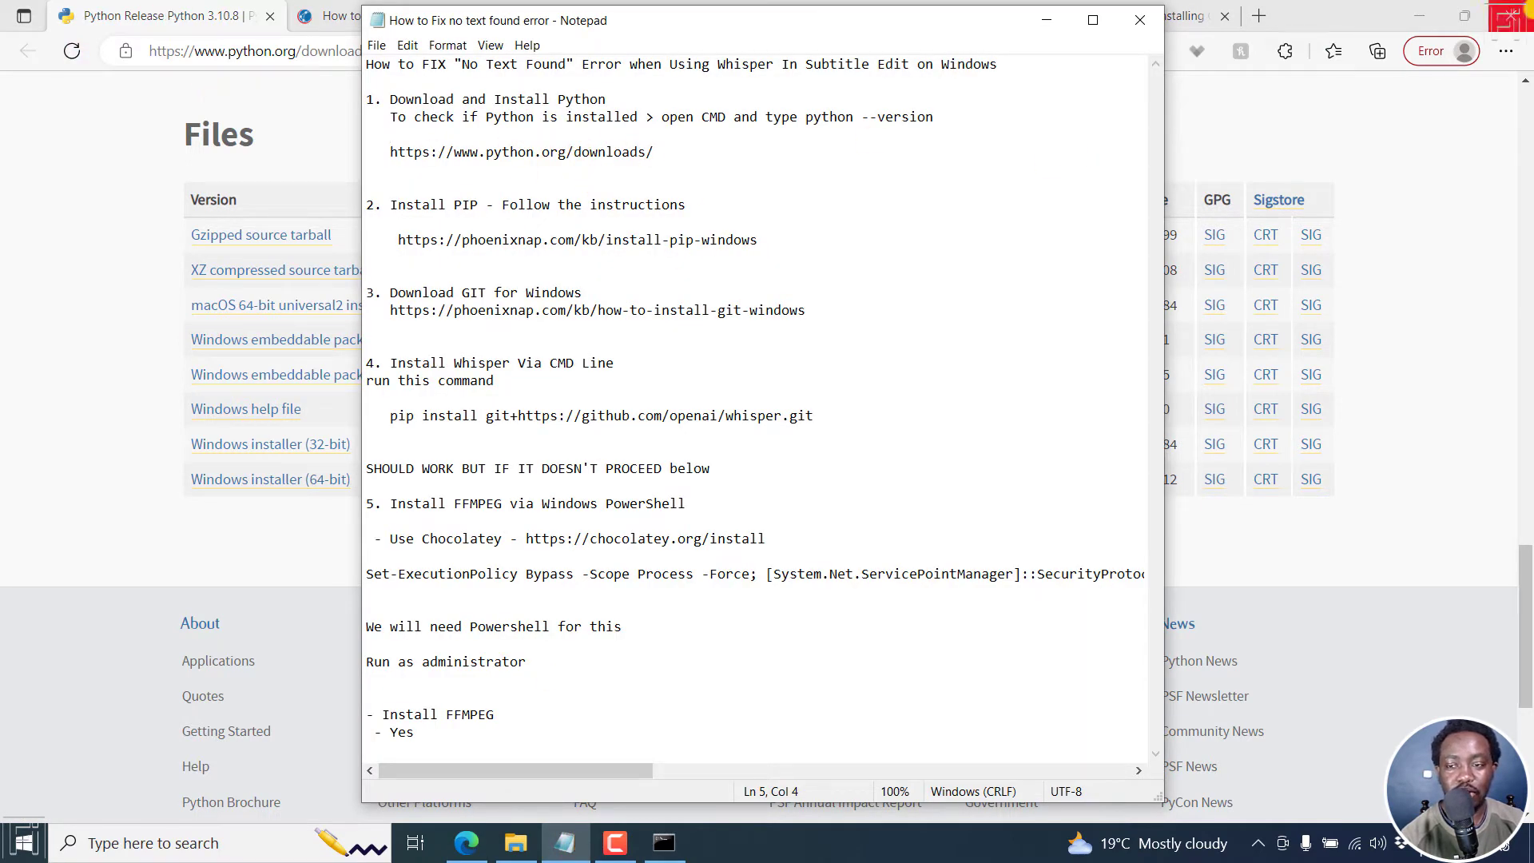
Minimize the browser and Notepad to view the Python 3.10.8 result in Command Prompt, then restore Notepad
{"action": "left_click", "coordinate": [1425, 19]}
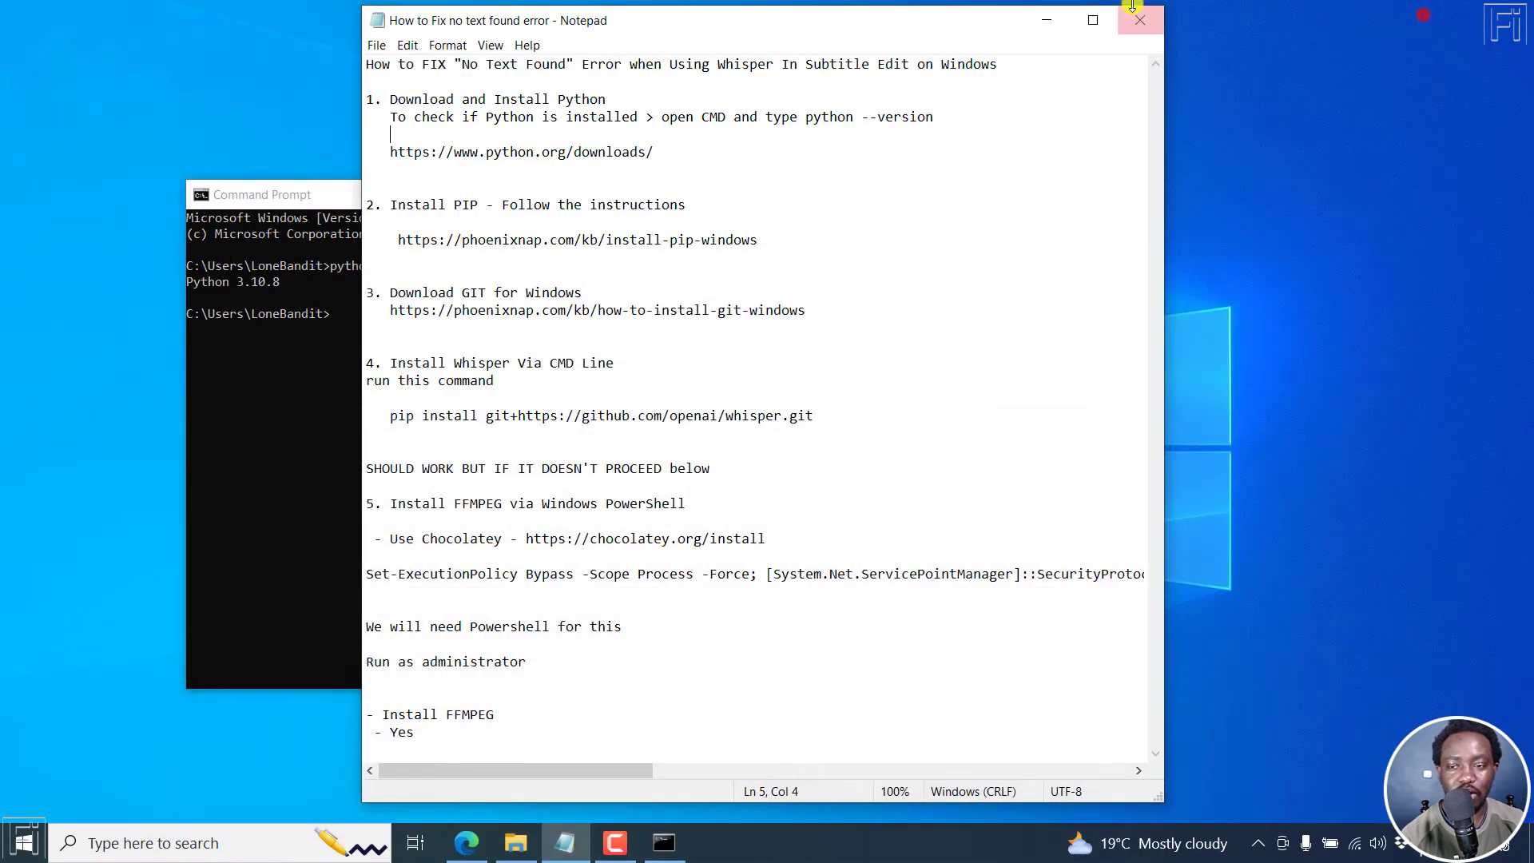
{"action": "left_click", "coordinate": [1046, 19]}
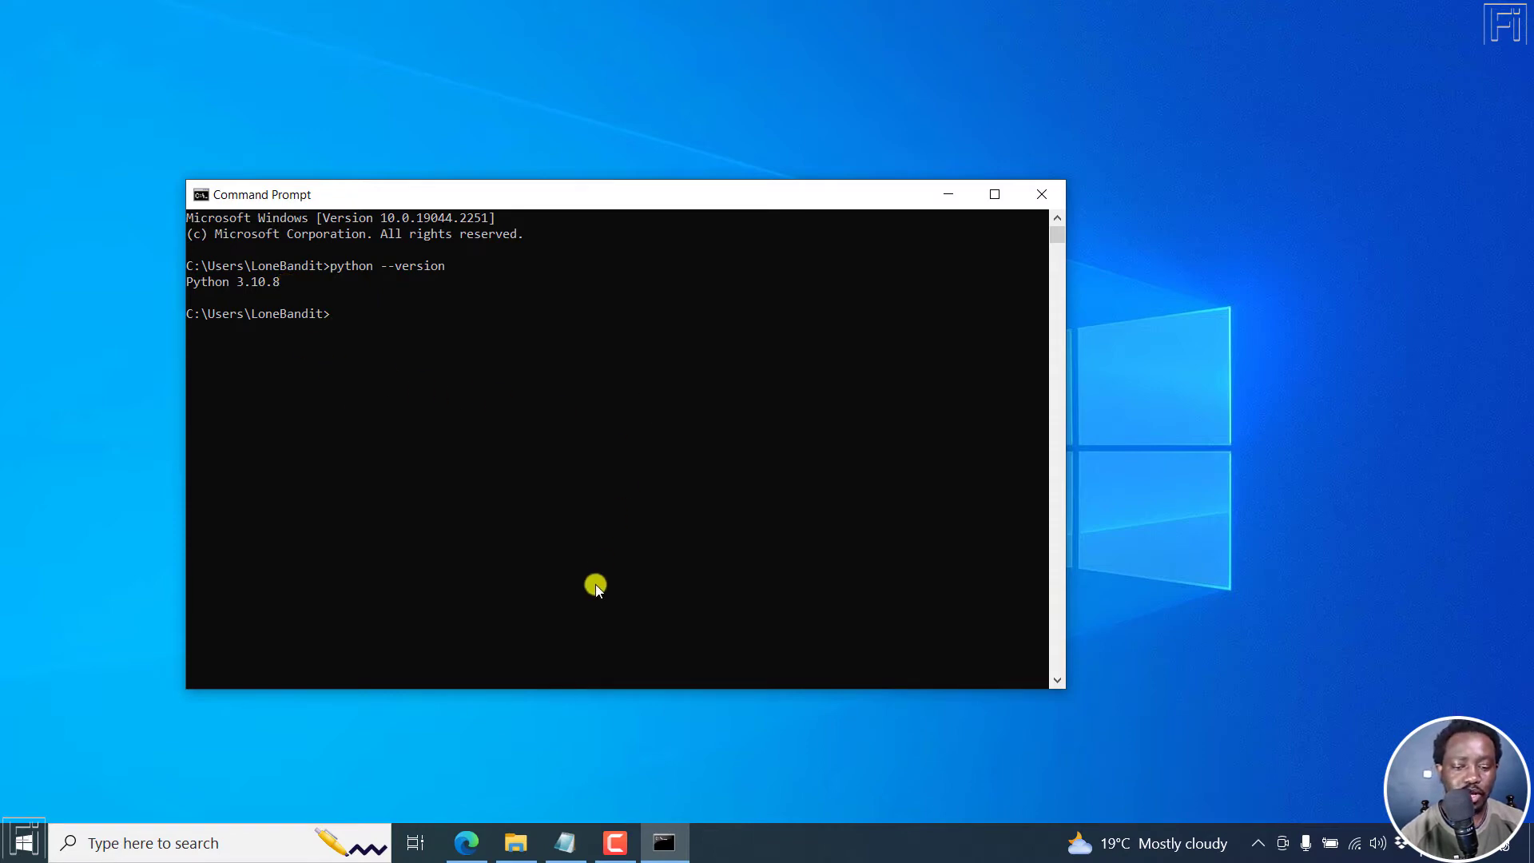
{"action": "left_click", "coordinate": [563, 841]}
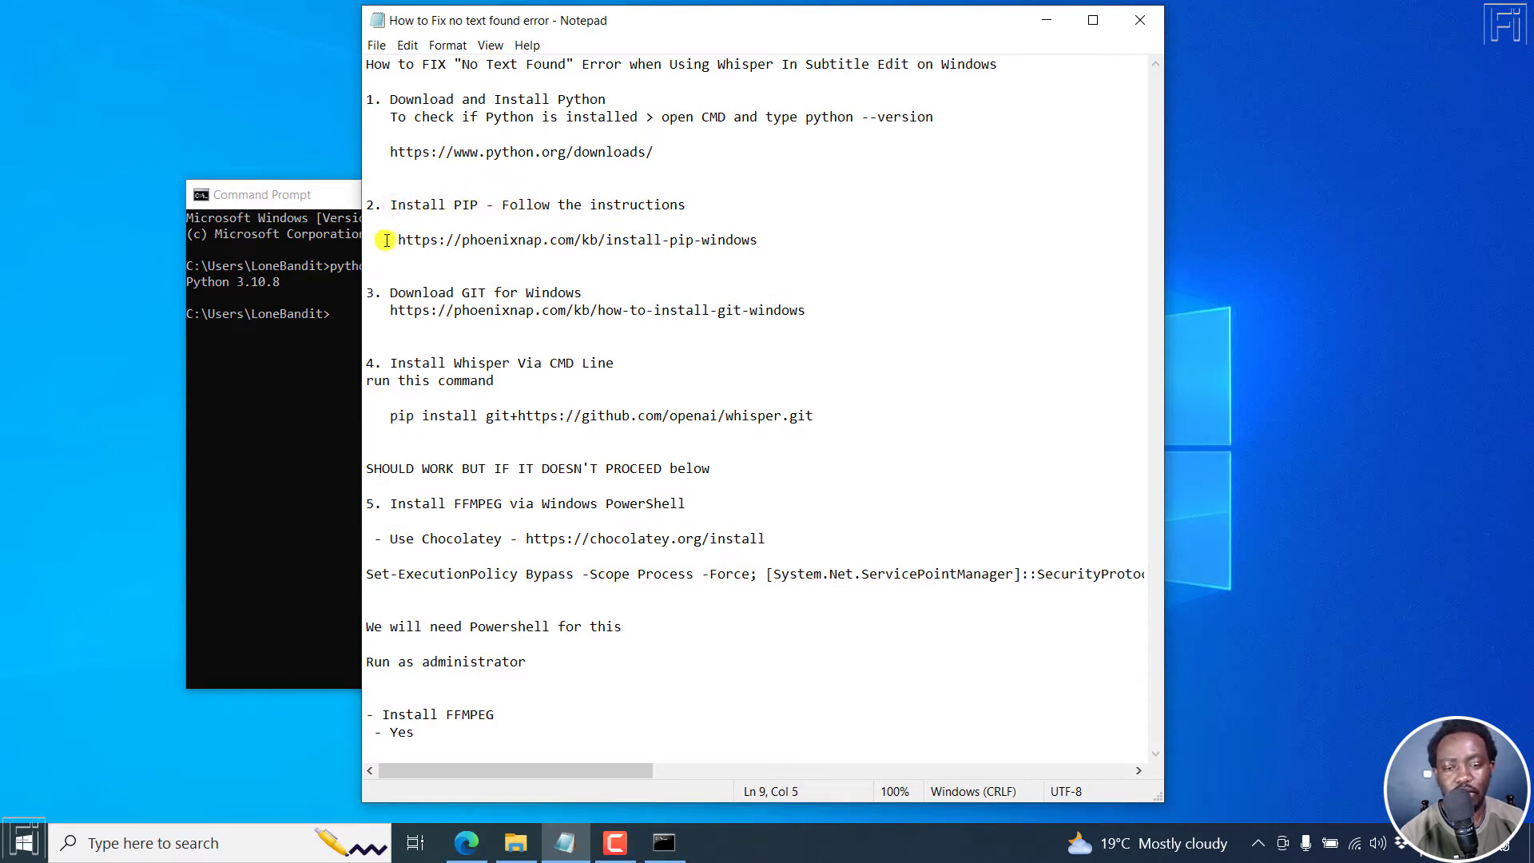
Select the phoenixNAP pip install link in Notepad and switch to the How to Install PIP browser tab
{"action": "left_click_drag", "start_coordinate": [401, 239], "coordinate": [757, 240]}
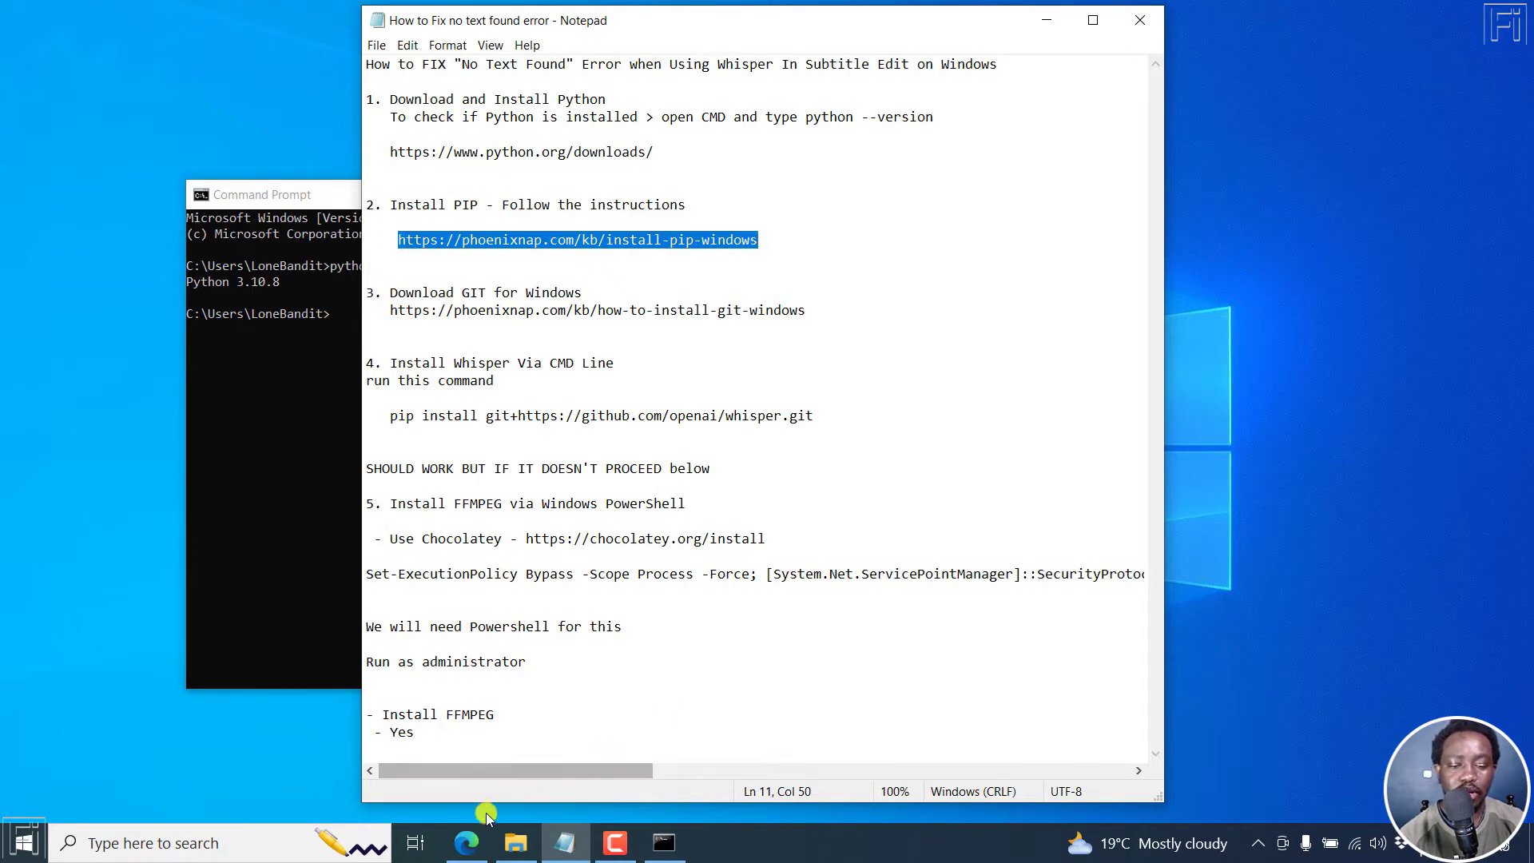
{"action": "left_click", "coordinate": [470, 841]}
{"action": "left_click", "coordinate": [409, 14]}
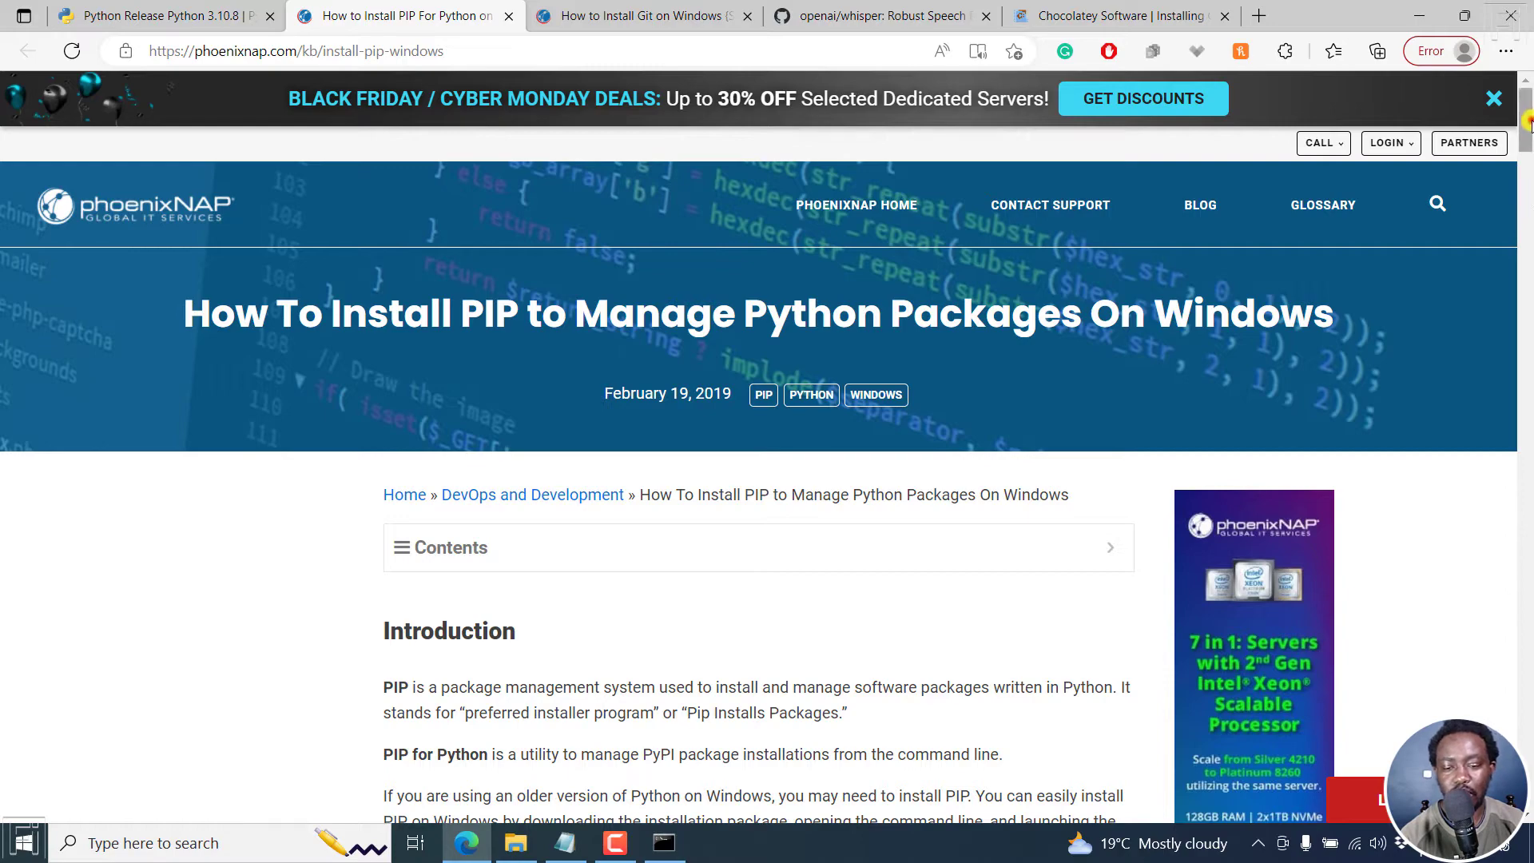
Run pip help in Command Prompt to check for pip, then scroll the guide to Step 1's curl command
{"action": "left_click_drag", "start_coordinate": [1528, 124], "coordinate": [1527, 244]}
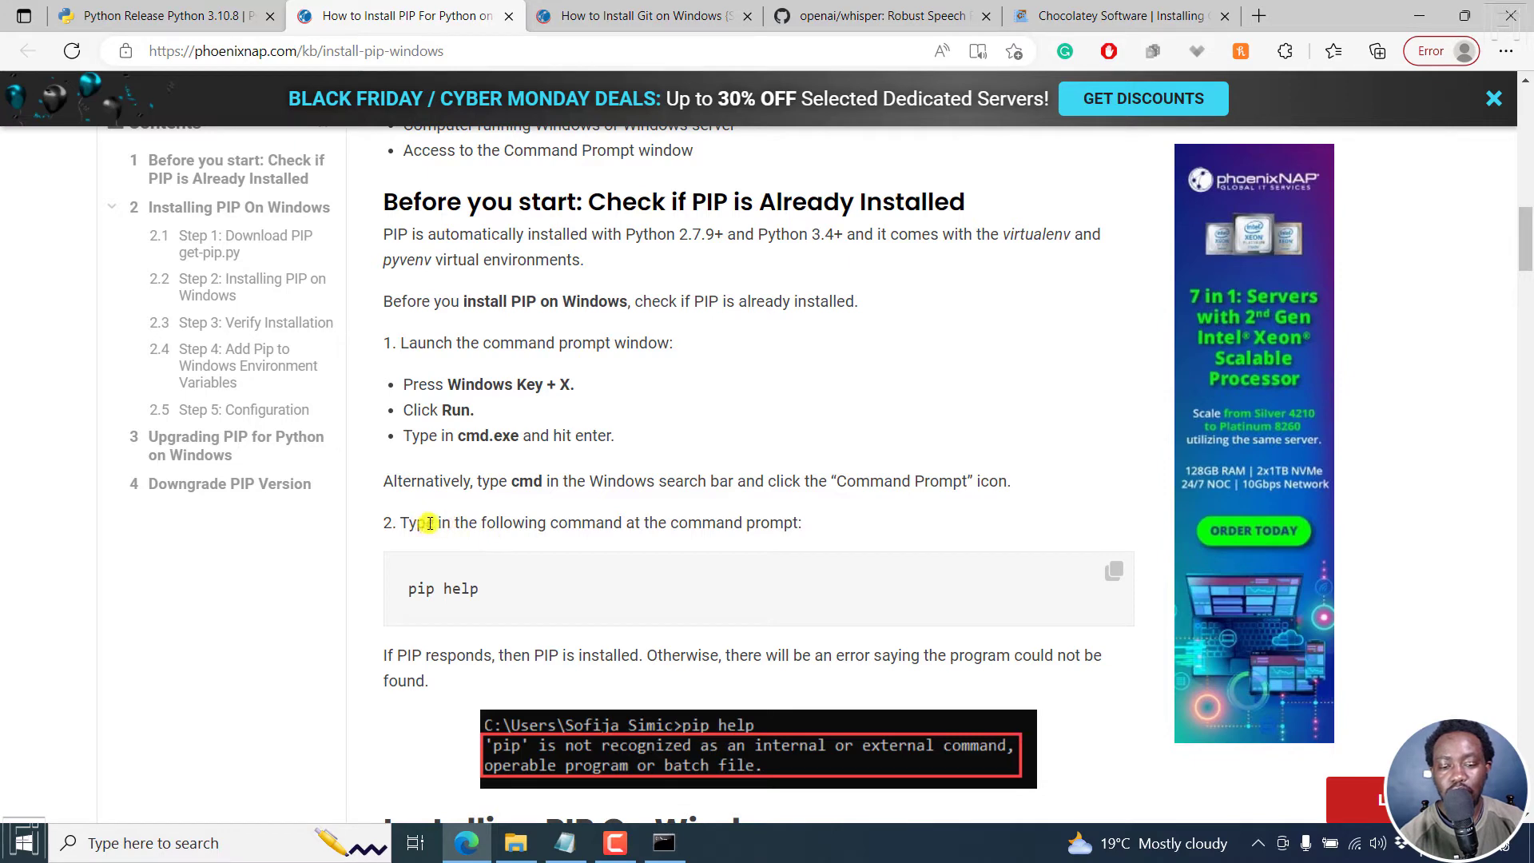
{"action": "left_click_drag", "start_coordinate": [441, 523], "coordinate": [769, 524]}
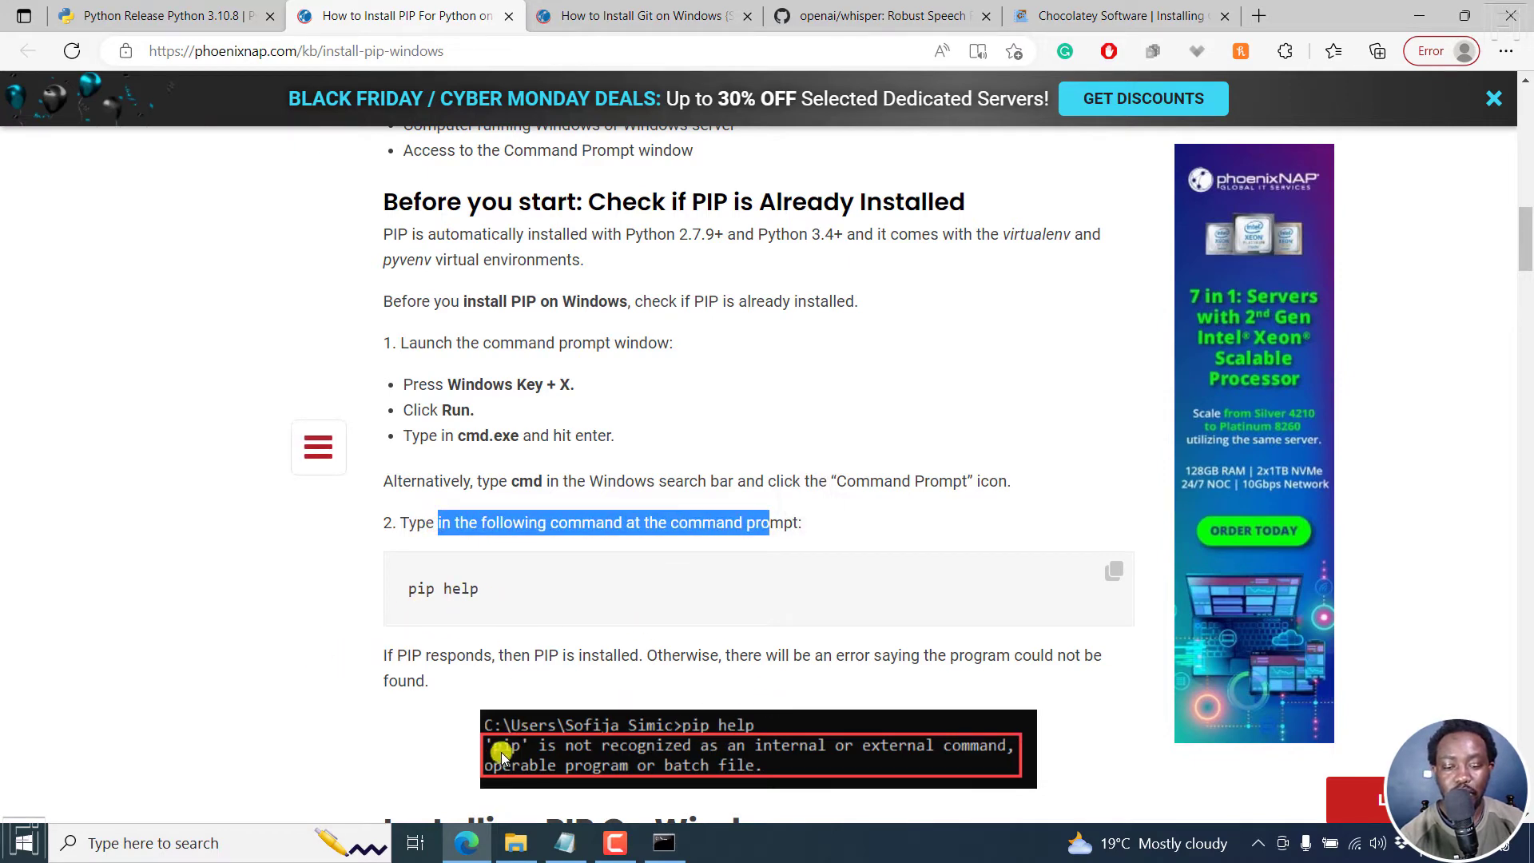
{"action": "left_click", "coordinate": [661, 852]}
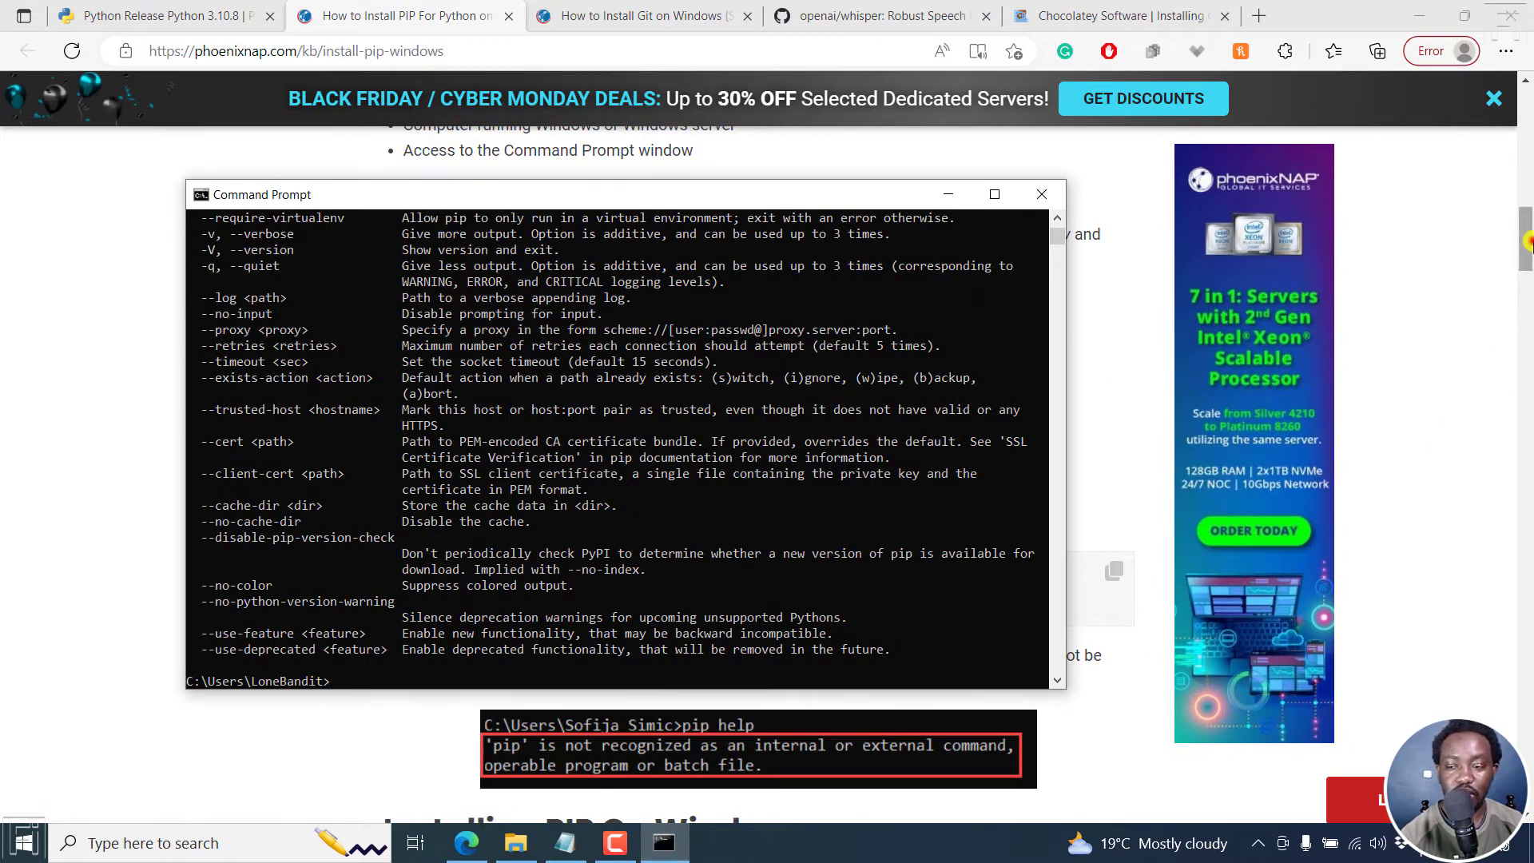
{"action": "left_click", "coordinate": [820, 727]}
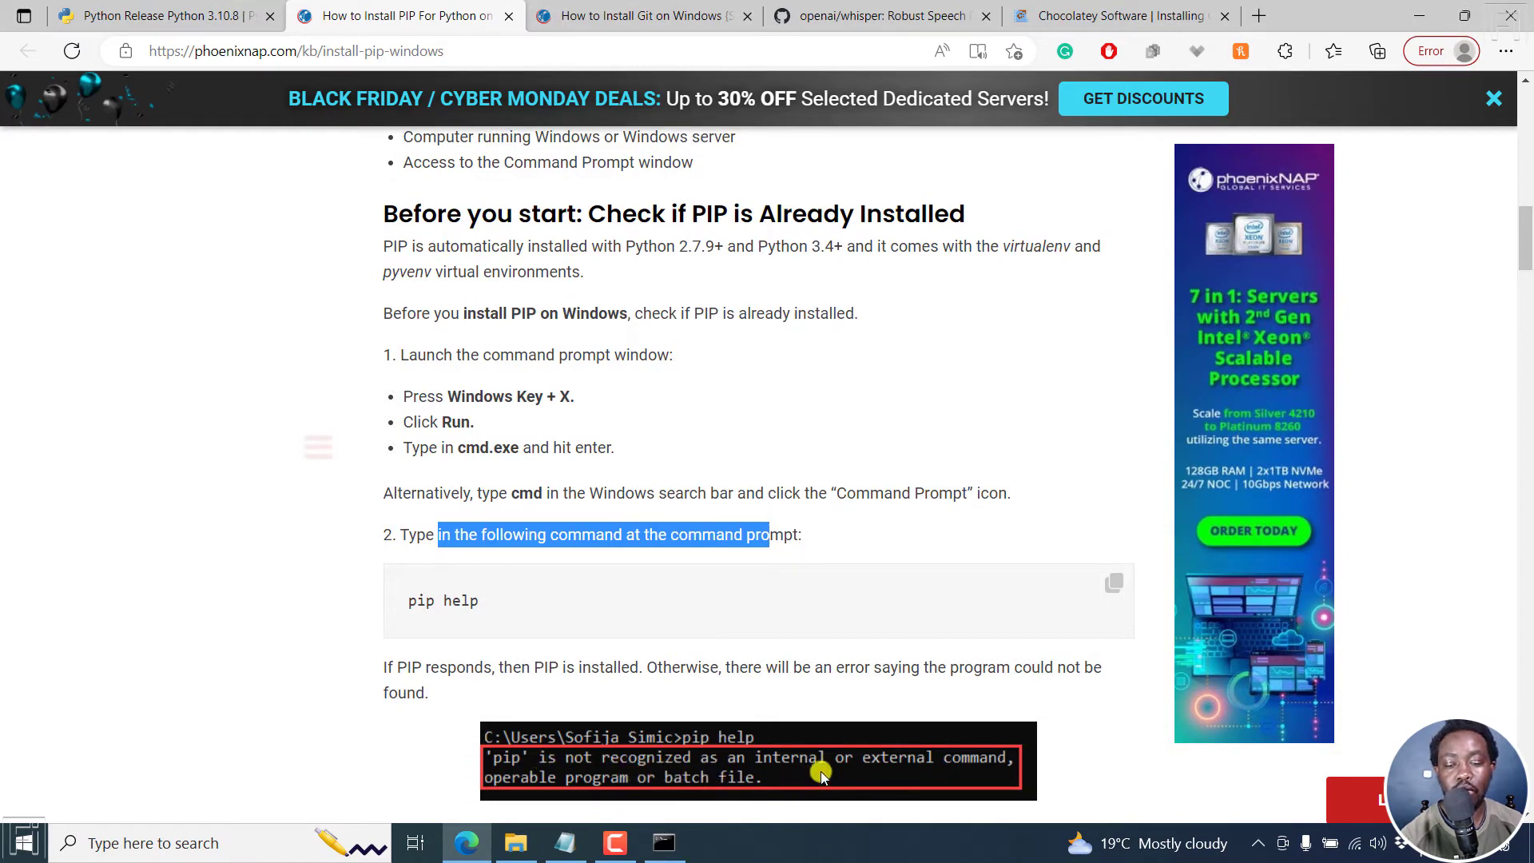
{"action": "left_click", "coordinate": [341, 740]}
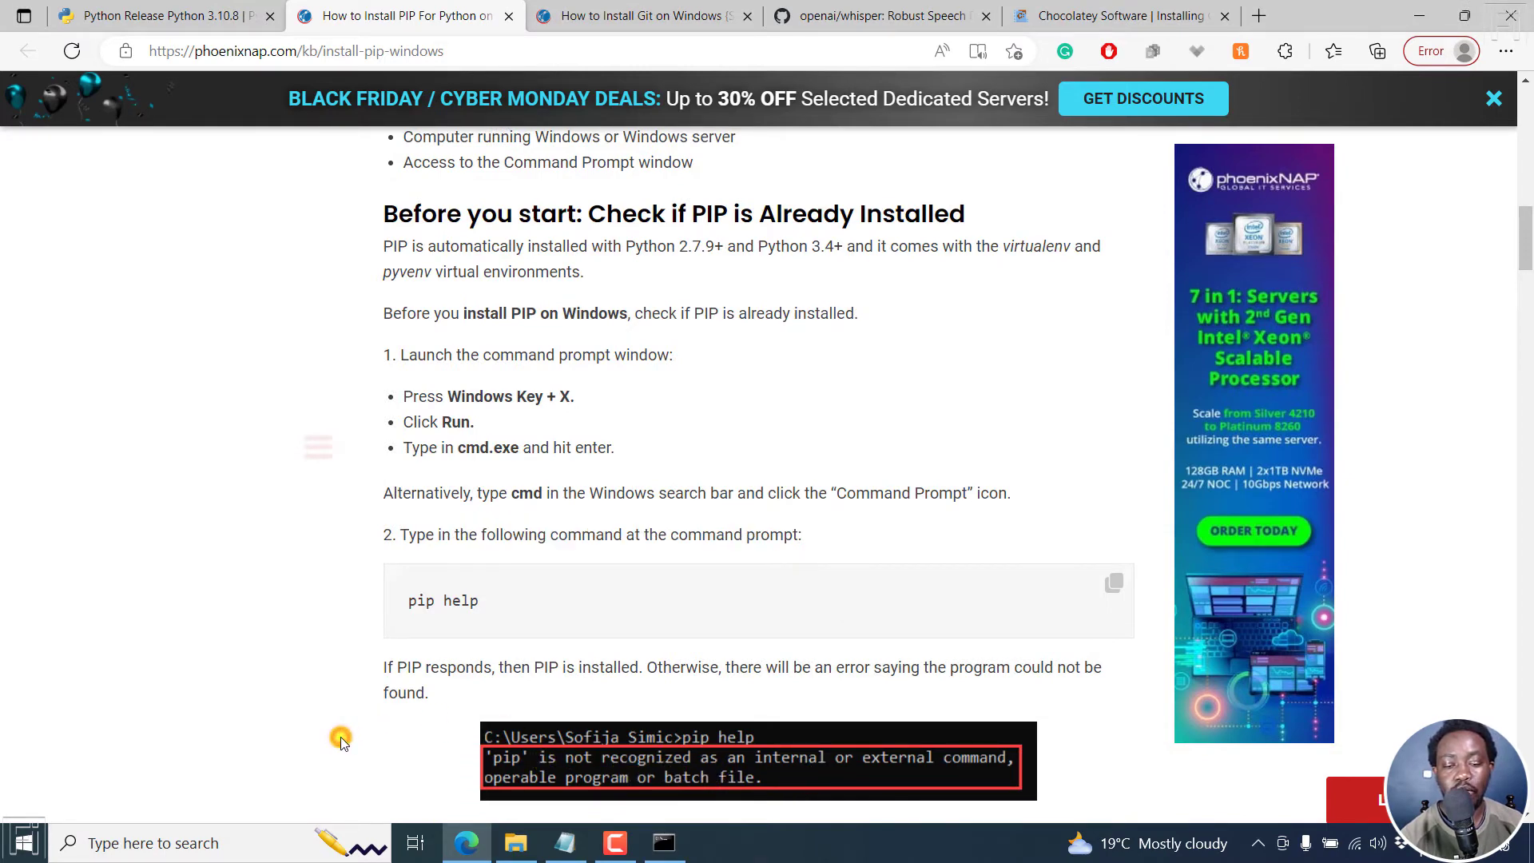
{"action": "scroll", "coordinate": [341, 740], "scroll_direction": "down", "scroll_amount": 6}
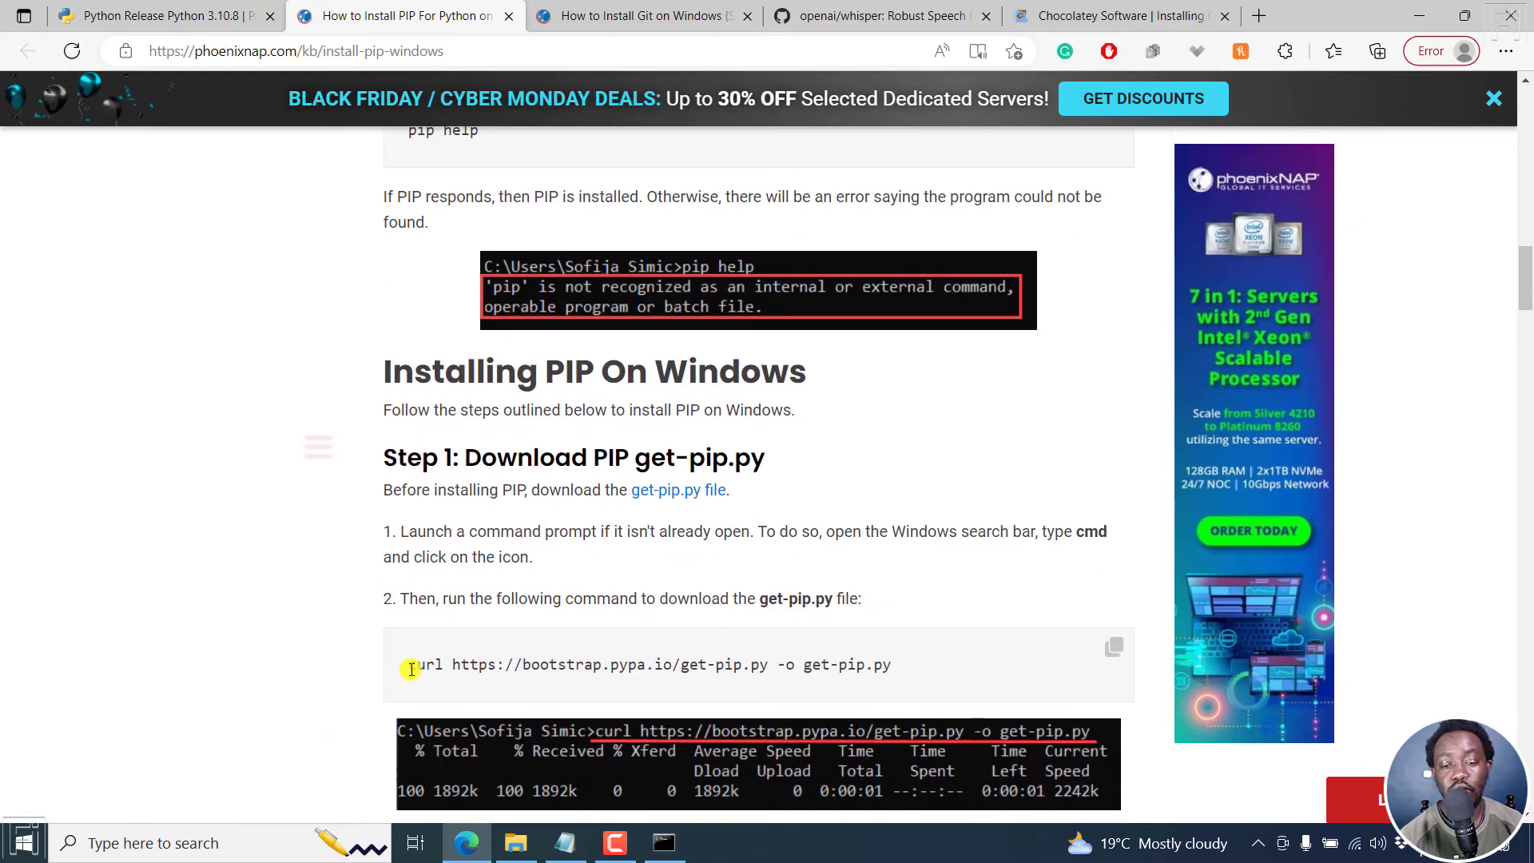
Paste the curl get-pip.py download command into Command Prompt
{"action": "scroll", "coordinate": [408, 669], "scroll_direction": "down", "scroll_amount": 2}
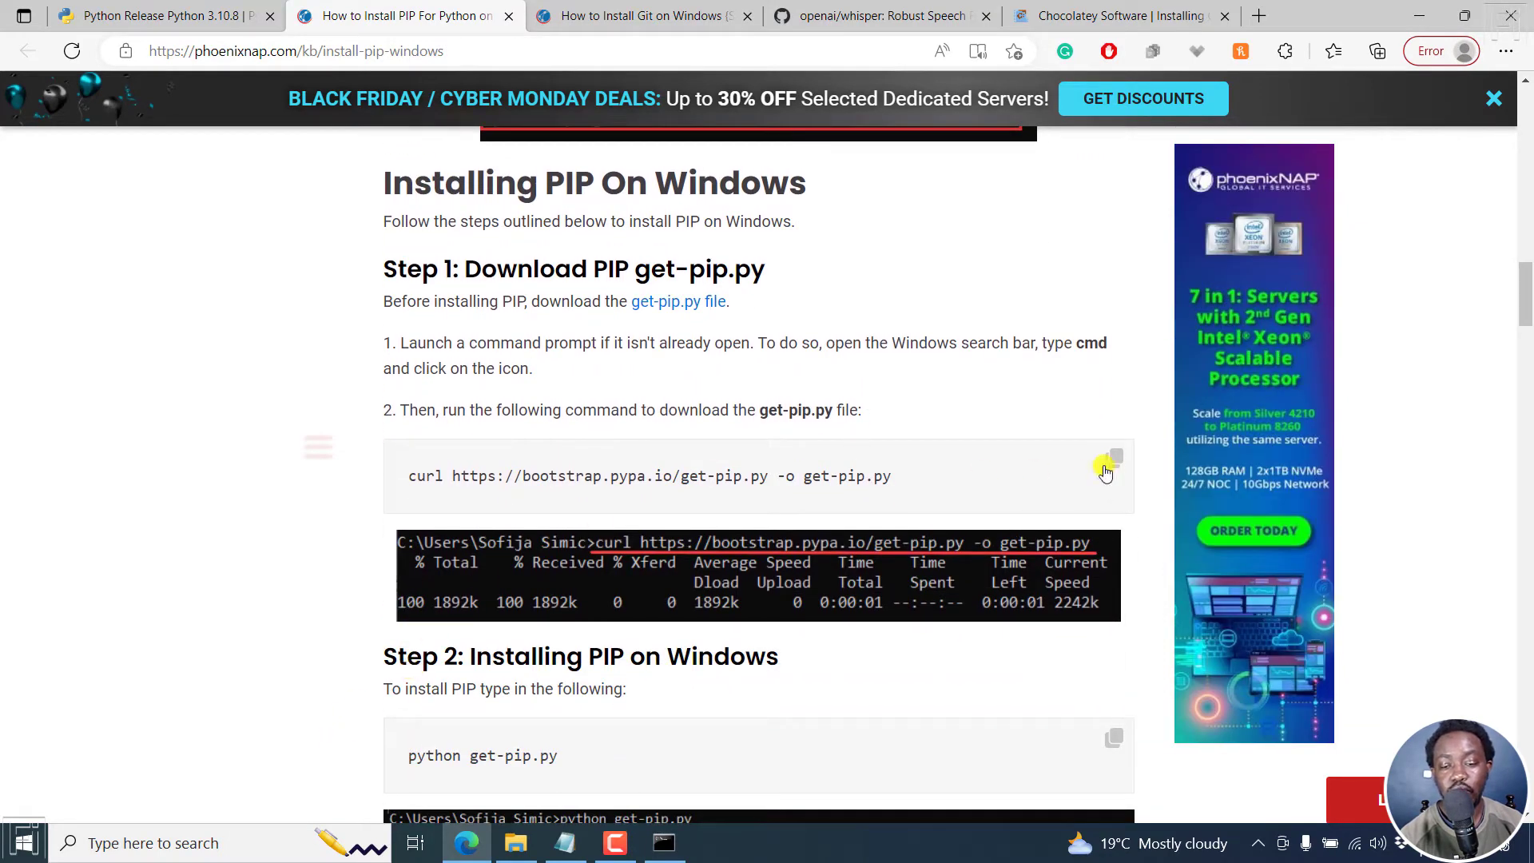
{"action": "left_click", "coordinate": [662, 840]}
{"action": "key", "text": "ctrl+v"}
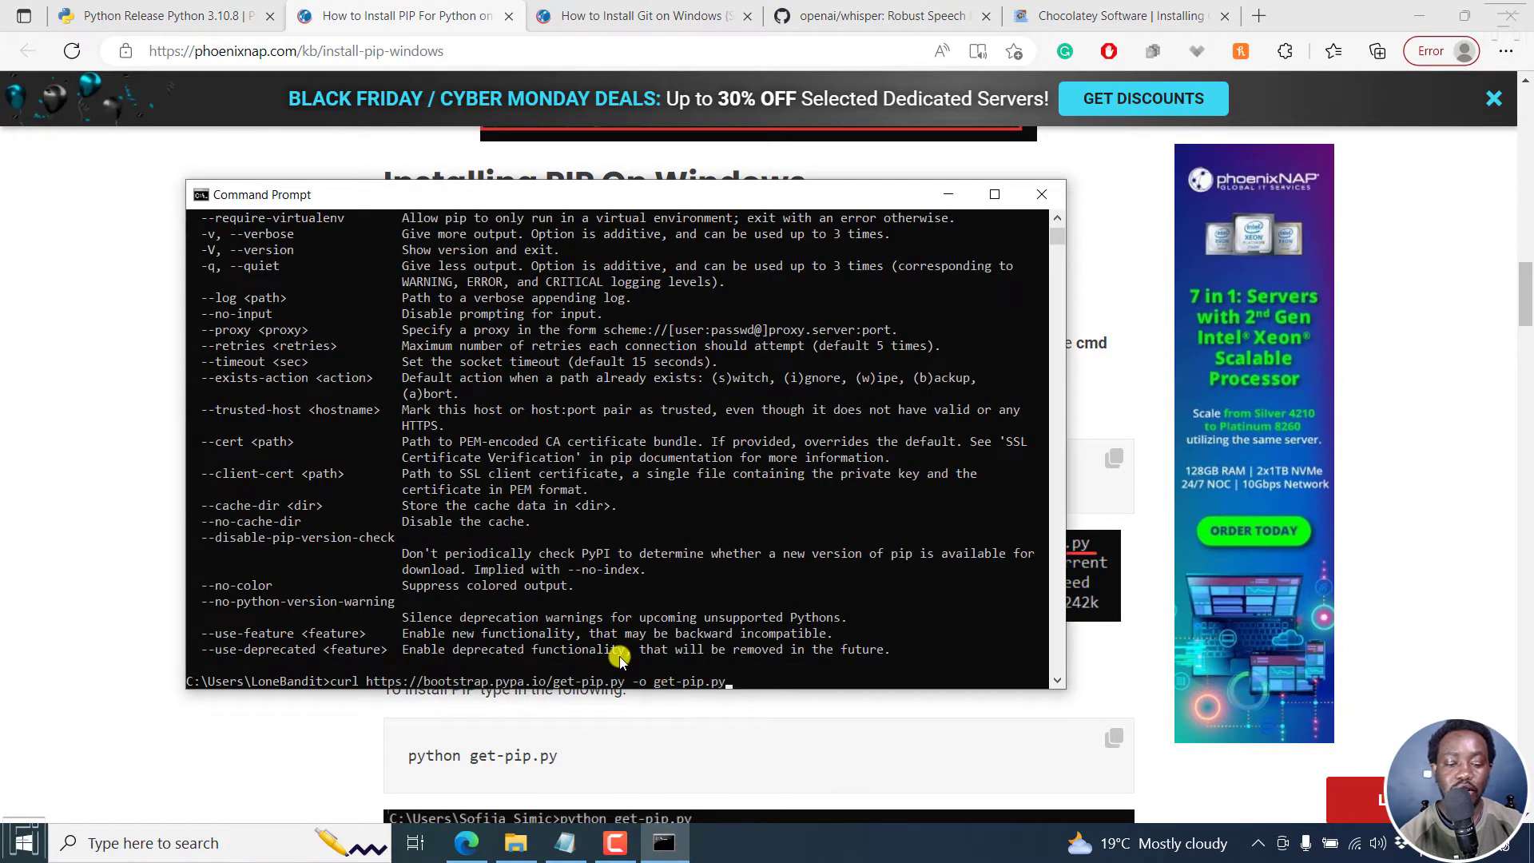
Scroll the guide past Step 2's python get-pip.py command and output to Step 3: Verify Installation
{"action": "left_click", "coordinate": [11, 483]}
{"action": "scroll", "coordinate": [11, 483], "scroll_direction": "down", "scroll_amount": 2}
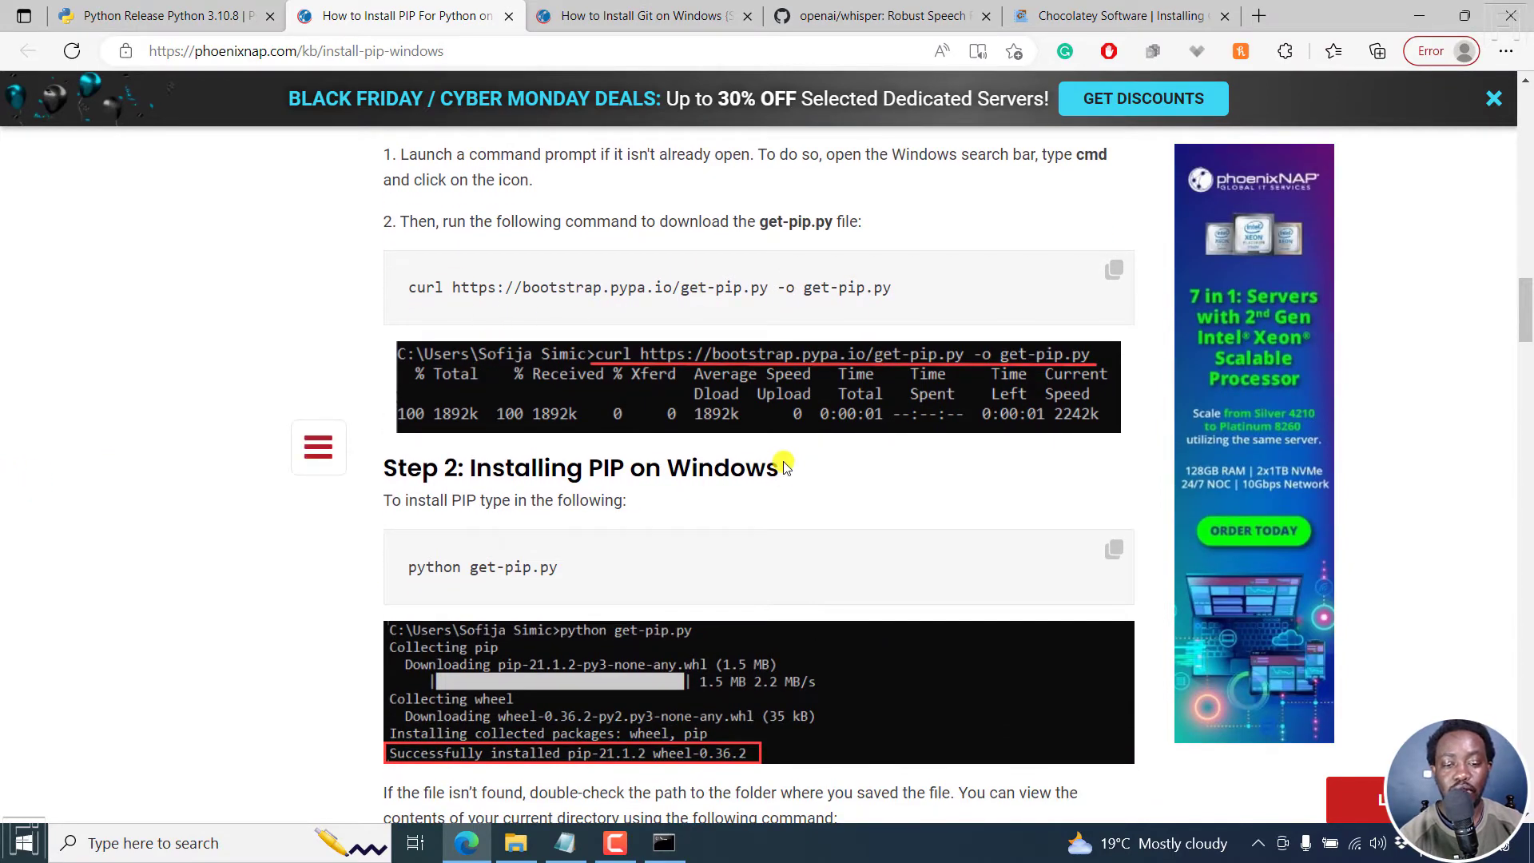
{"action": "left_click_drag", "start_coordinate": [465, 468], "coordinate": [781, 459]}
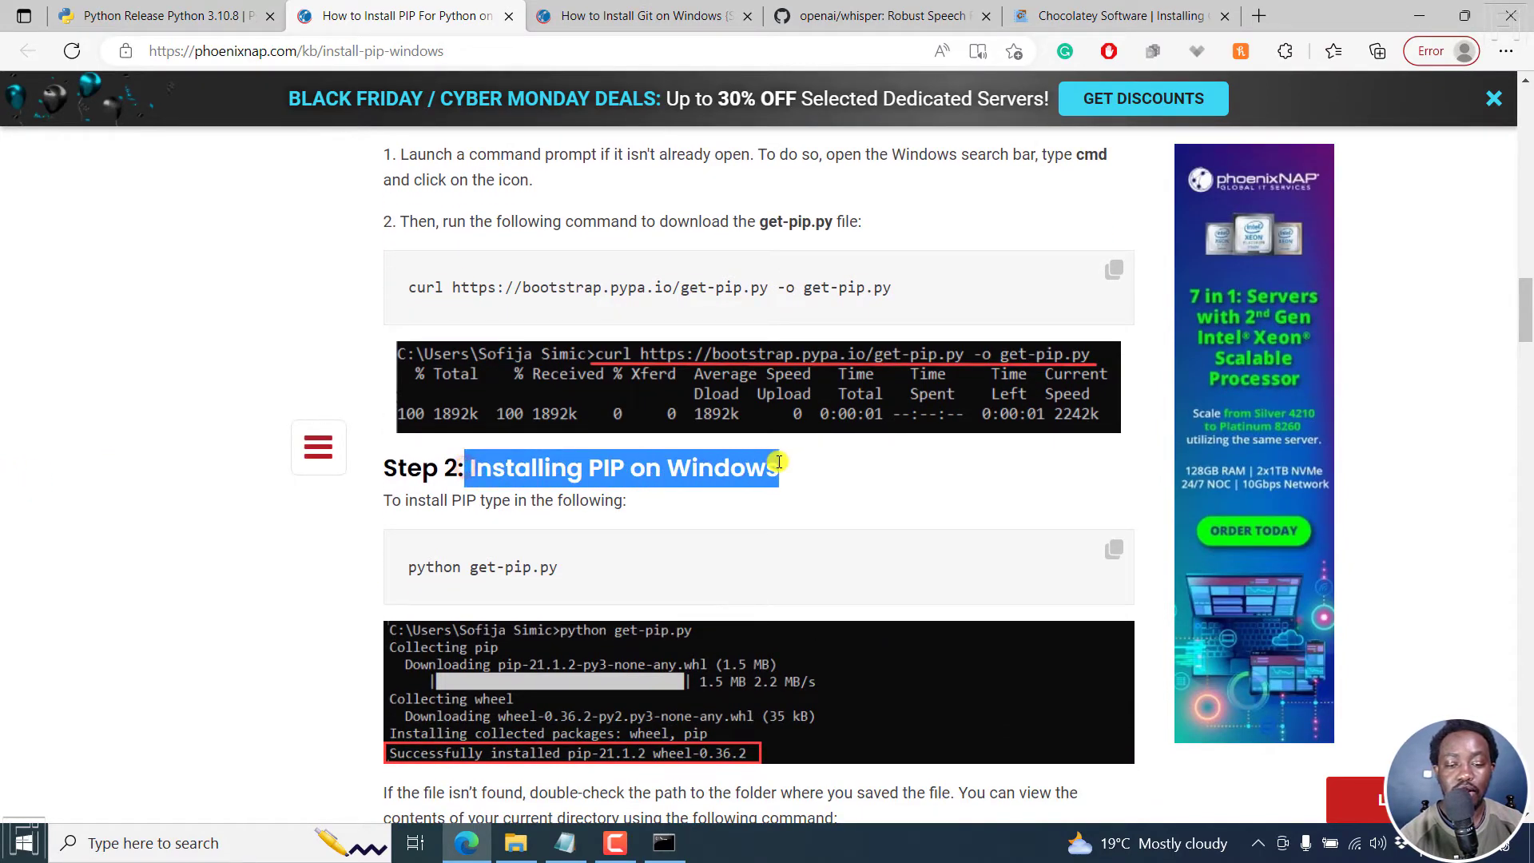
{"action": "left_click", "coordinate": [478, 592]}
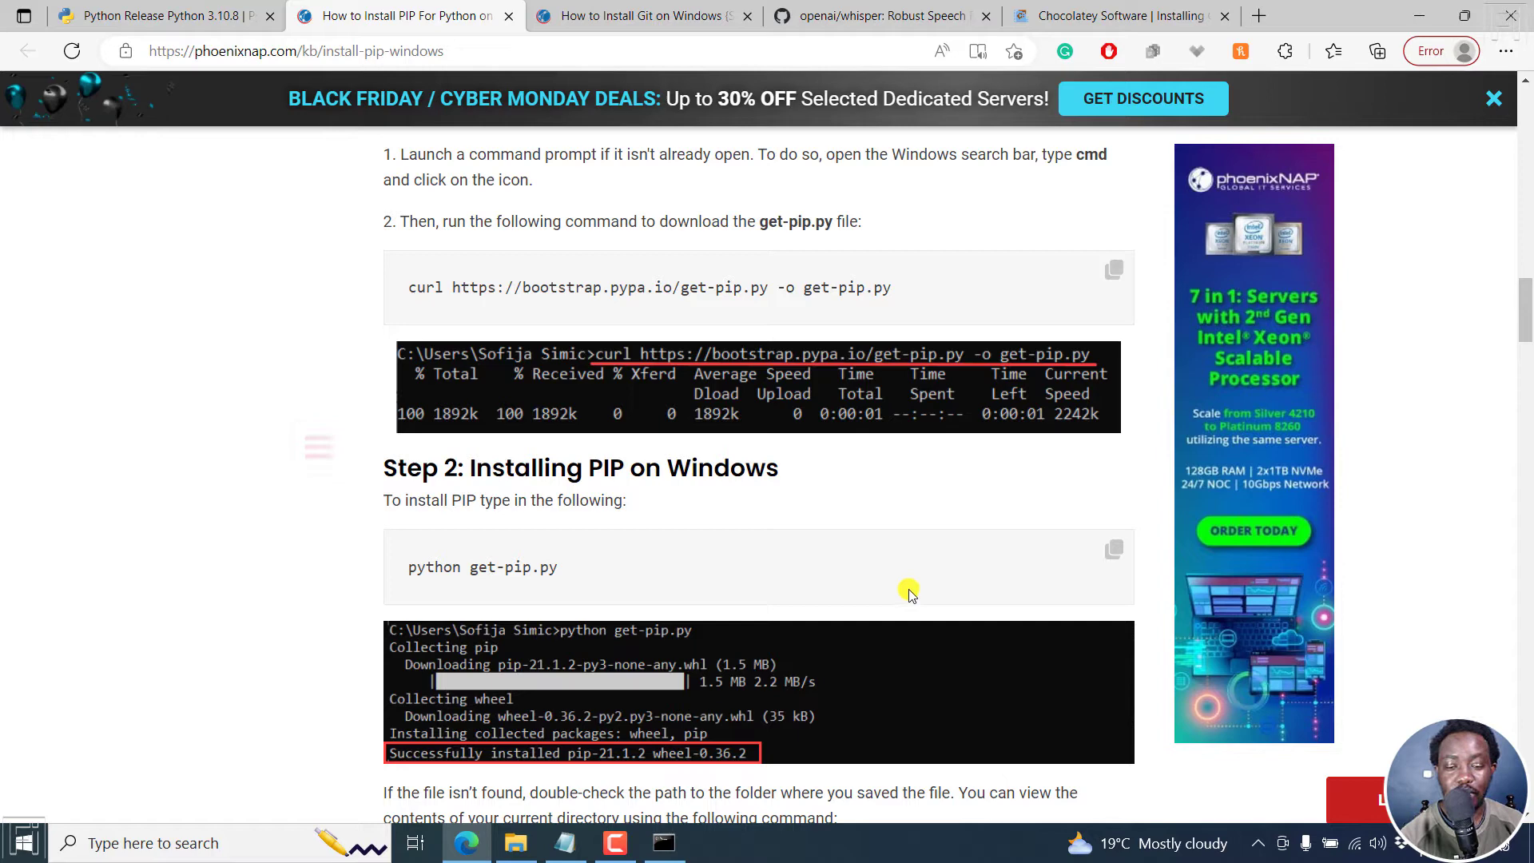
{"action": "scroll", "coordinate": [286, 598], "scroll_direction": "down", "scroll_amount": 3}
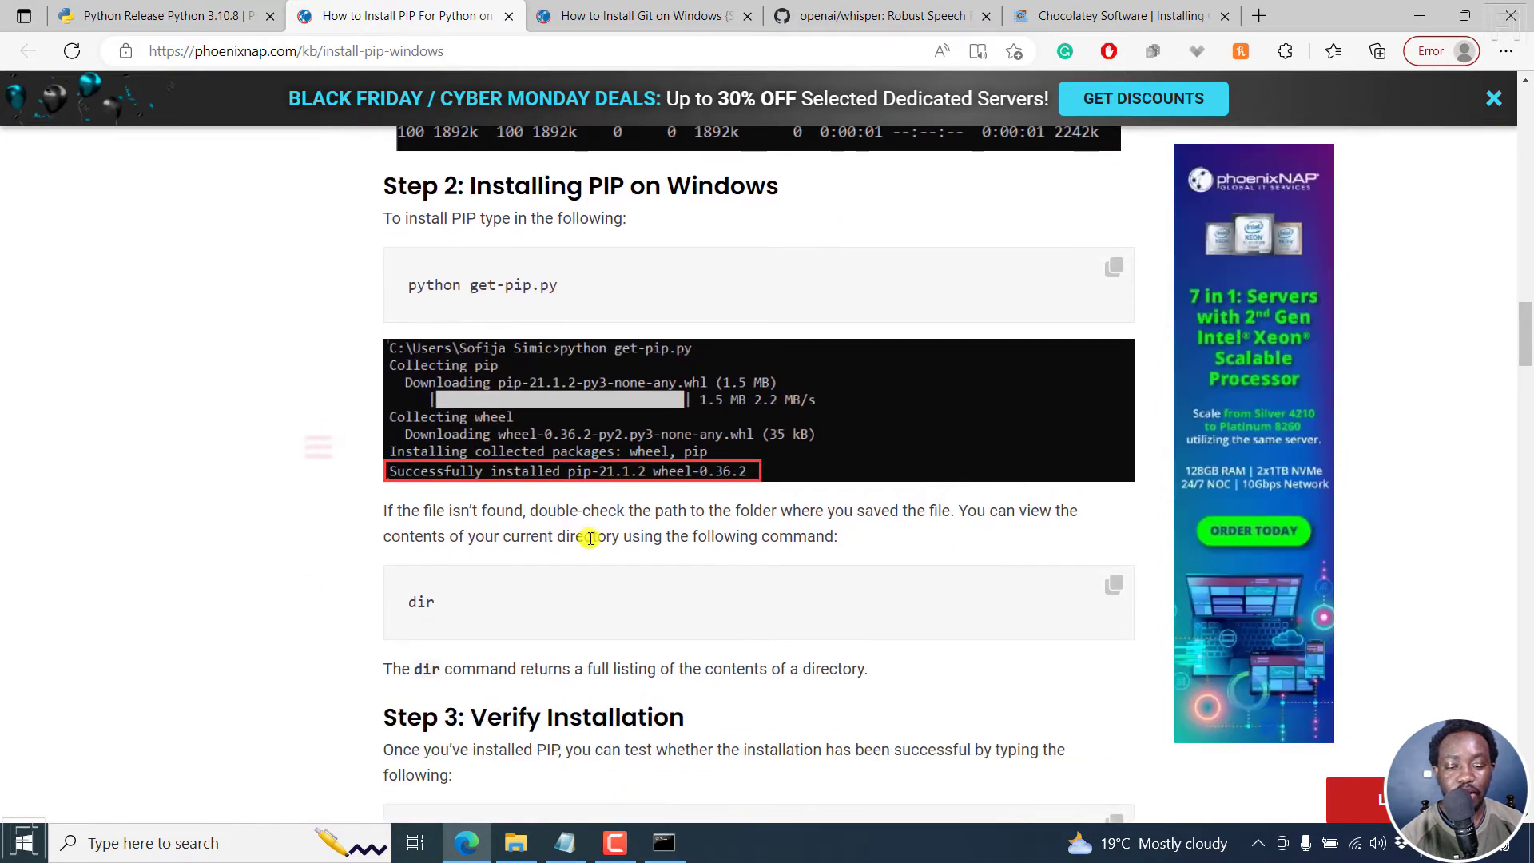
{"action": "scroll", "coordinate": [763, 529], "scroll_direction": "down", "scroll_amount": 4}
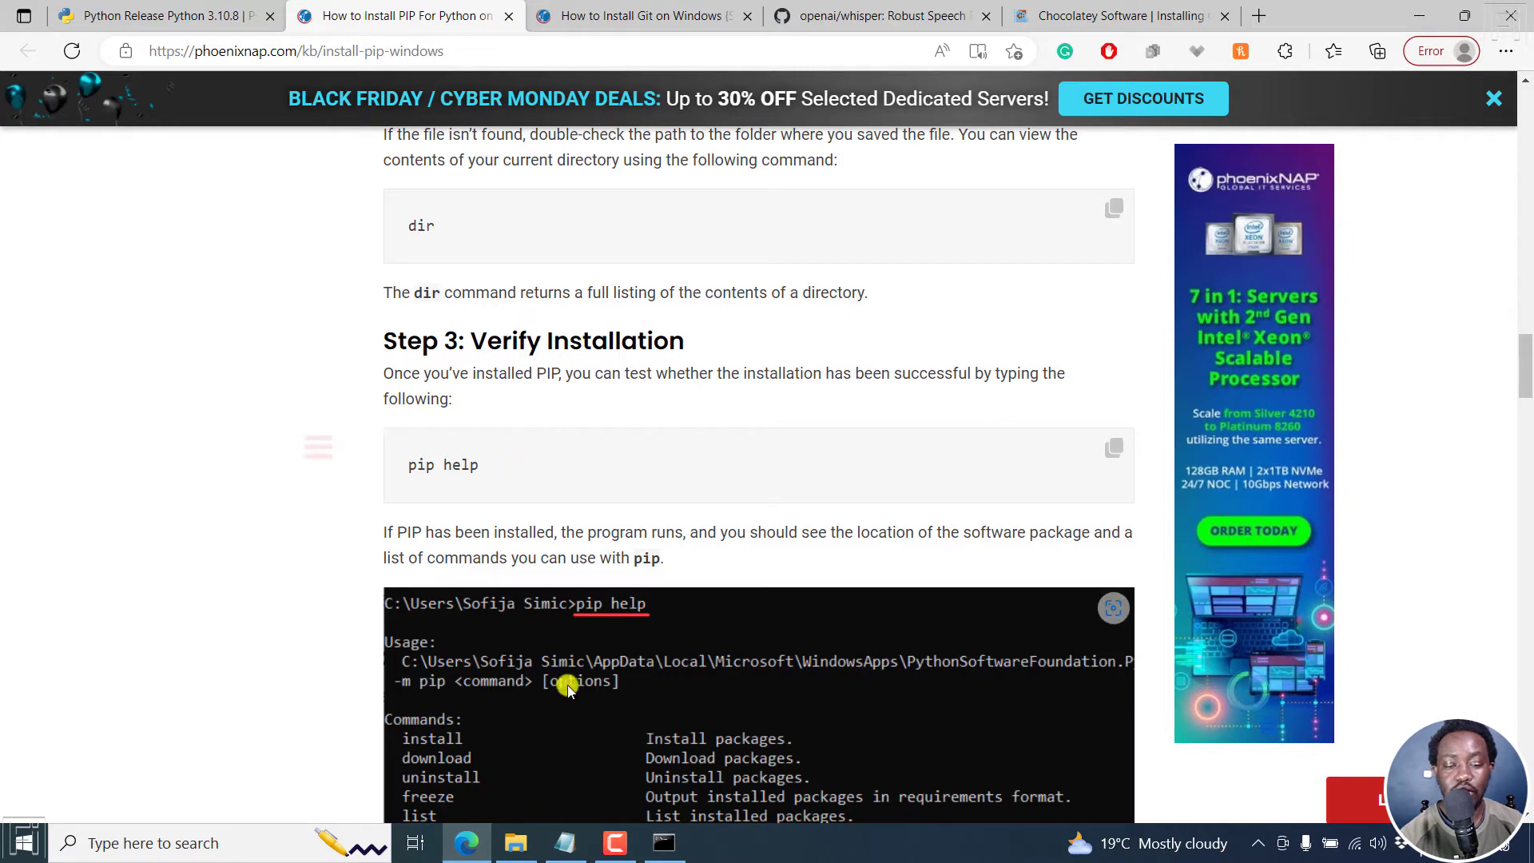
Run pip help in Command Prompt to verify pip, then scroll the guide to Step 4 environment variables
{"action": "left_click", "coordinate": [659, 843]}
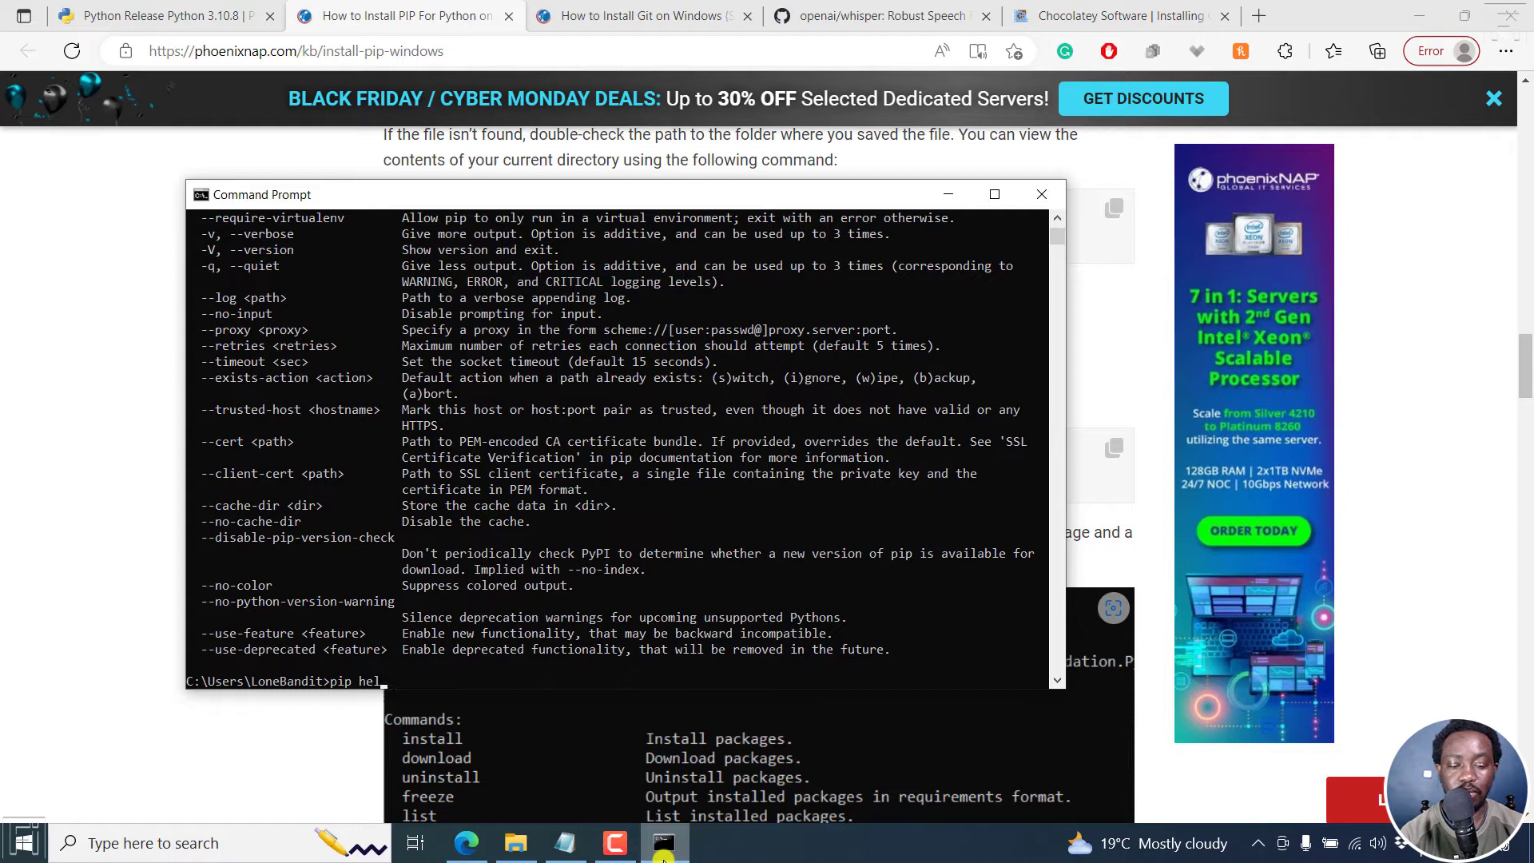
{"action": "key", "text": "Return"}
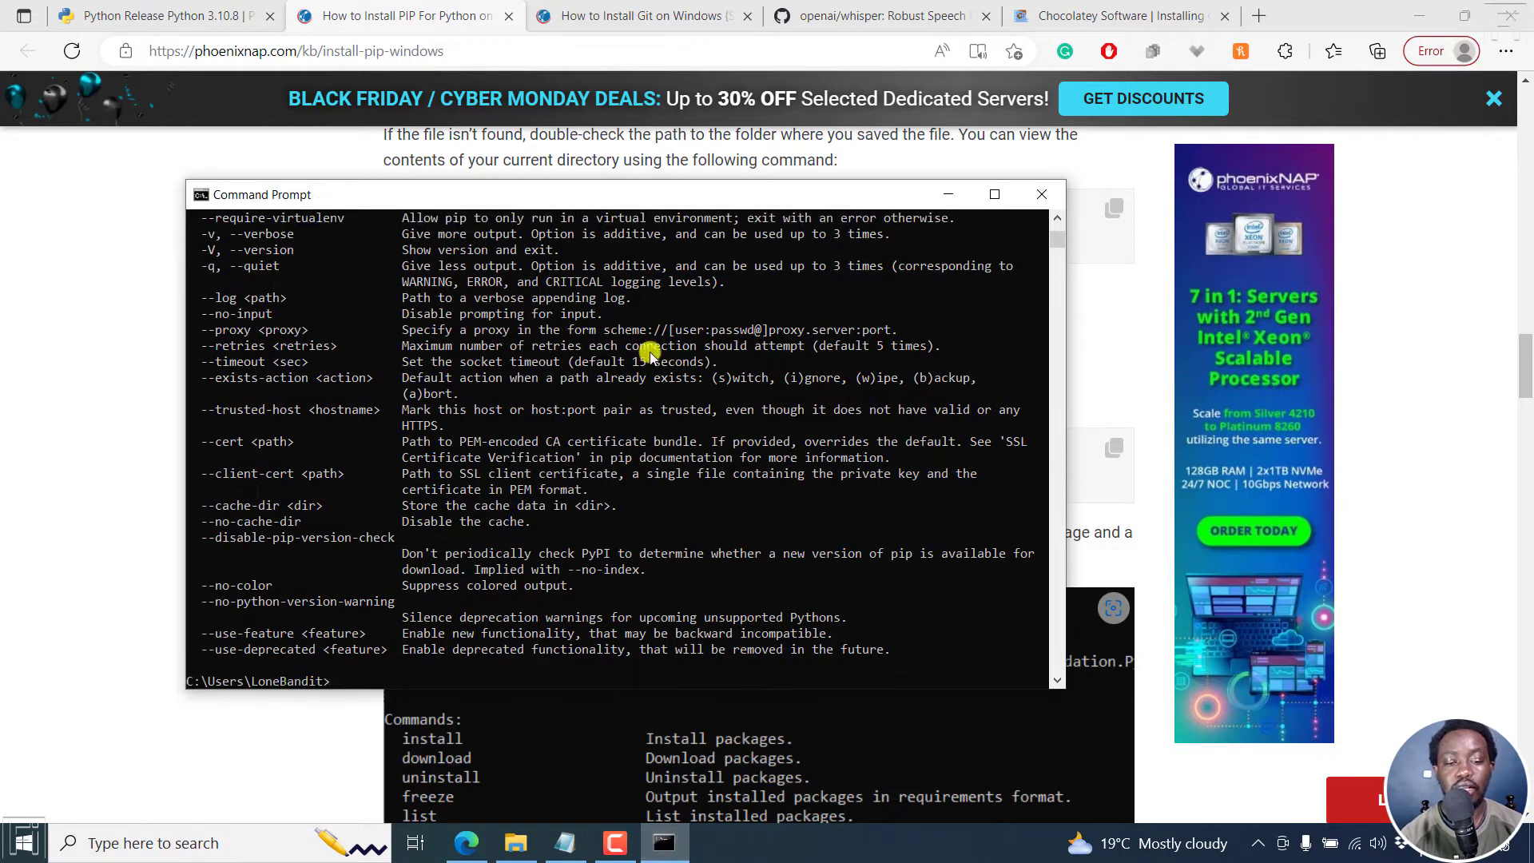
{"action": "left_click", "coordinate": [7, 615]}
{"action": "scroll", "coordinate": [6, 615], "scroll_direction": "down", "scroll_amount": 6}
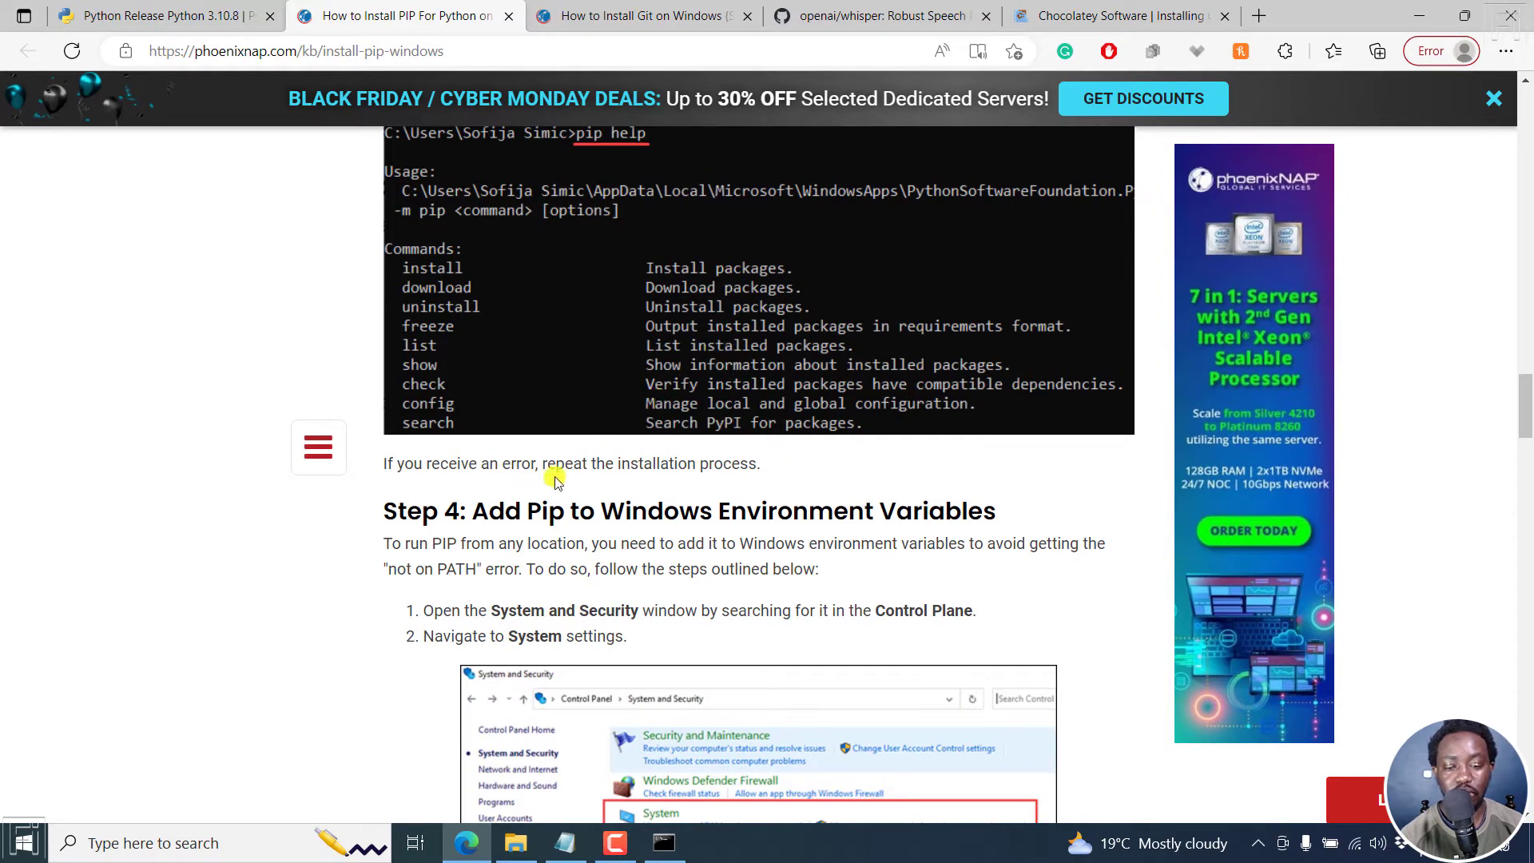
Scroll the pip guide down to the Downgrade PIP Version section
{"action": "scroll", "coordinate": [564, 394], "scroll_direction": "down", "scroll_amount": 5}
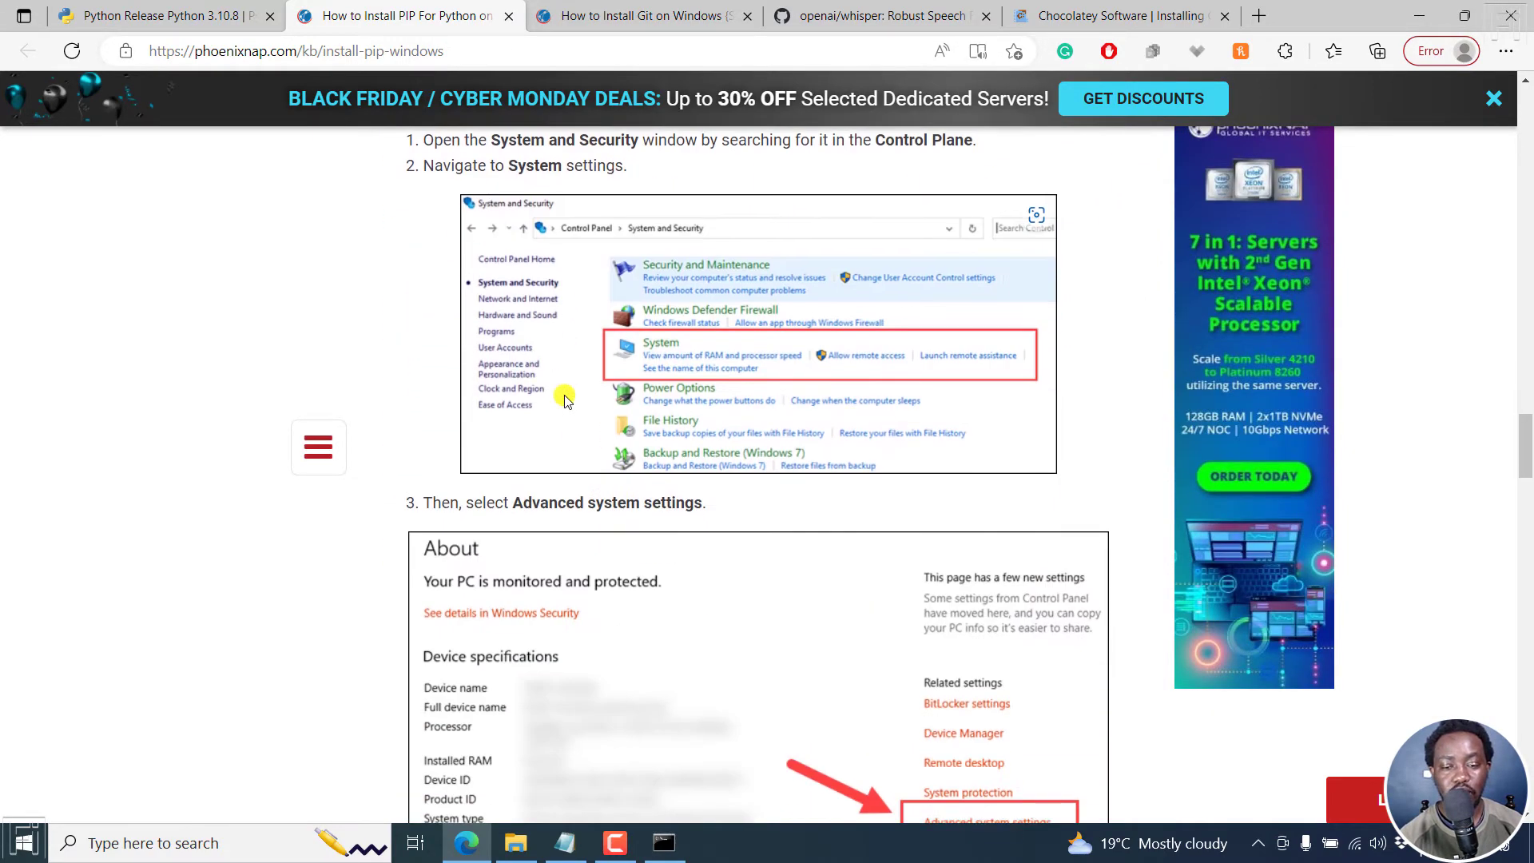
{"action": "scroll", "coordinate": [666, 289], "scroll_direction": "up", "scroll_amount": 2}
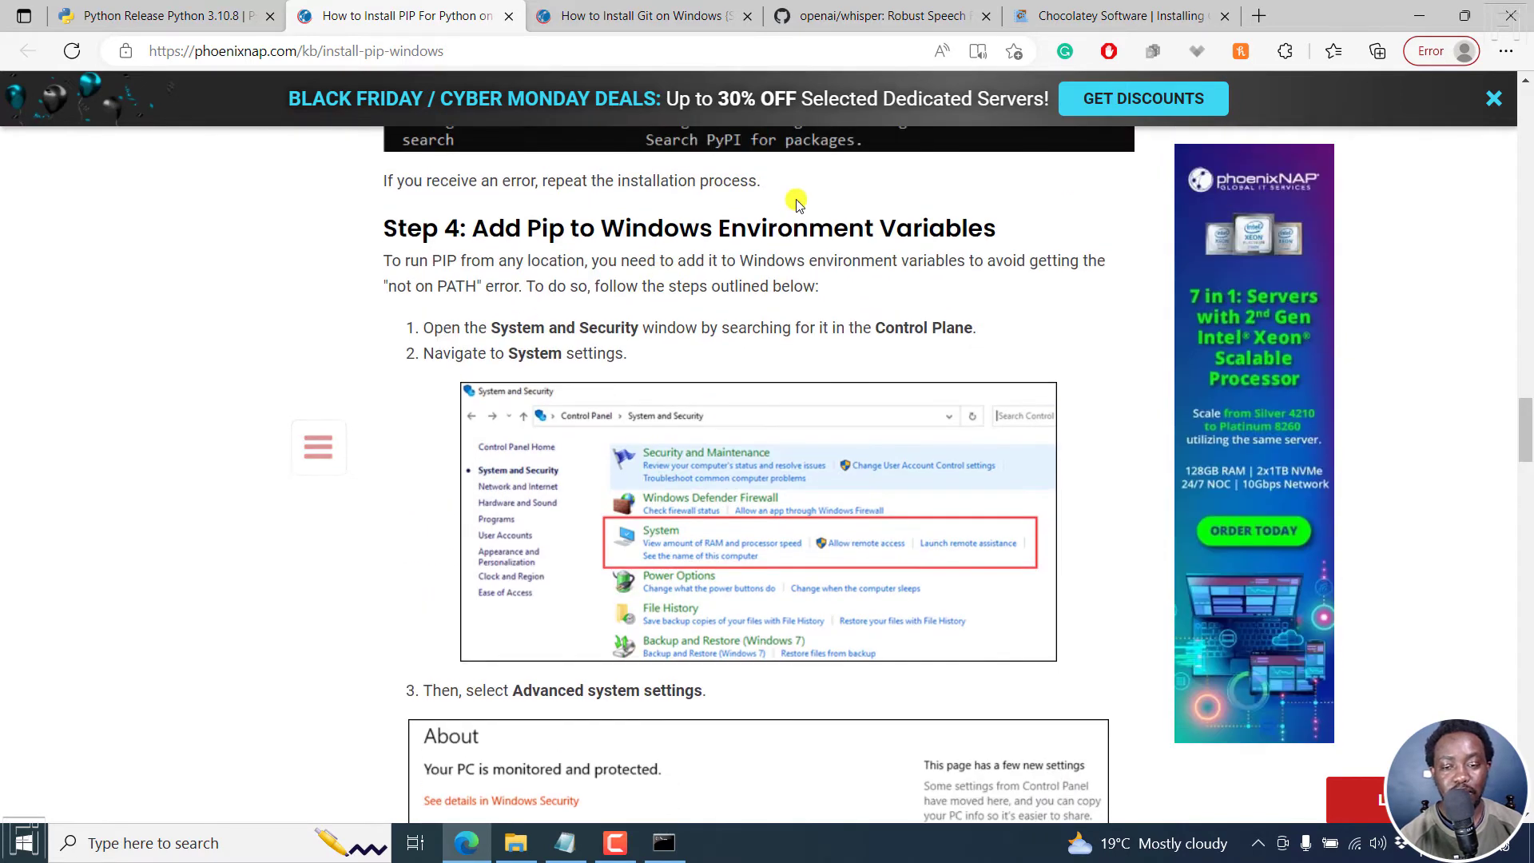
{"action": "scroll", "coordinate": [878, 298], "scroll_direction": "down", "scroll_amount": 5}
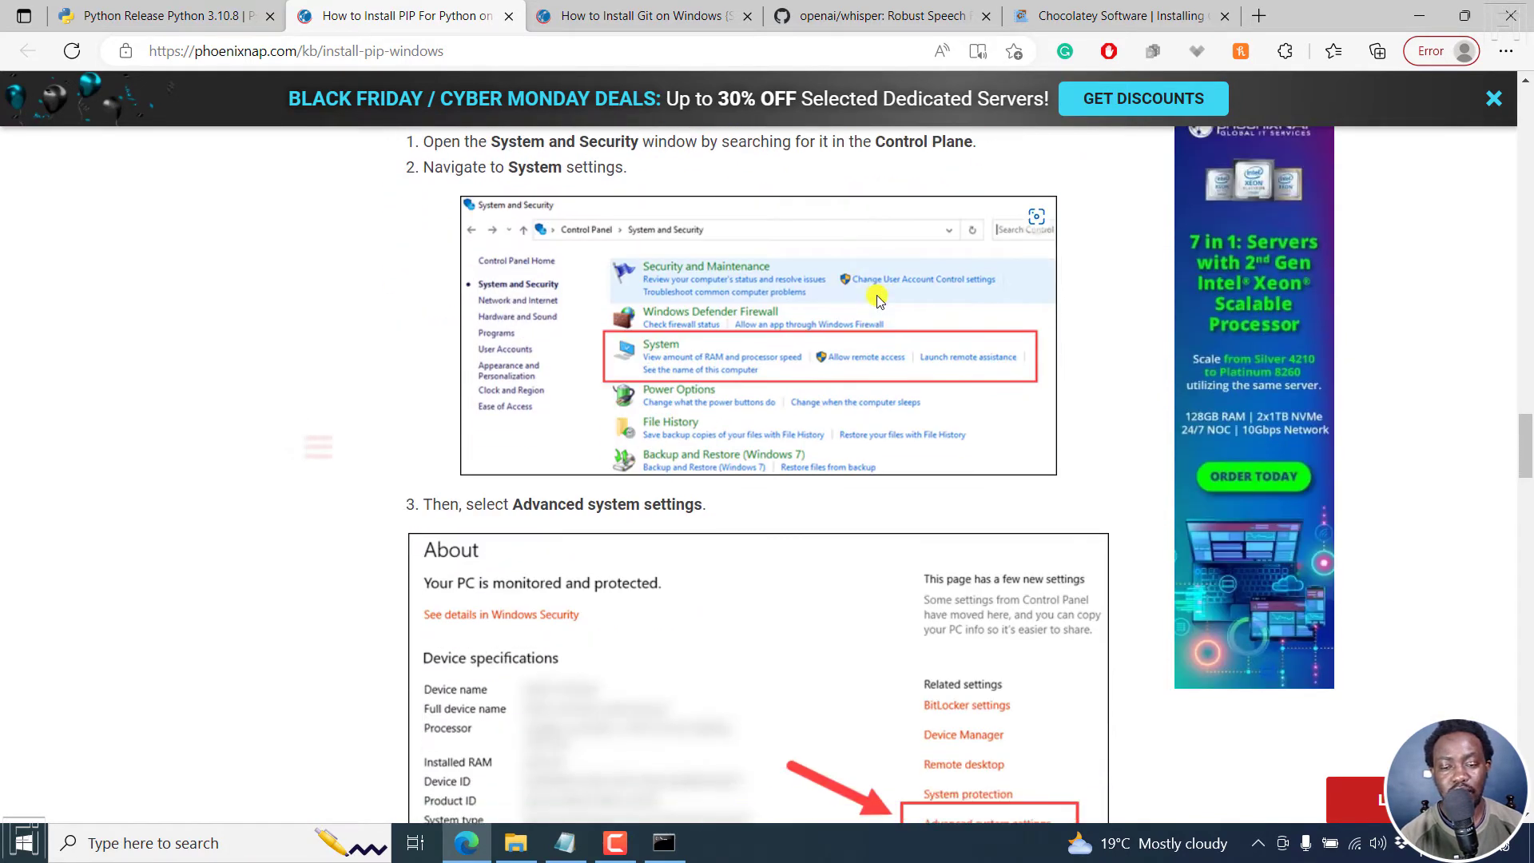
{"action": "scroll", "coordinate": [878, 299], "scroll_direction": "down", "scroll_amount": 1}
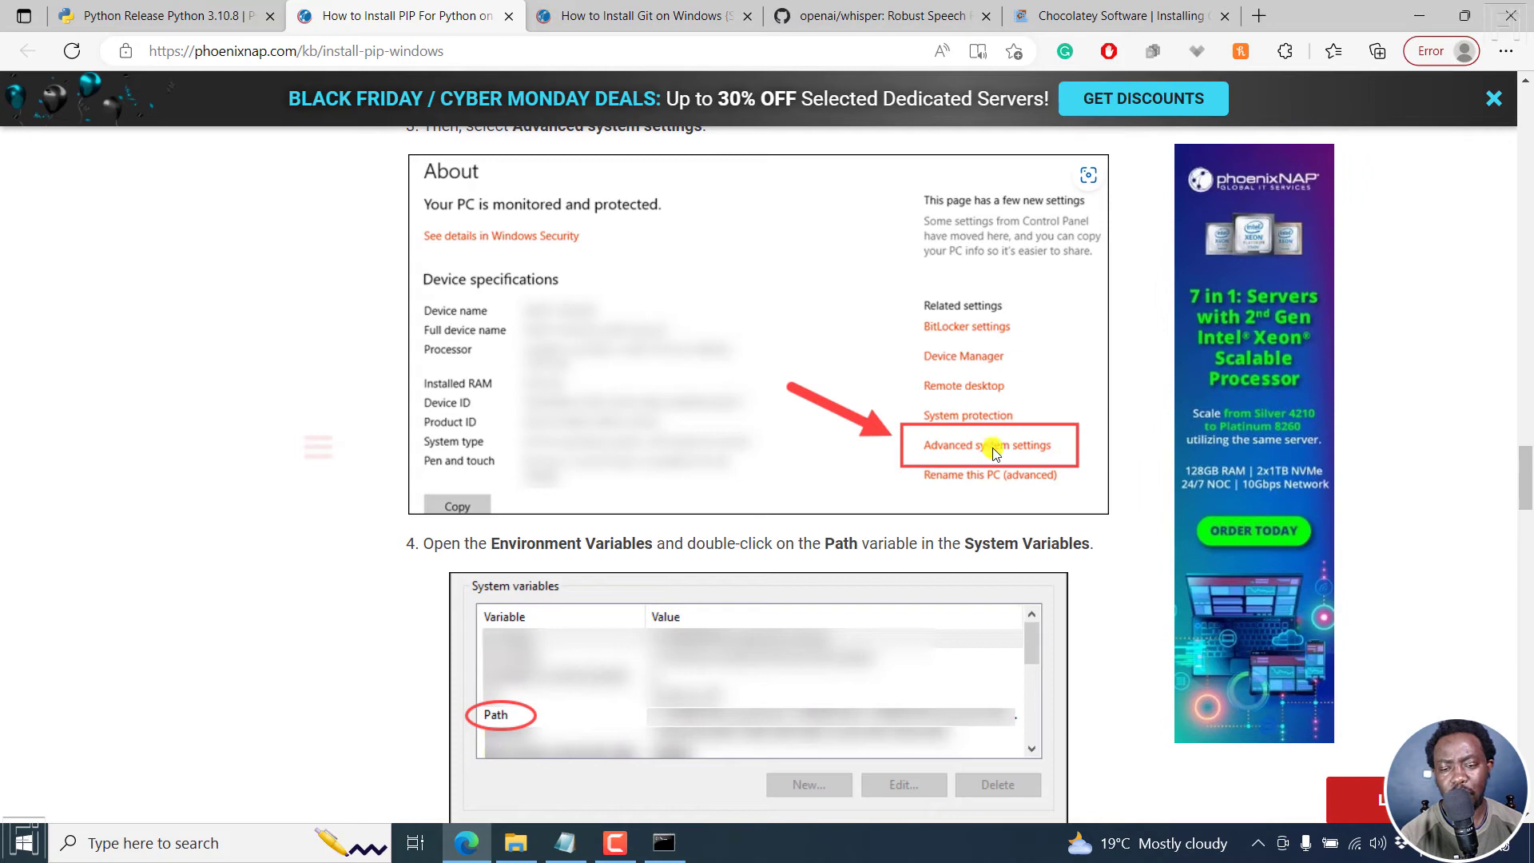
{"action": "scroll", "coordinate": [882, 455], "scroll_direction": "down", "scroll_amount": 7}
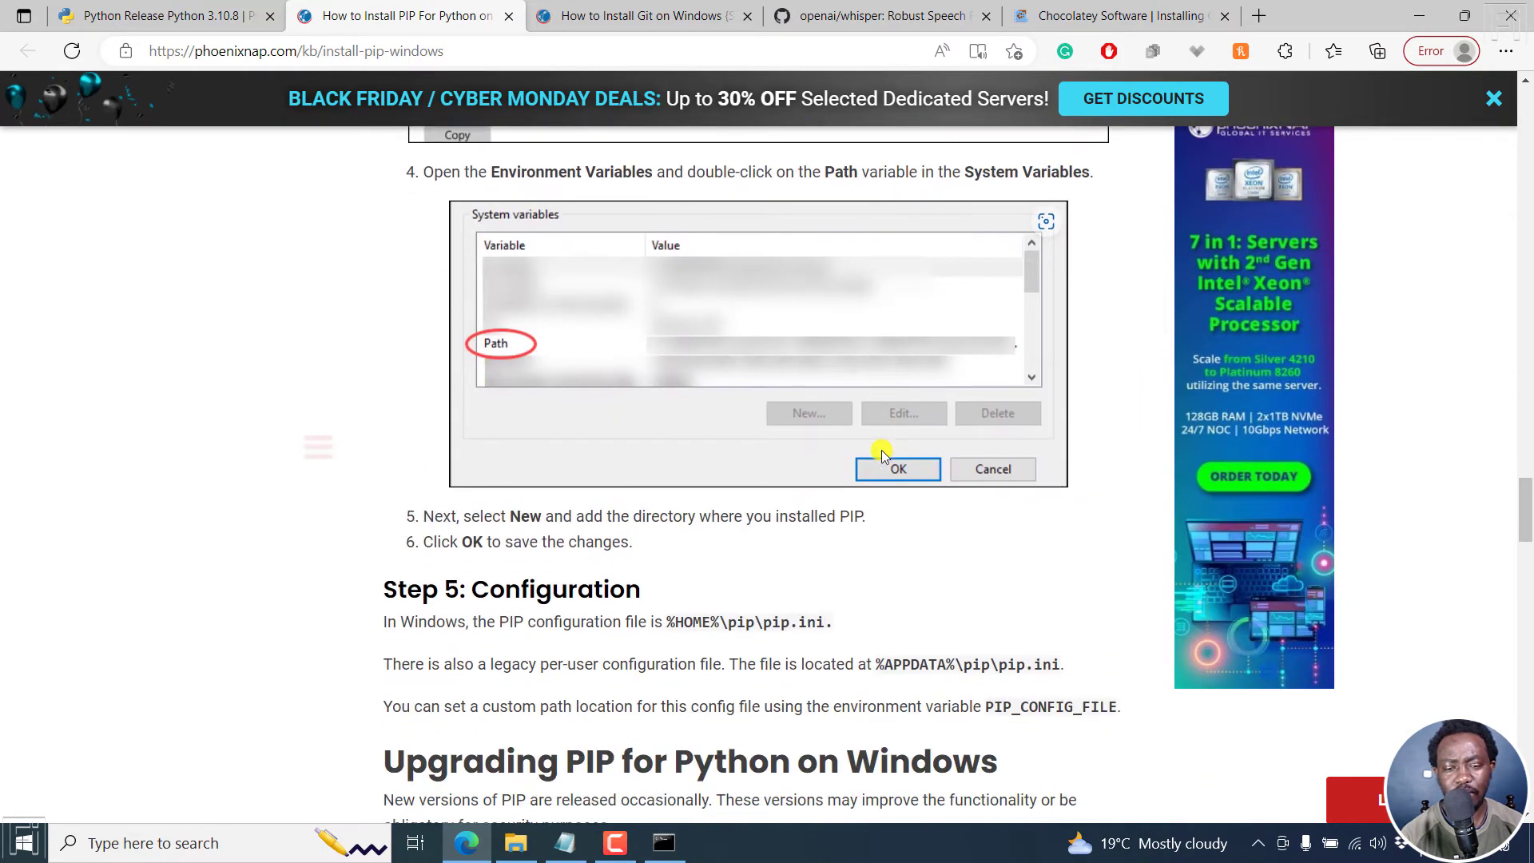
{"action": "scroll", "coordinate": [882, 455], "scroll_direction": "down", "scroll_amount": 2}
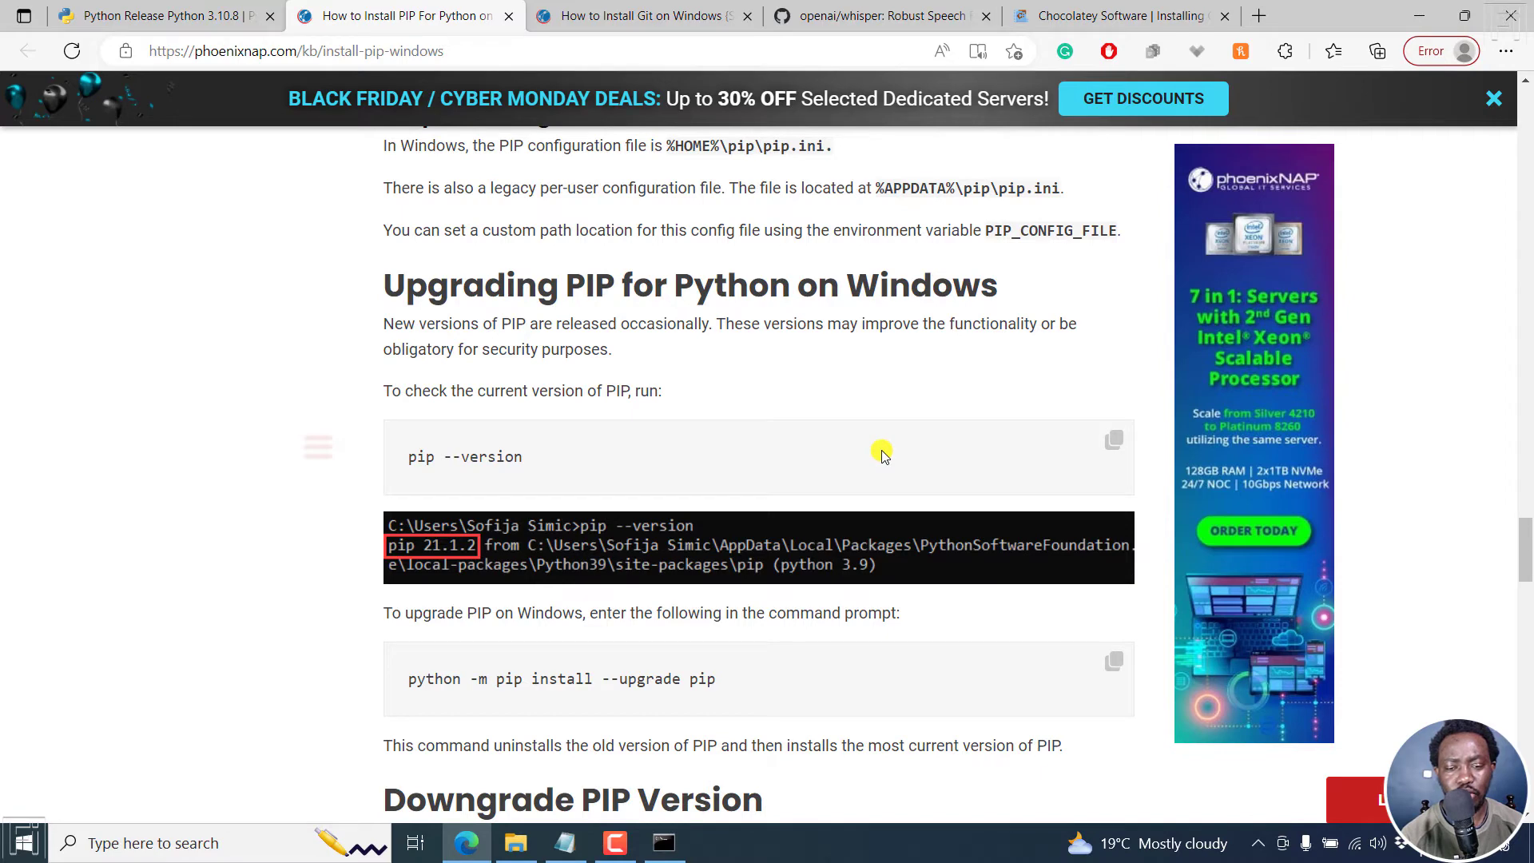
{"action": "scroll", "coordinate": [882, 456], "scroll_direction": "down", "scroll_amount": 6}
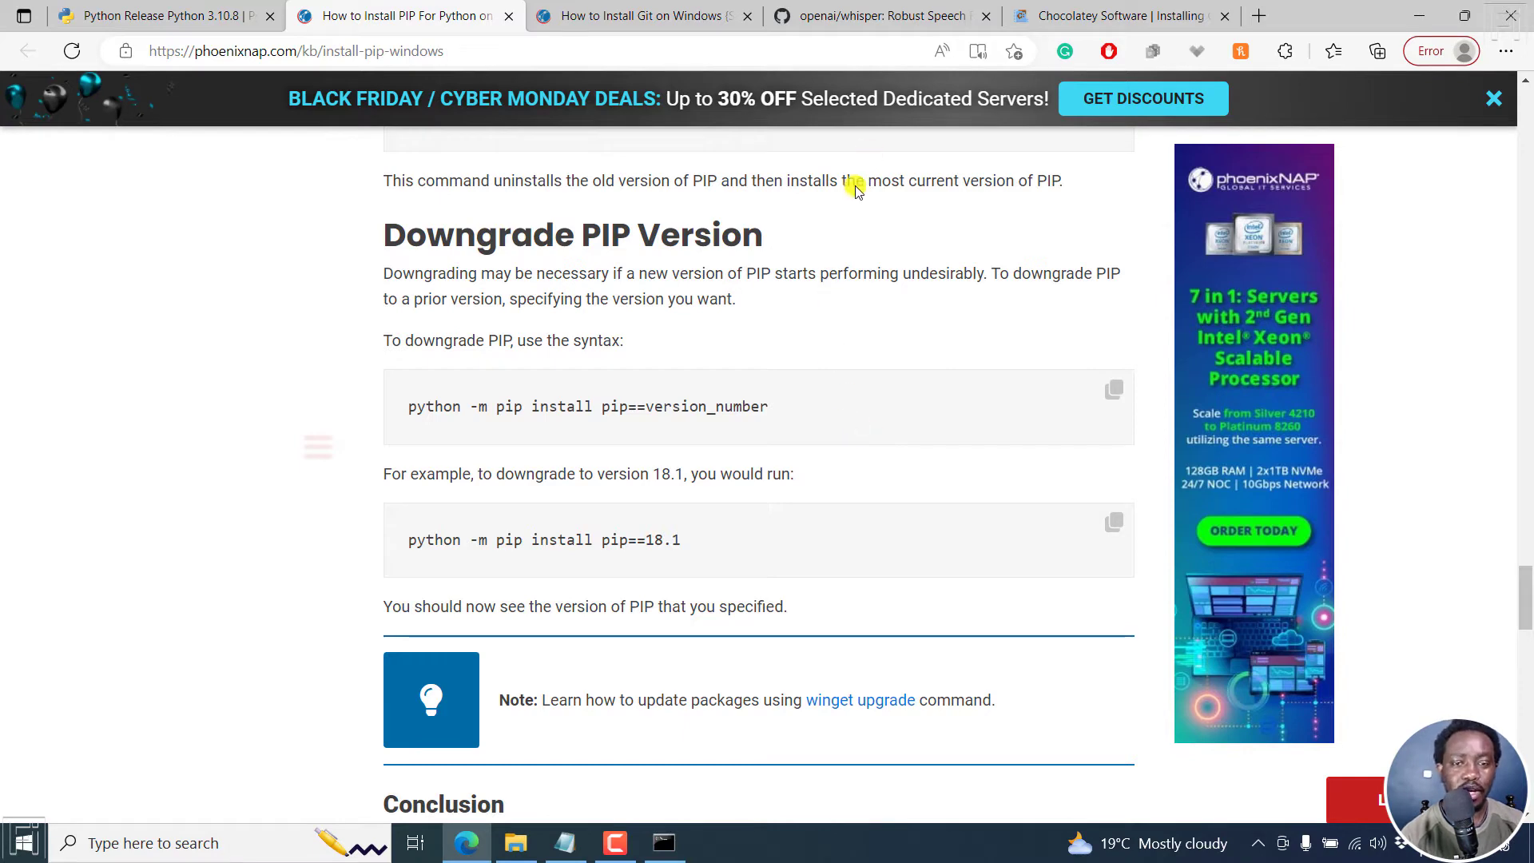
In the Notepad checklist, mark the Download GIT for Windows step, then return to the browser
{"action": "left_click", "coordinate": [575, 851]}
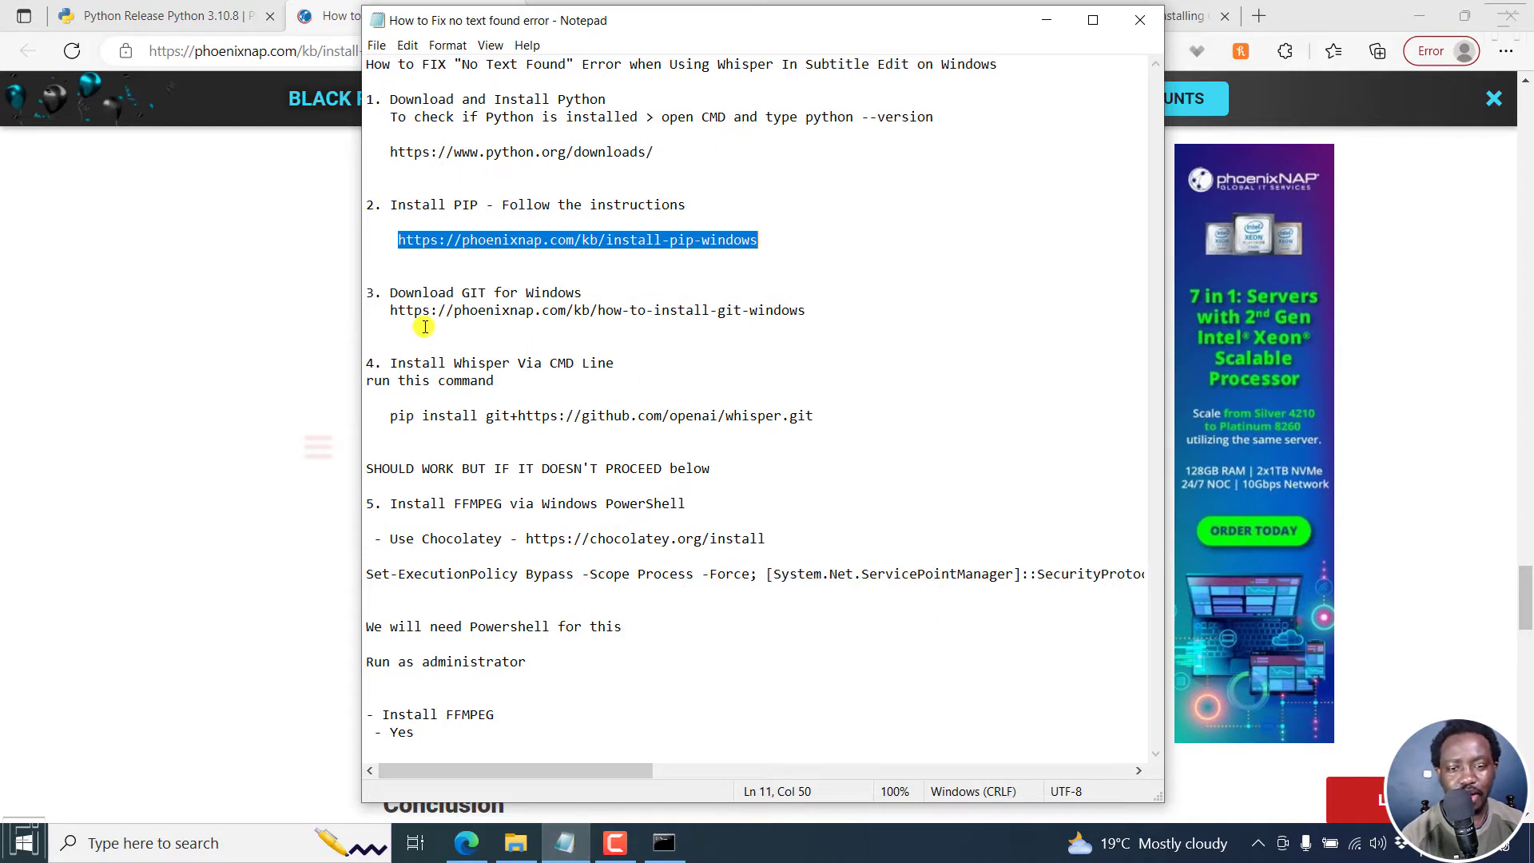
{"action": "left_click", "coordinate": [445, 292]}
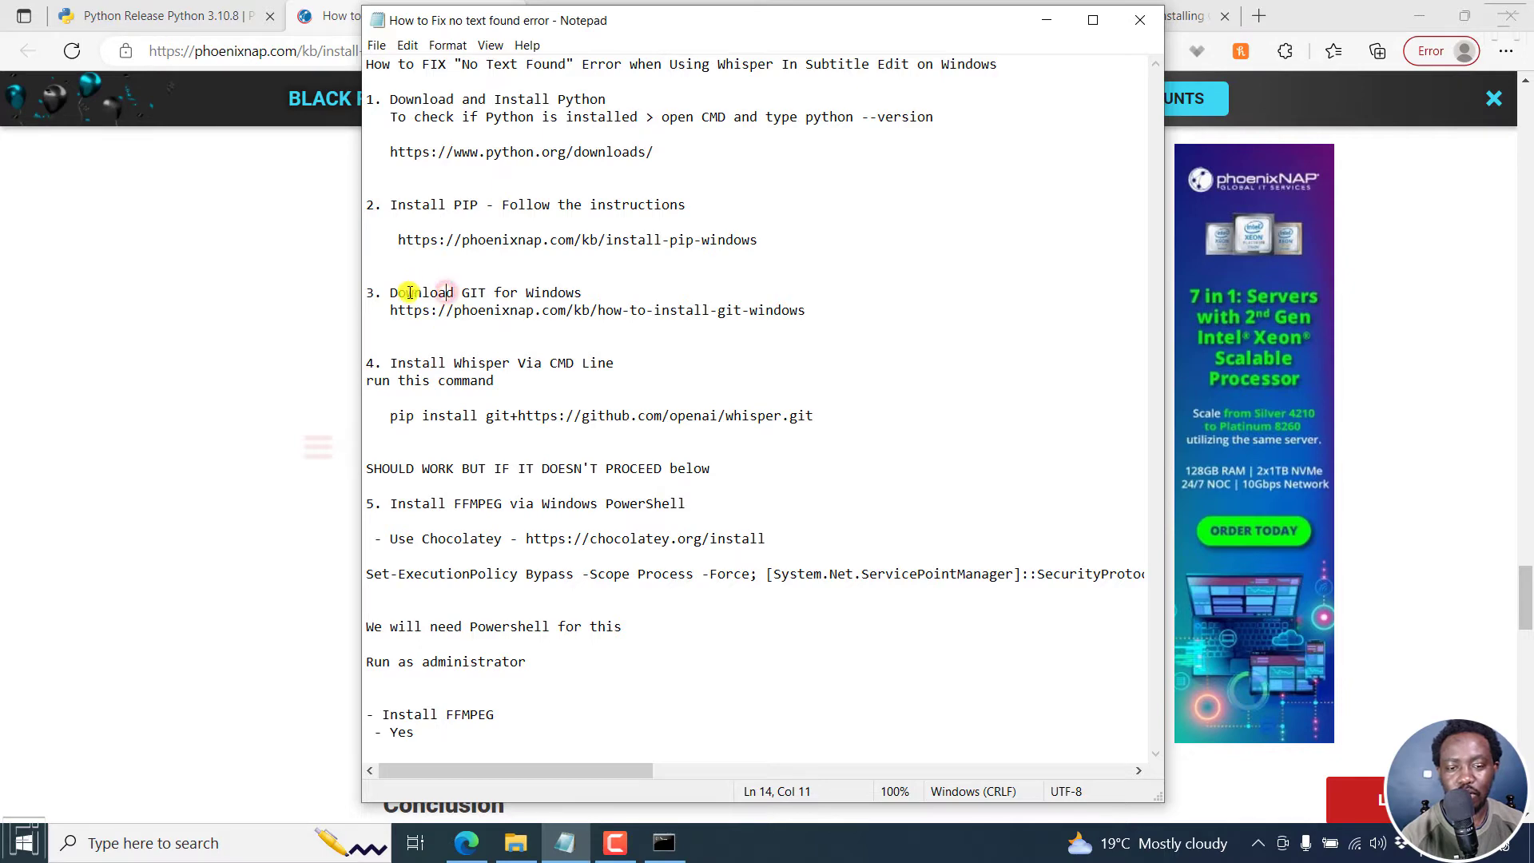
{"action": "left_click_drag", "start_coordinate": [409, 293], "coordinate": [580, 310]}
{"action": "left_click", "coordinate": [531, 323]}
{"action": "left_click", "coordinate": [270, 278]}
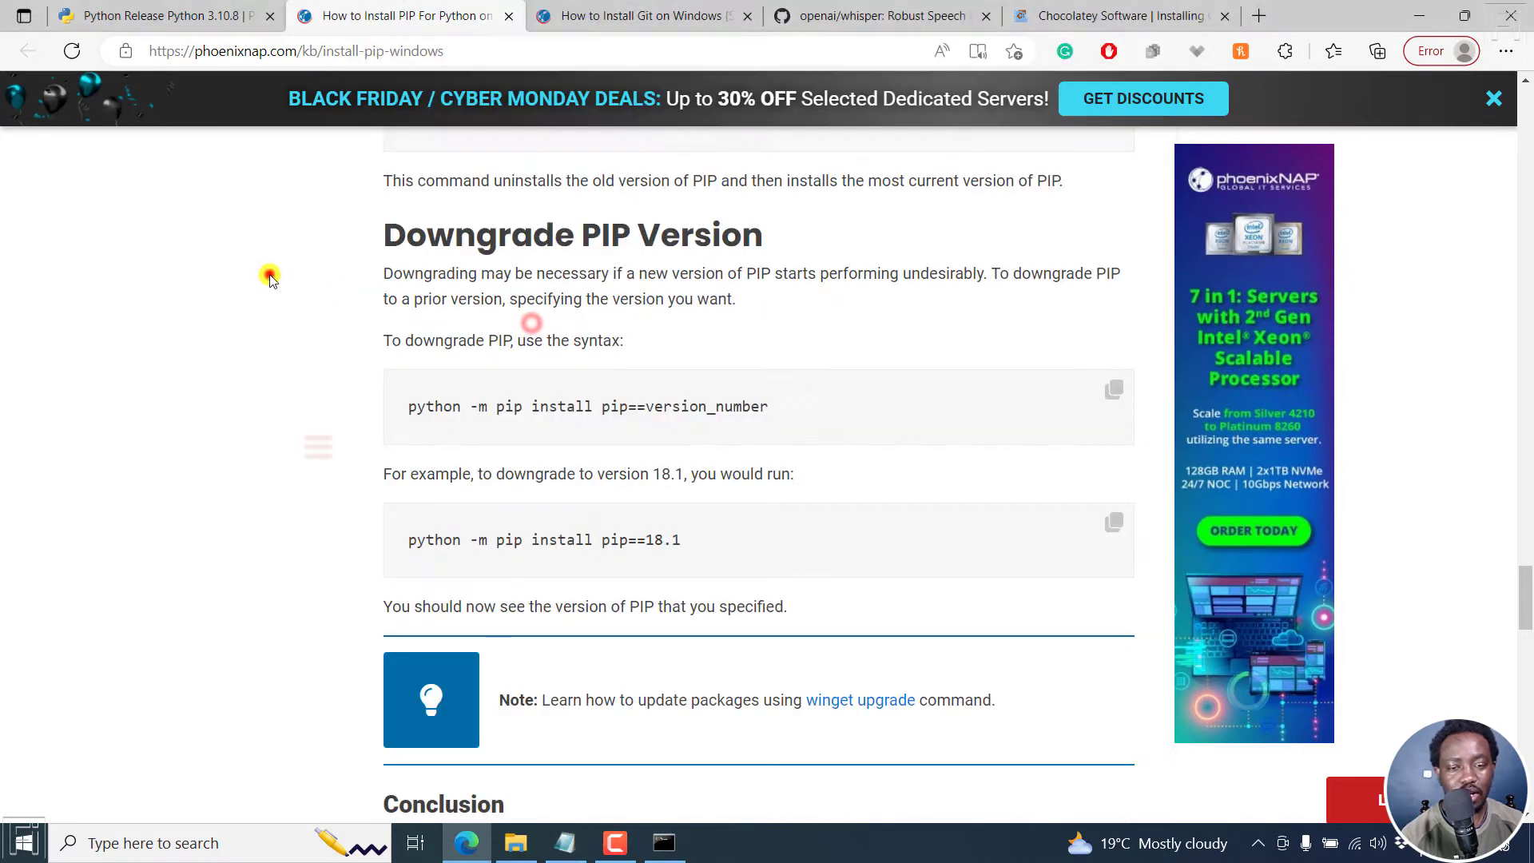
Scroll the phoenixNAP Git guide through the installer screenshots to step 19's experimental options
{"action": "left_click", "coordinate": [639, 16]}
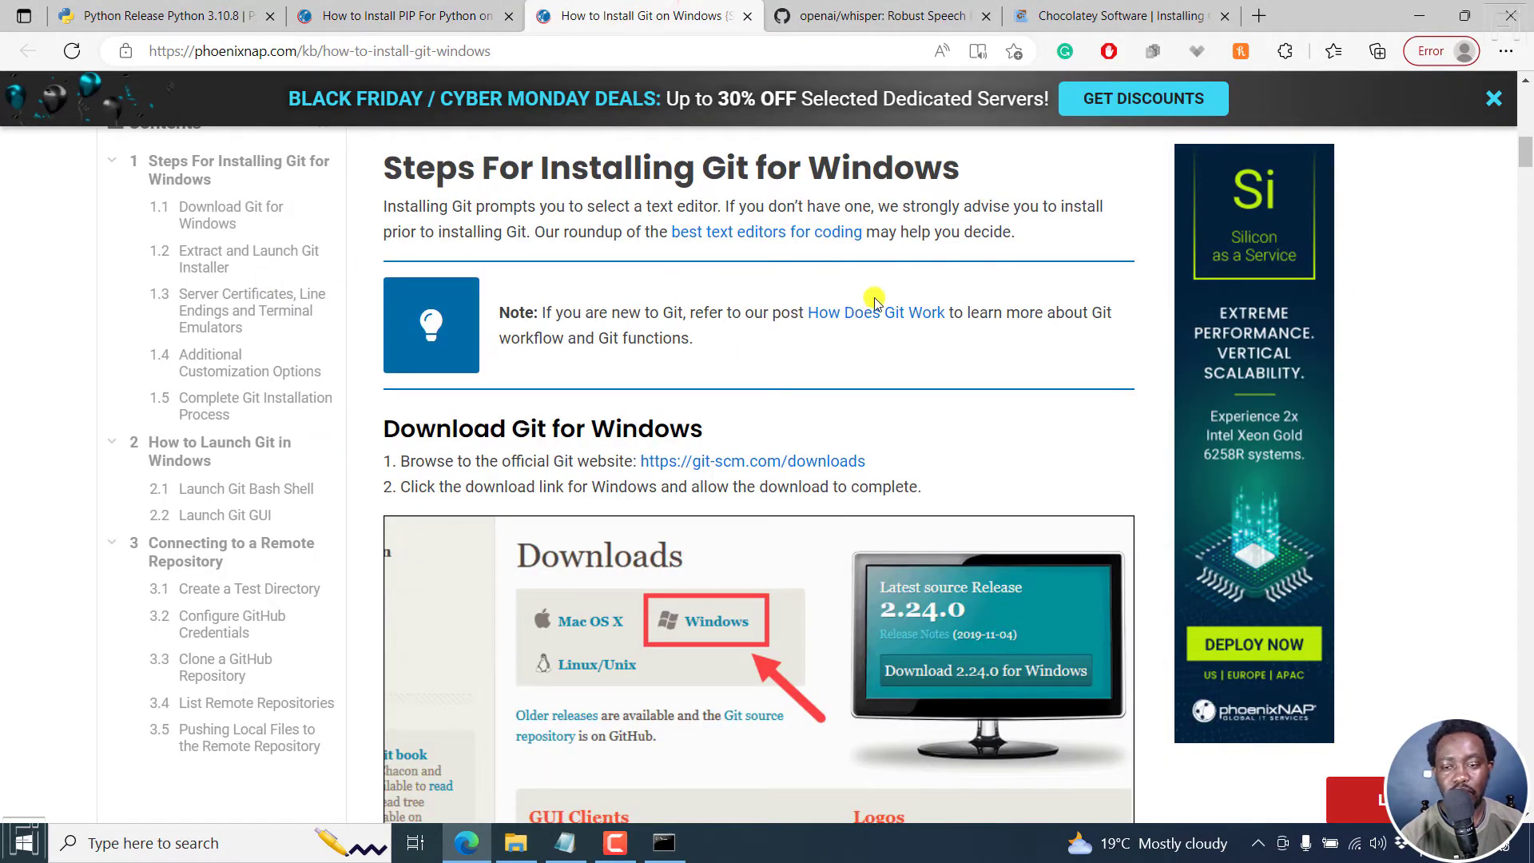
{"action": "scroll", "coordinate": [874, 303], "scroll_direction": "up", "scroll_amount": 10}
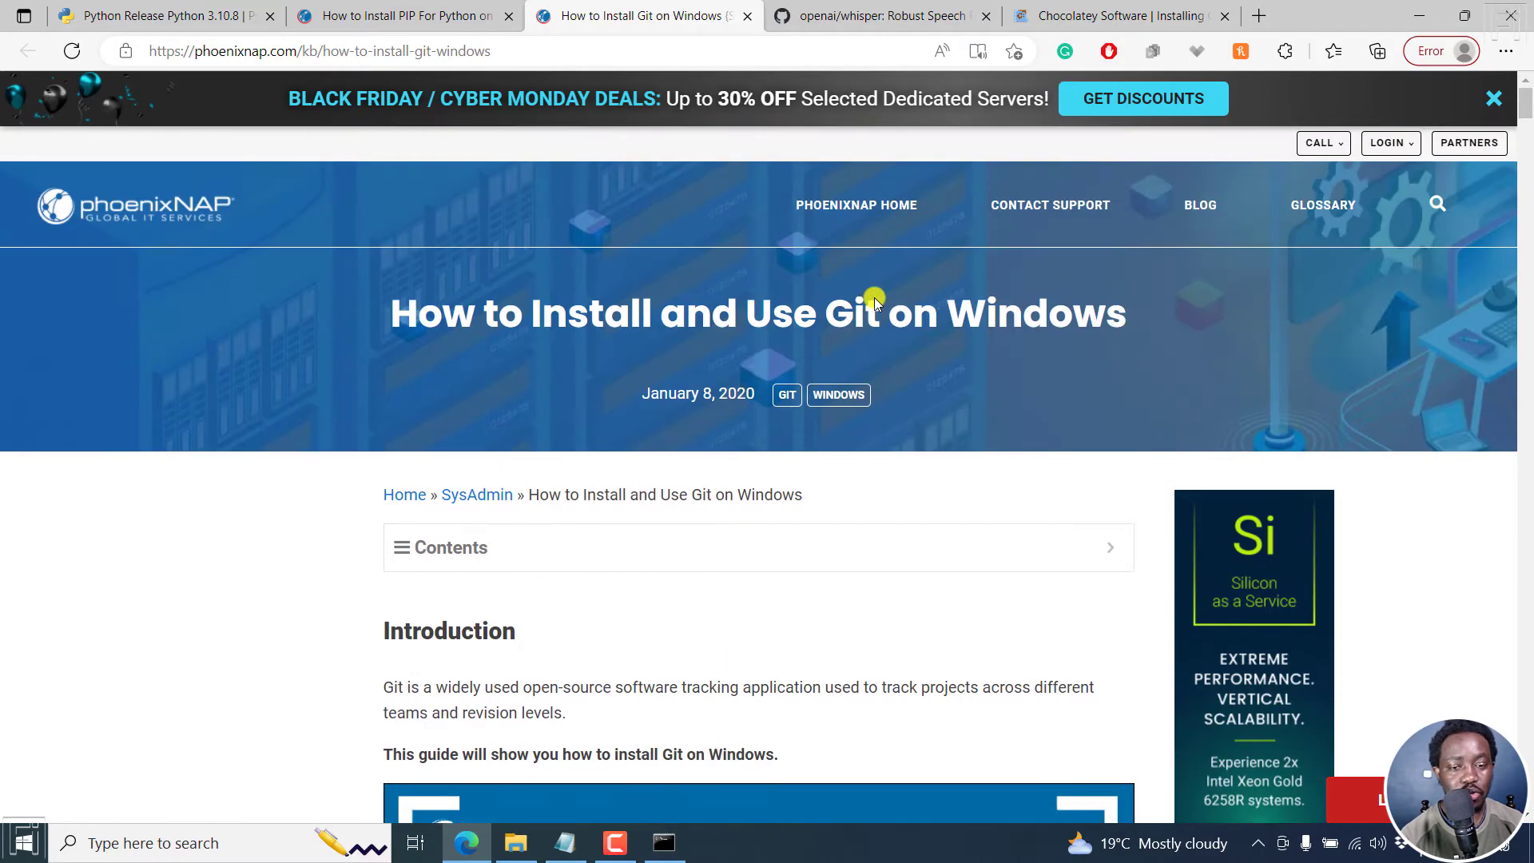
{"action": "scroll", "coordinate": [874, 300], "scroll_direction": "down", "scroll_amount": 5}
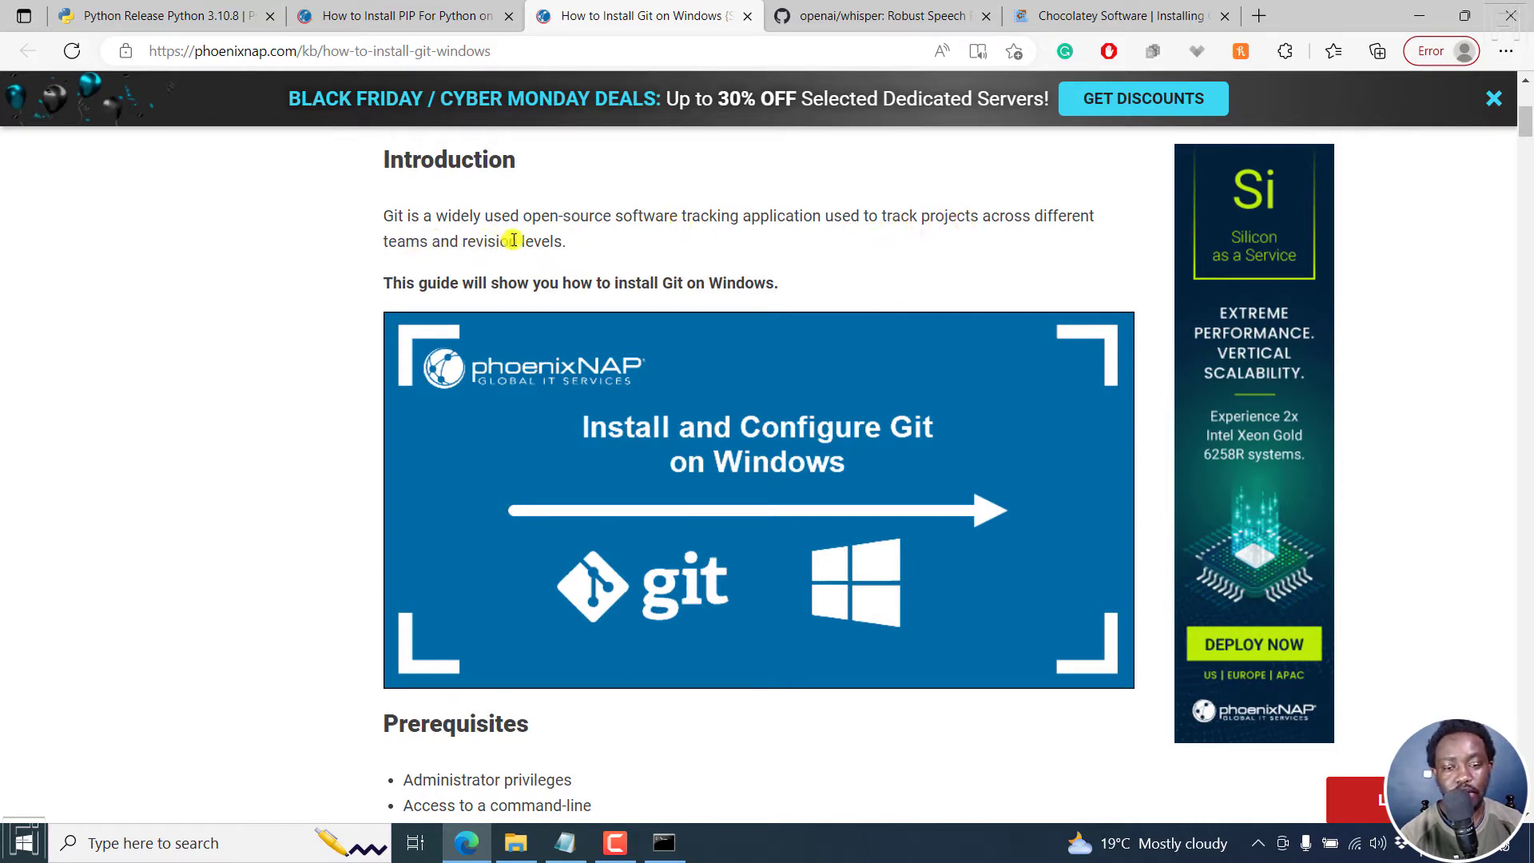
{"action": "scroll", "coordinate": [650, 250], "scroll_direction": "down", "scroll_amount": 7}
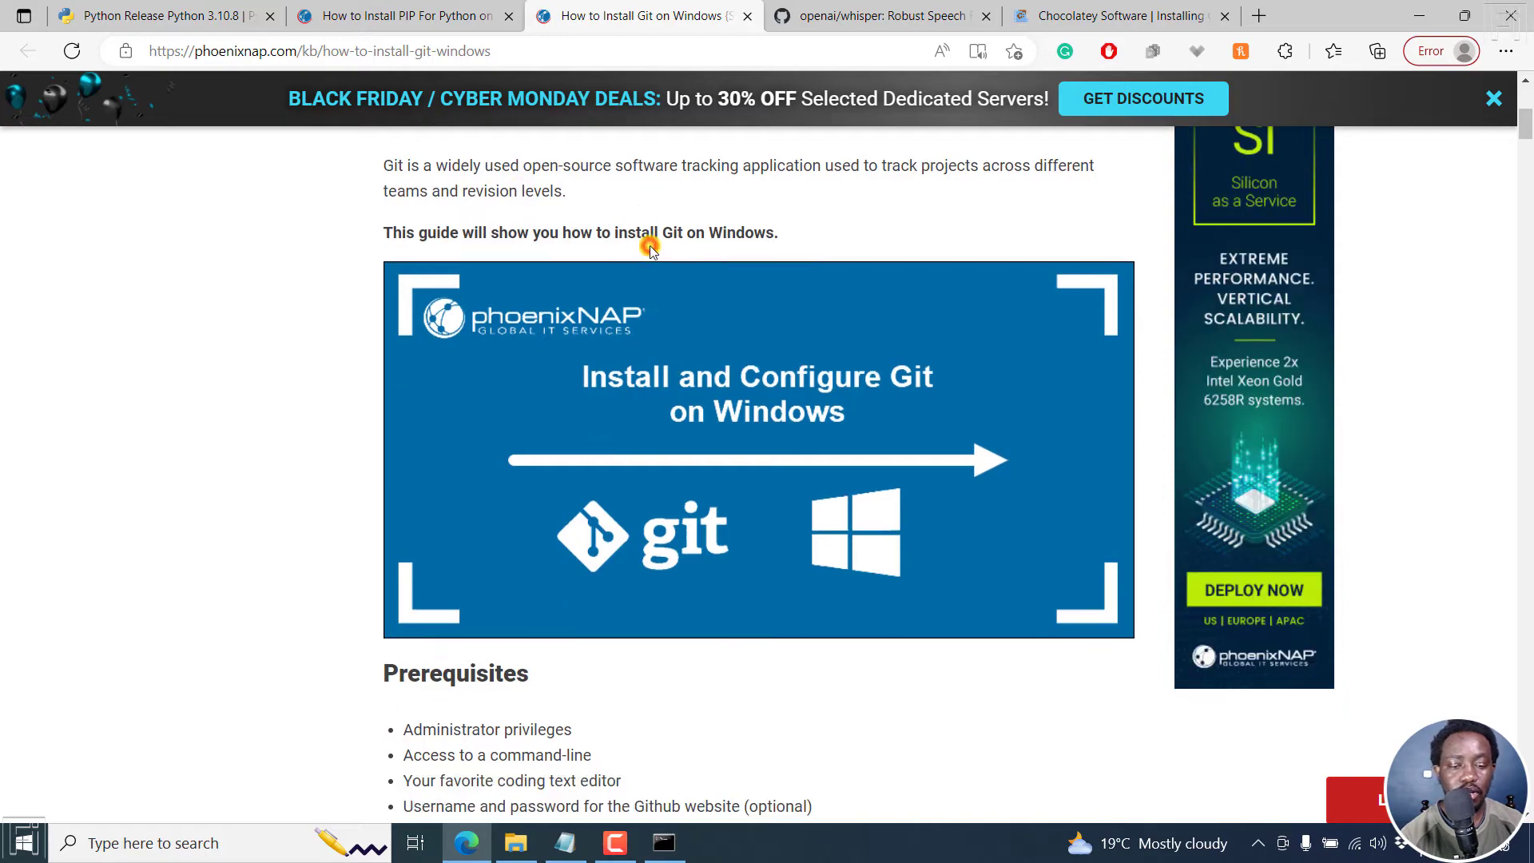
{"action": "scroll", "coordinate": [463, 339], "scroll_direction": "up", "scroll_amount": 2}
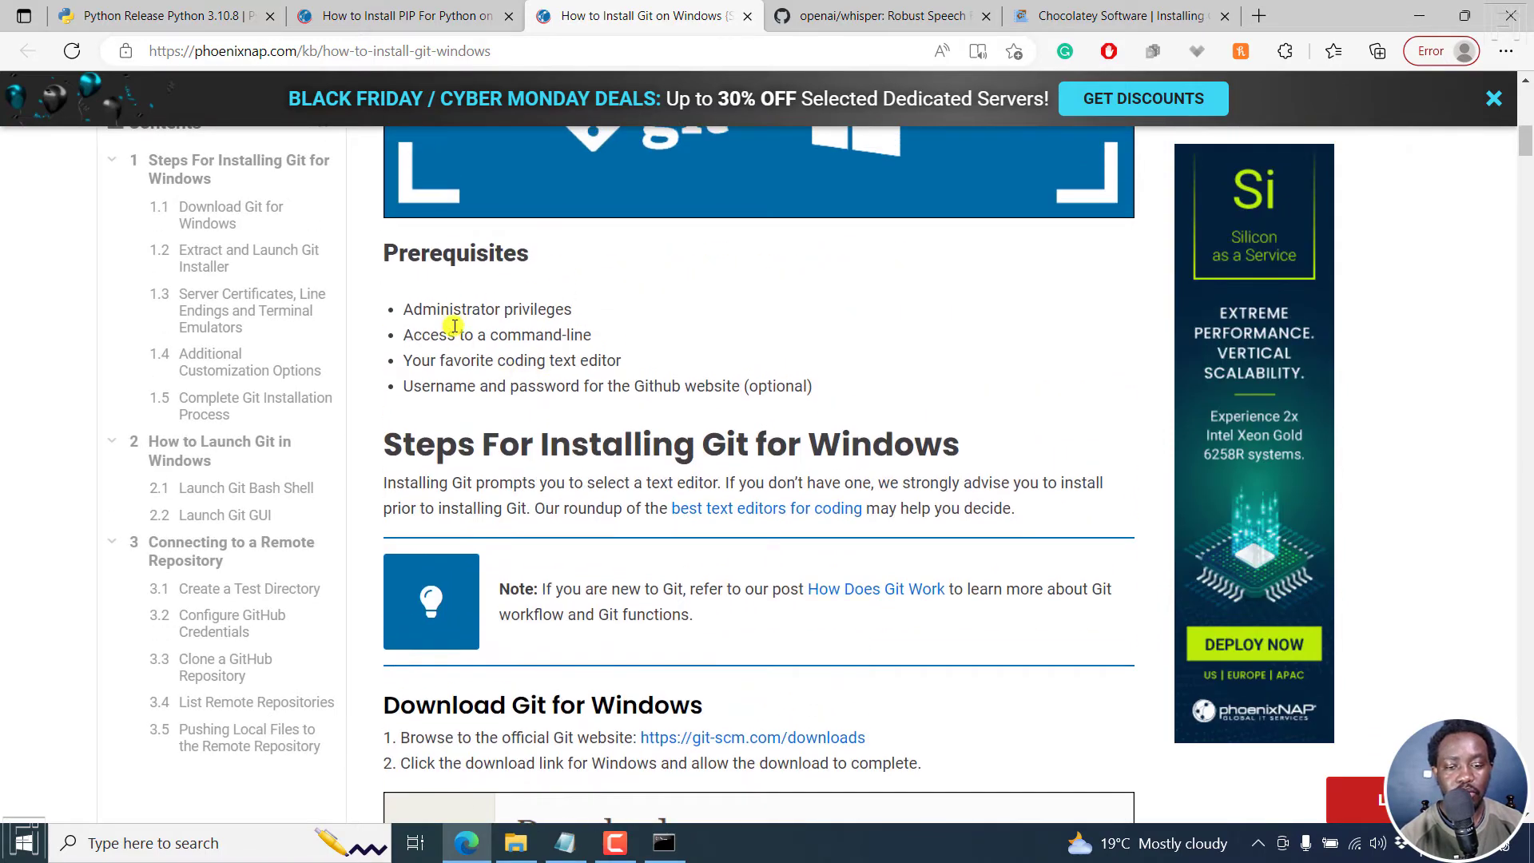
{"action": "scroll", "coordinate": [587, 324], "scroll_direction": "down", "scroll_amount": 6}
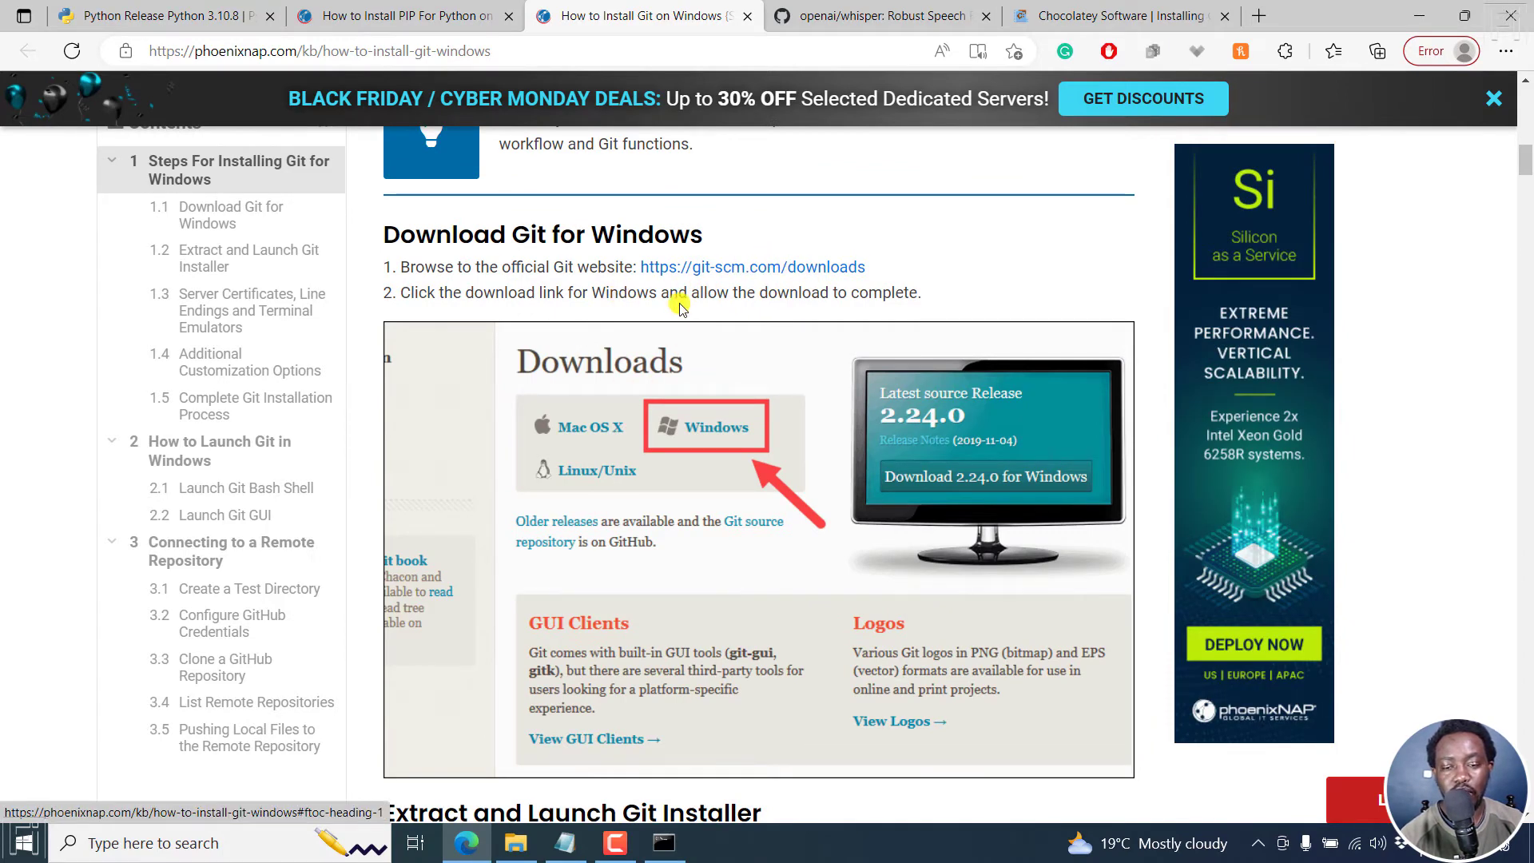
{"action": "scroll", "coordinate": [680, 307], "scroll_direction": "down", "scroll_amount": 2}
{"action": "scroll", "coordinate": [680, 308], "scroll_direction": "up", "scroll_amount": 2}
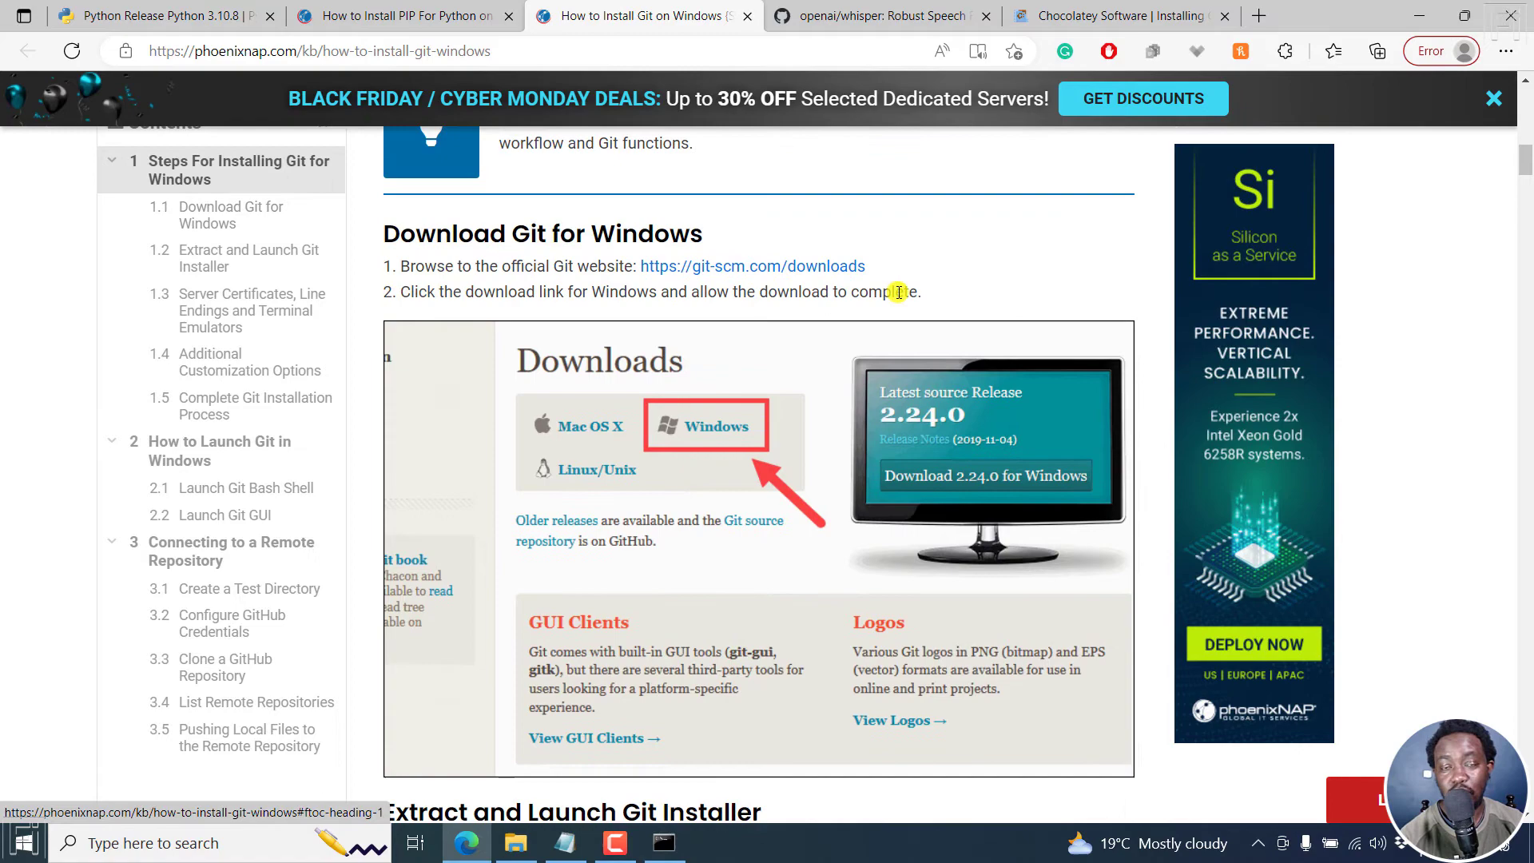
{"action": "scroll", "coordinate": [899, 292], "scroll_direction": "down", "scroll_amount": 5}
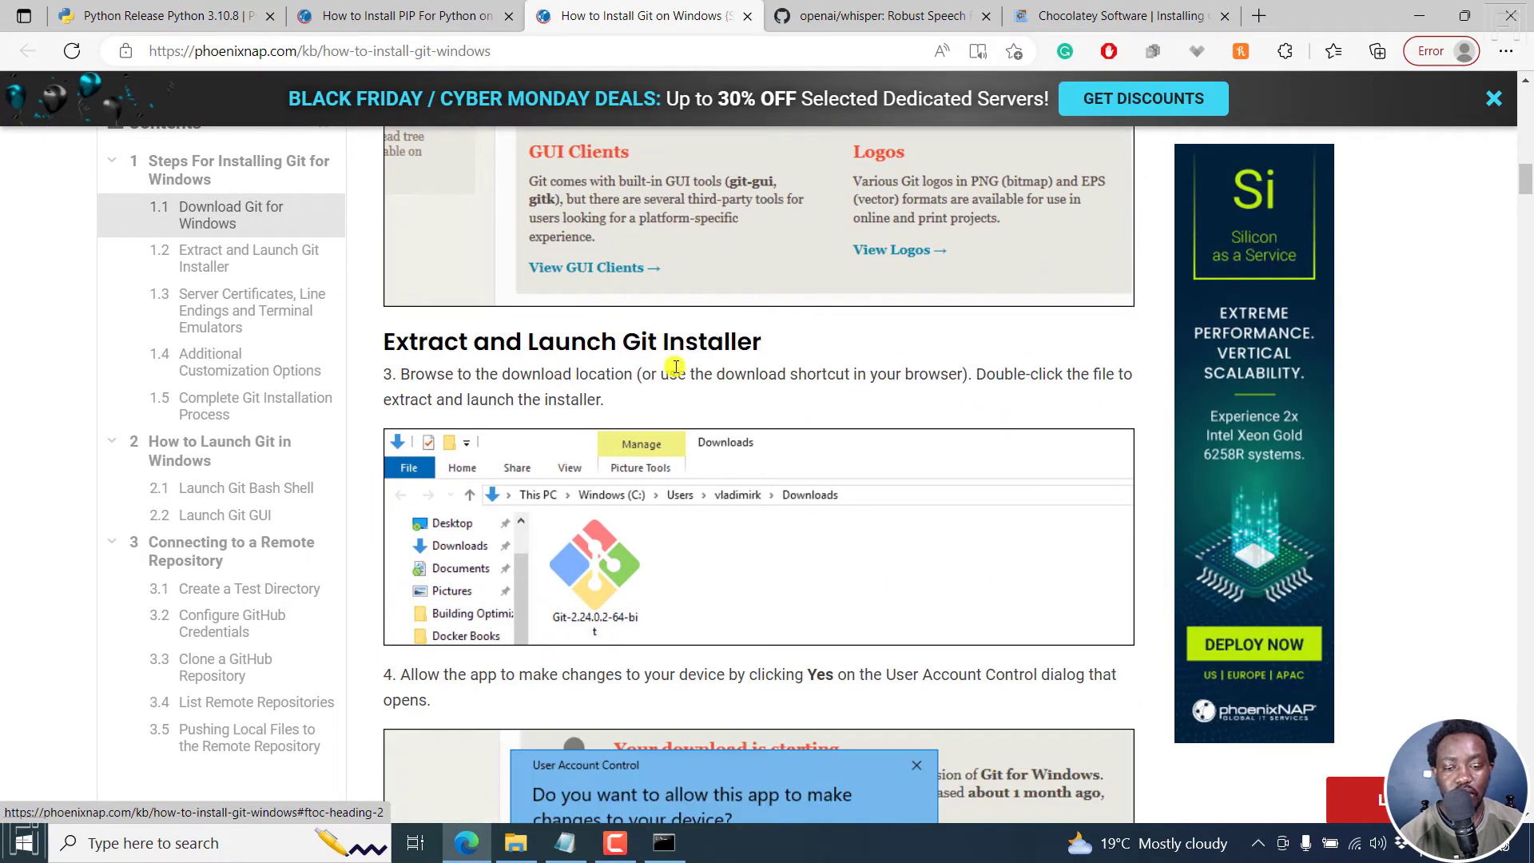
{"action": "scroll", "coordinate": [719, 365], "scroll_direction": "down", "scroll_amount": 6}
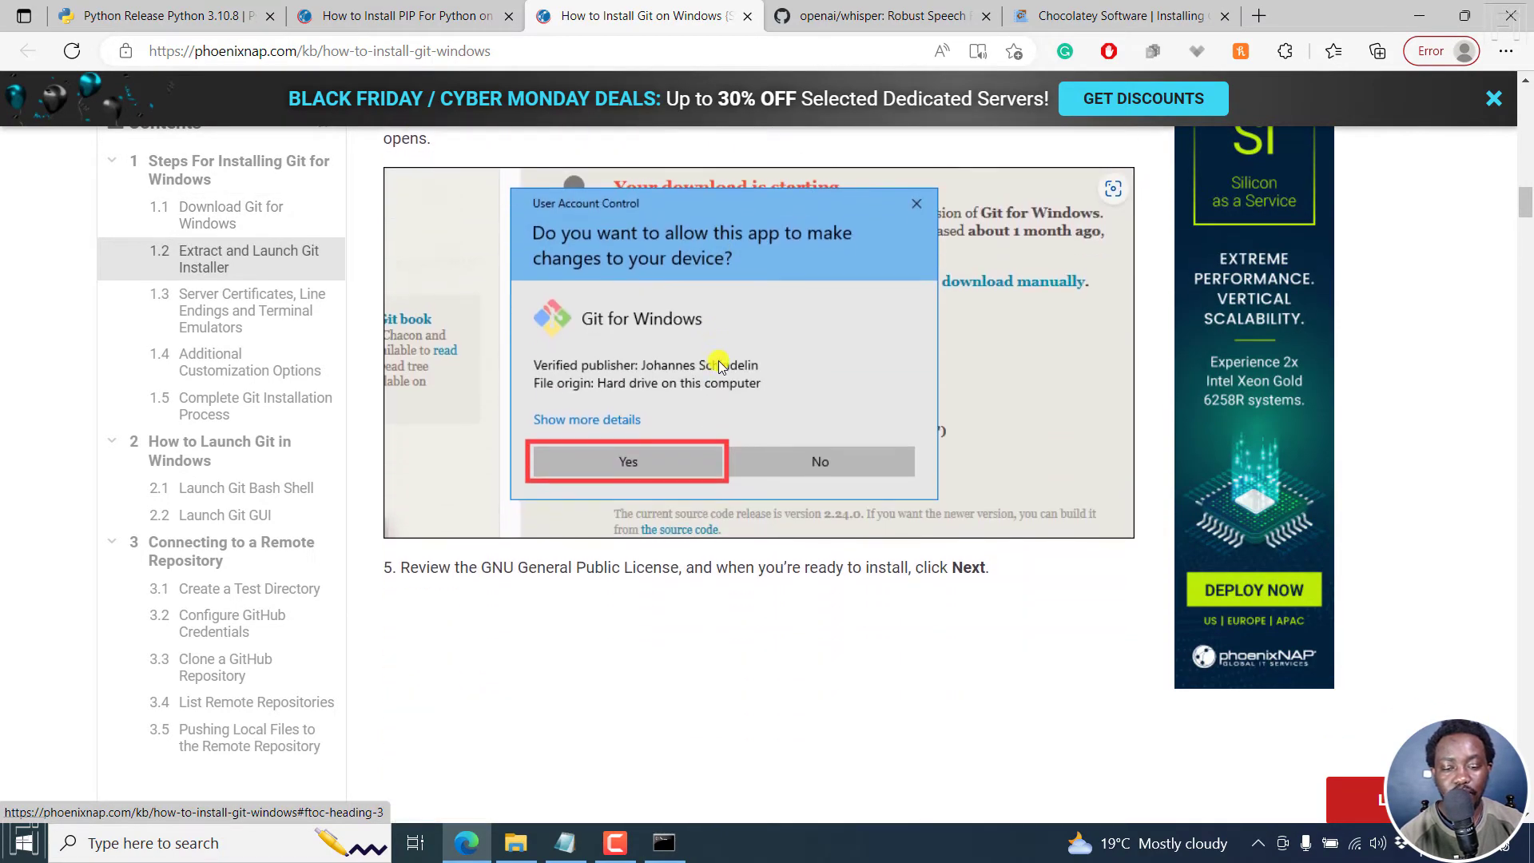
{"action": "scroll", "coordinate": [720, 364], "scroll_direction": "down", "scroll_amount": 5}
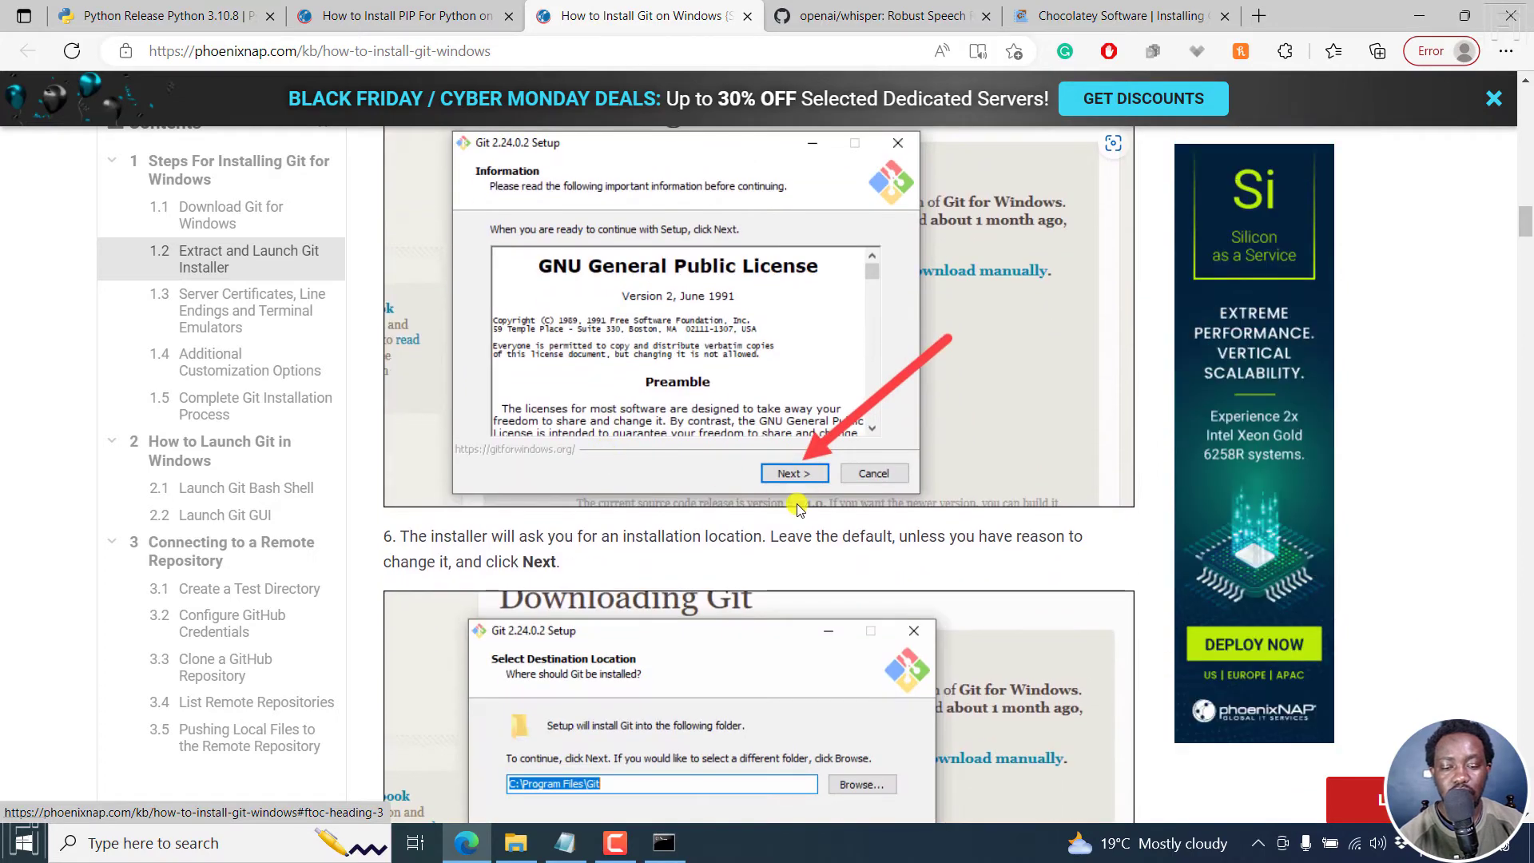
{"action": "scroll", "coordinate": [798, 509], "scroll_direction": "down", "scroll_amount": 5}
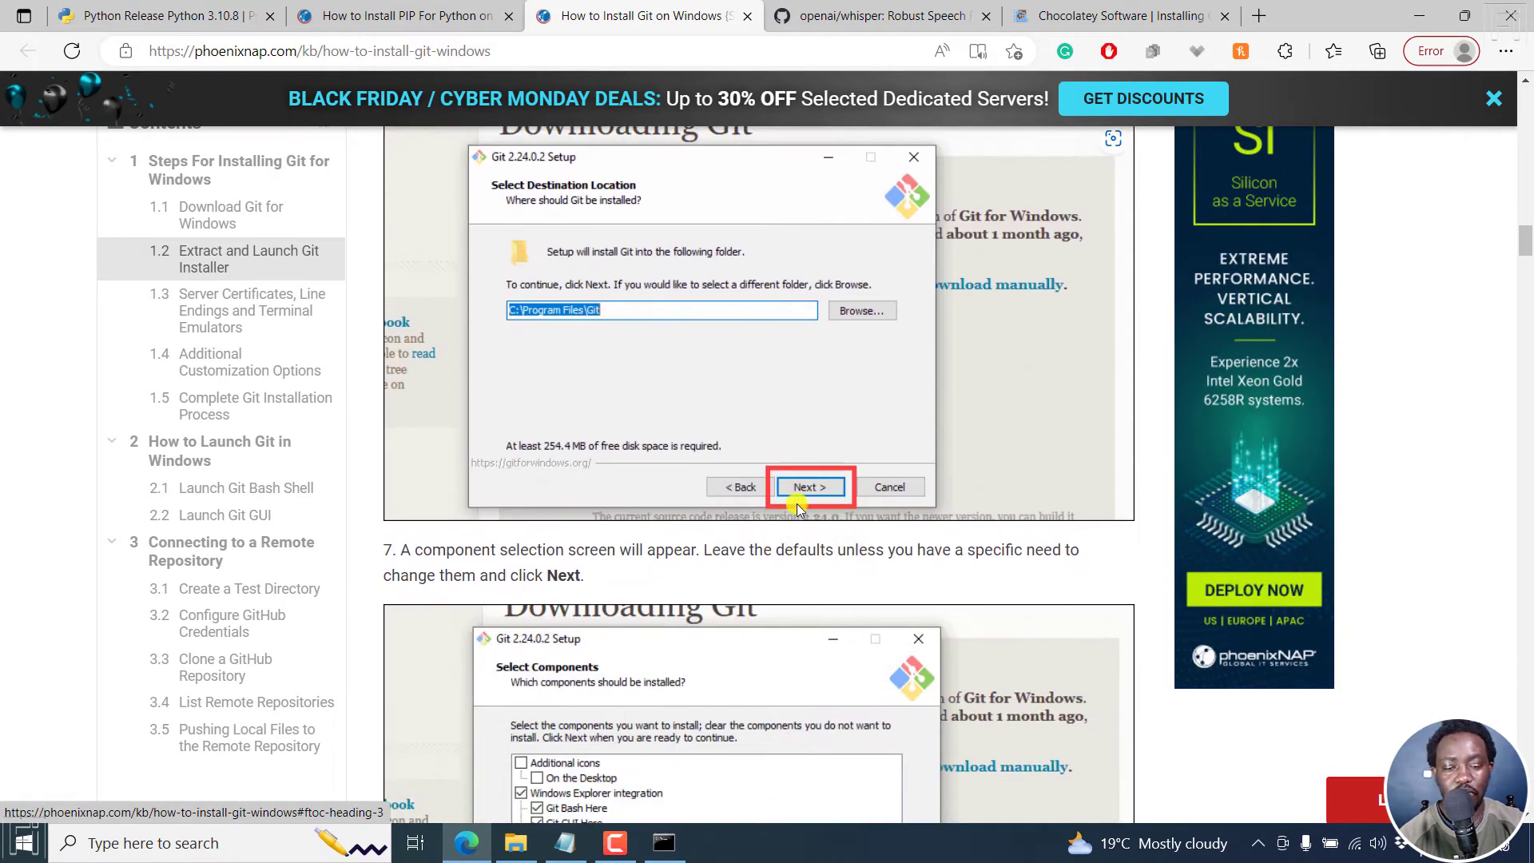
{"action": "scroll", "coordinate": [797, 509], "scroll_direction": "down", "scroll_amount": 4}
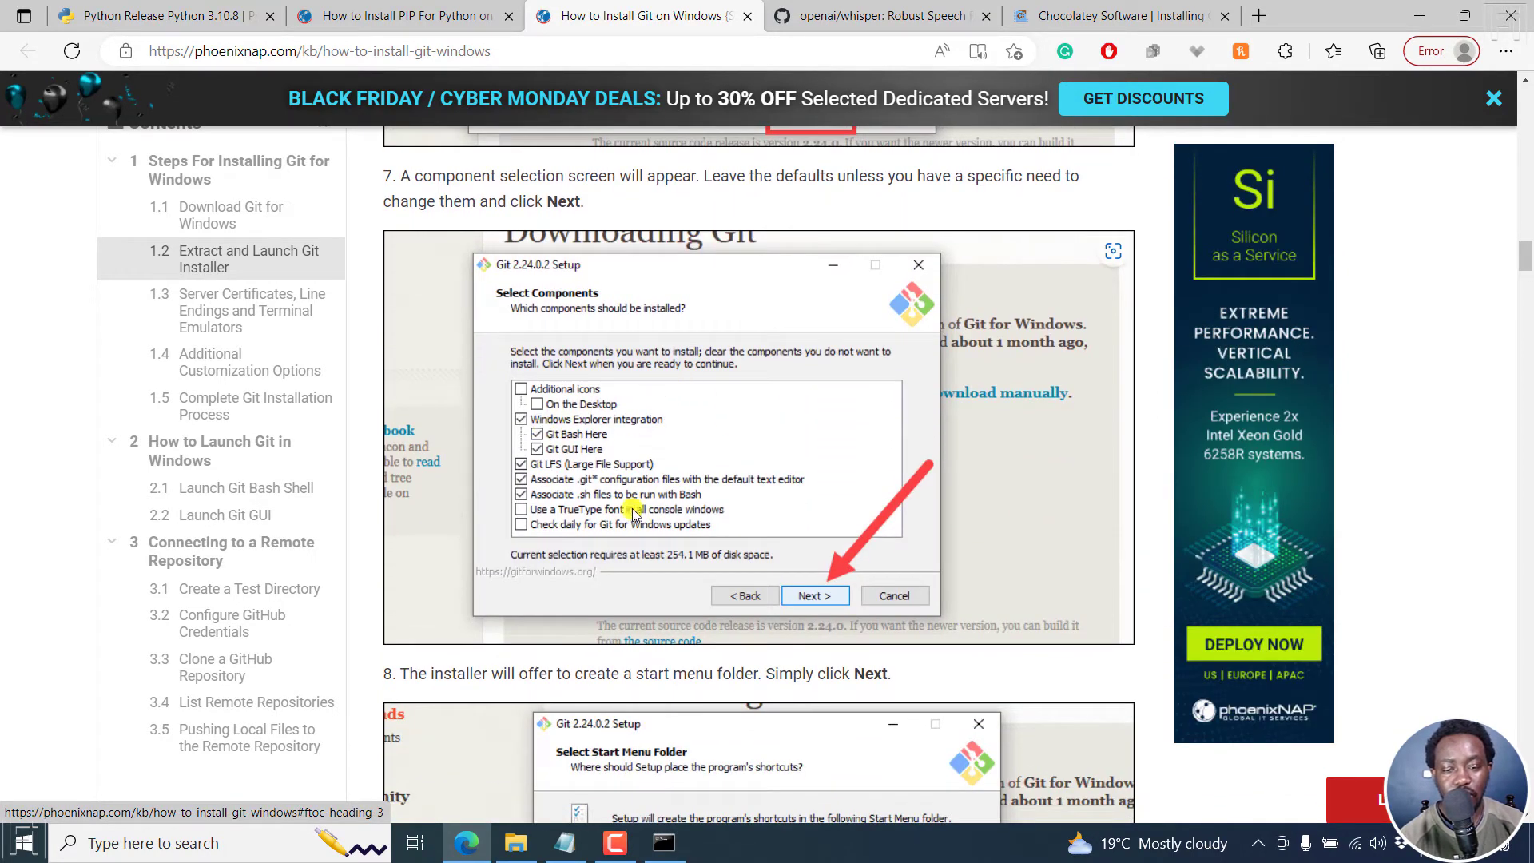
{"action": "scroll", "coordinate": [668, 573], "scroll_direction": "down", "scroll_amount": 5}
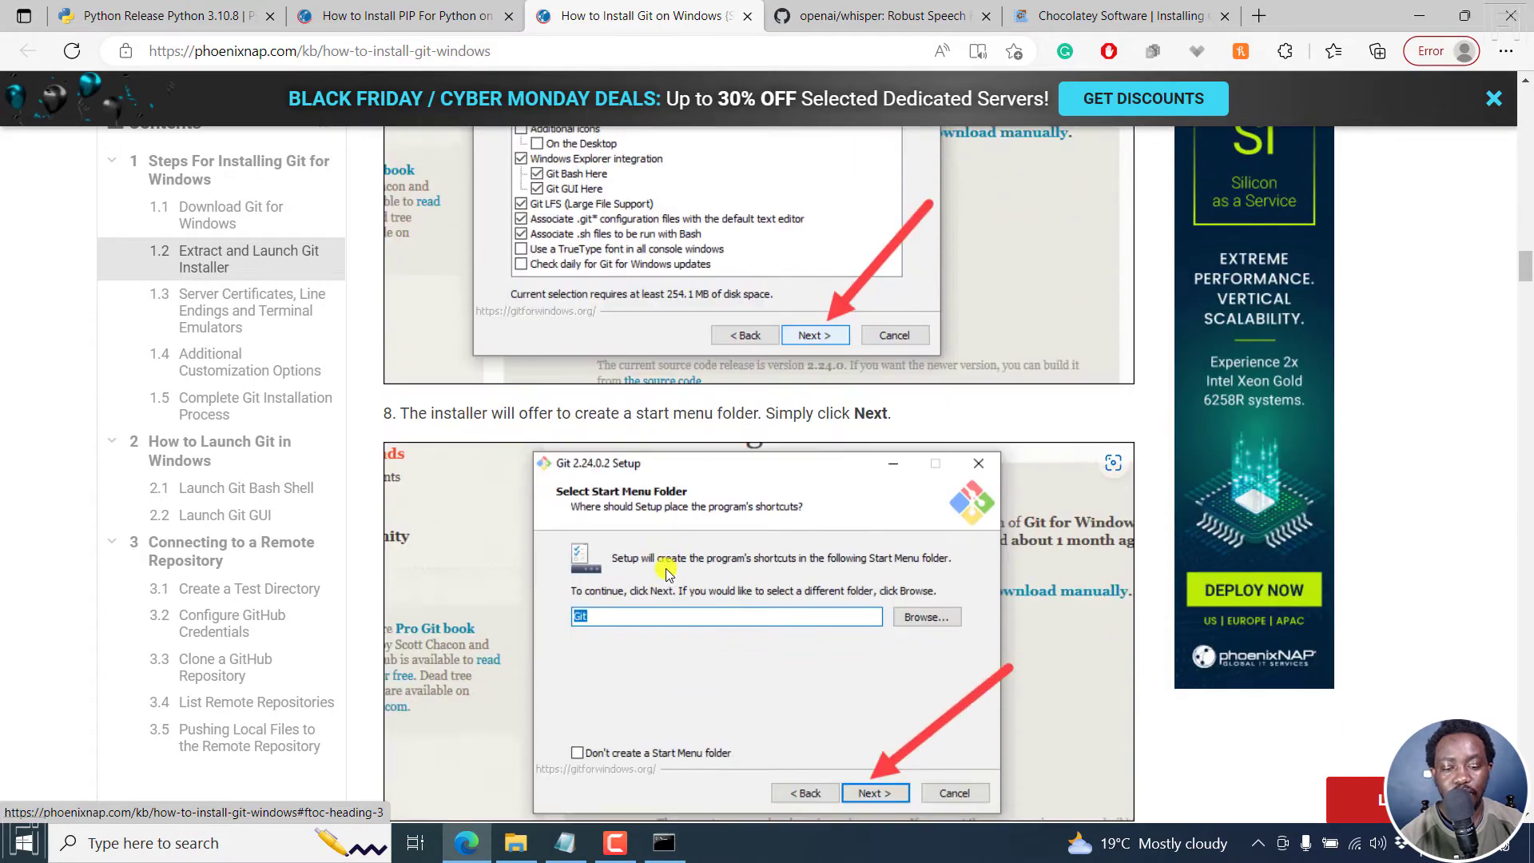
{"action": "scroll", "coordinate": [667, 573], "scroll_direction": "down", "scroll_amount": 7}
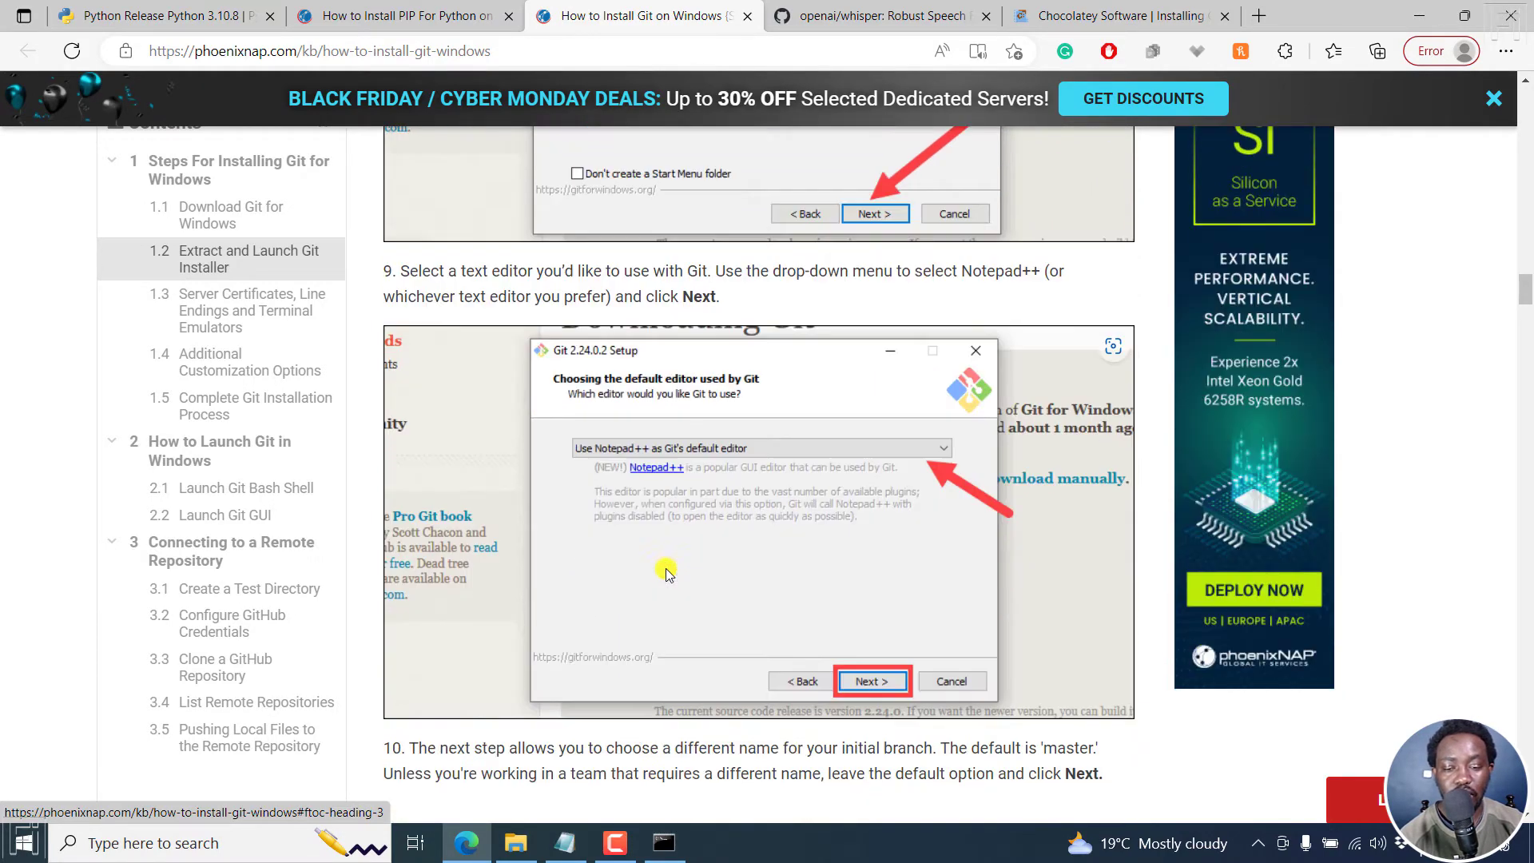
{"action": "scroll", "coordinate": [667, 573], "scroll_direction": "up", "scroll_amount": 1}
{"action": "scroll", "coordinate": [664, 569], "scroll_direction": "down", "scroll_amount": 6}
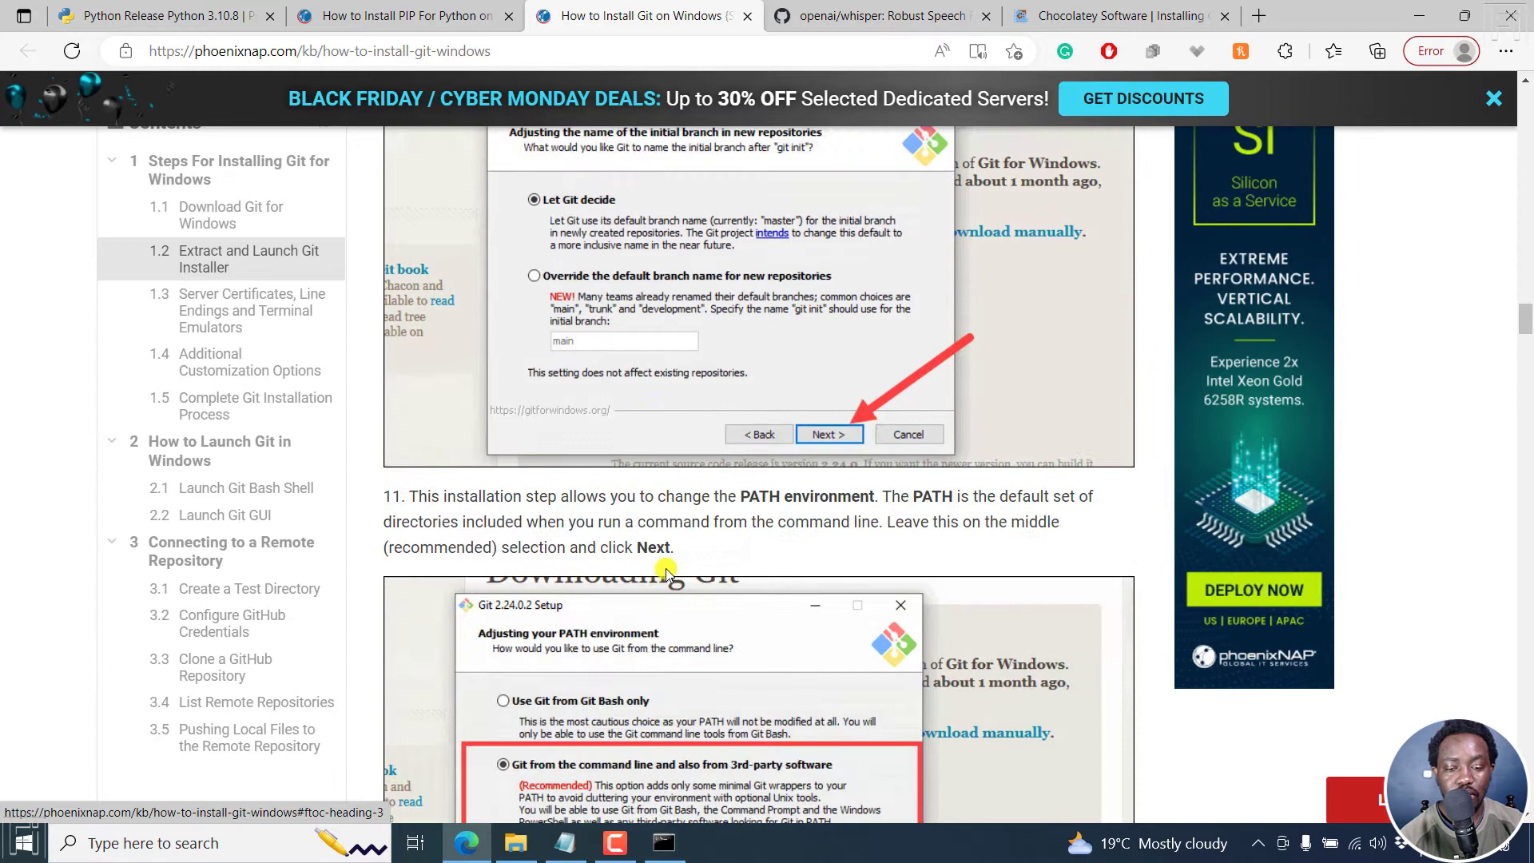
{"action": "scroll", "coordinate": [667, 573], "scroll_direction": "down", "scroll_amount": 2}
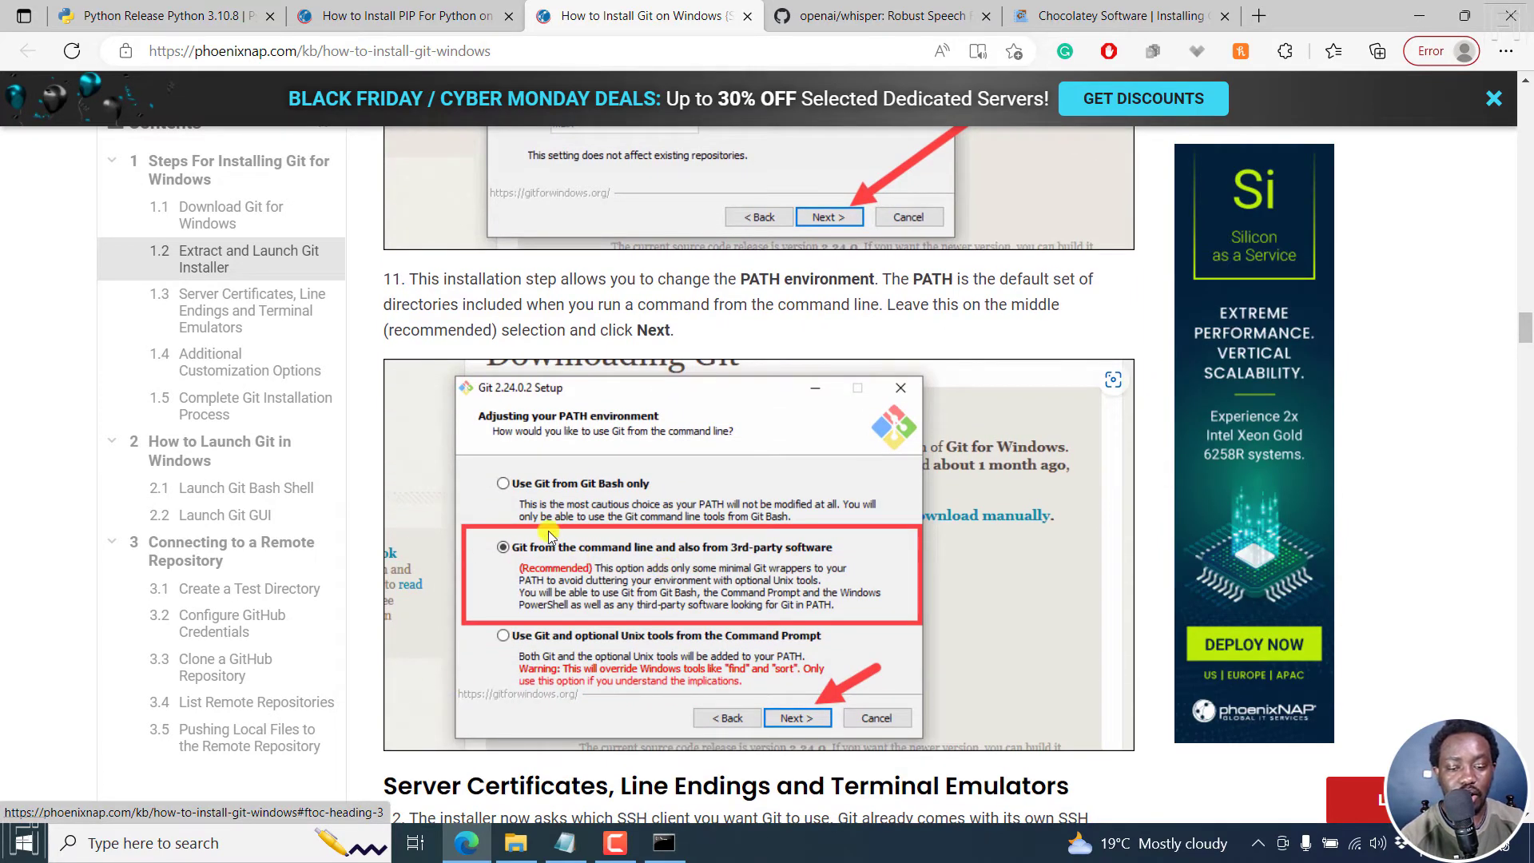
{"action": "scroll", "coordinate": [550, 542], "scroll_direction": "down", "scroll_amount": 11}
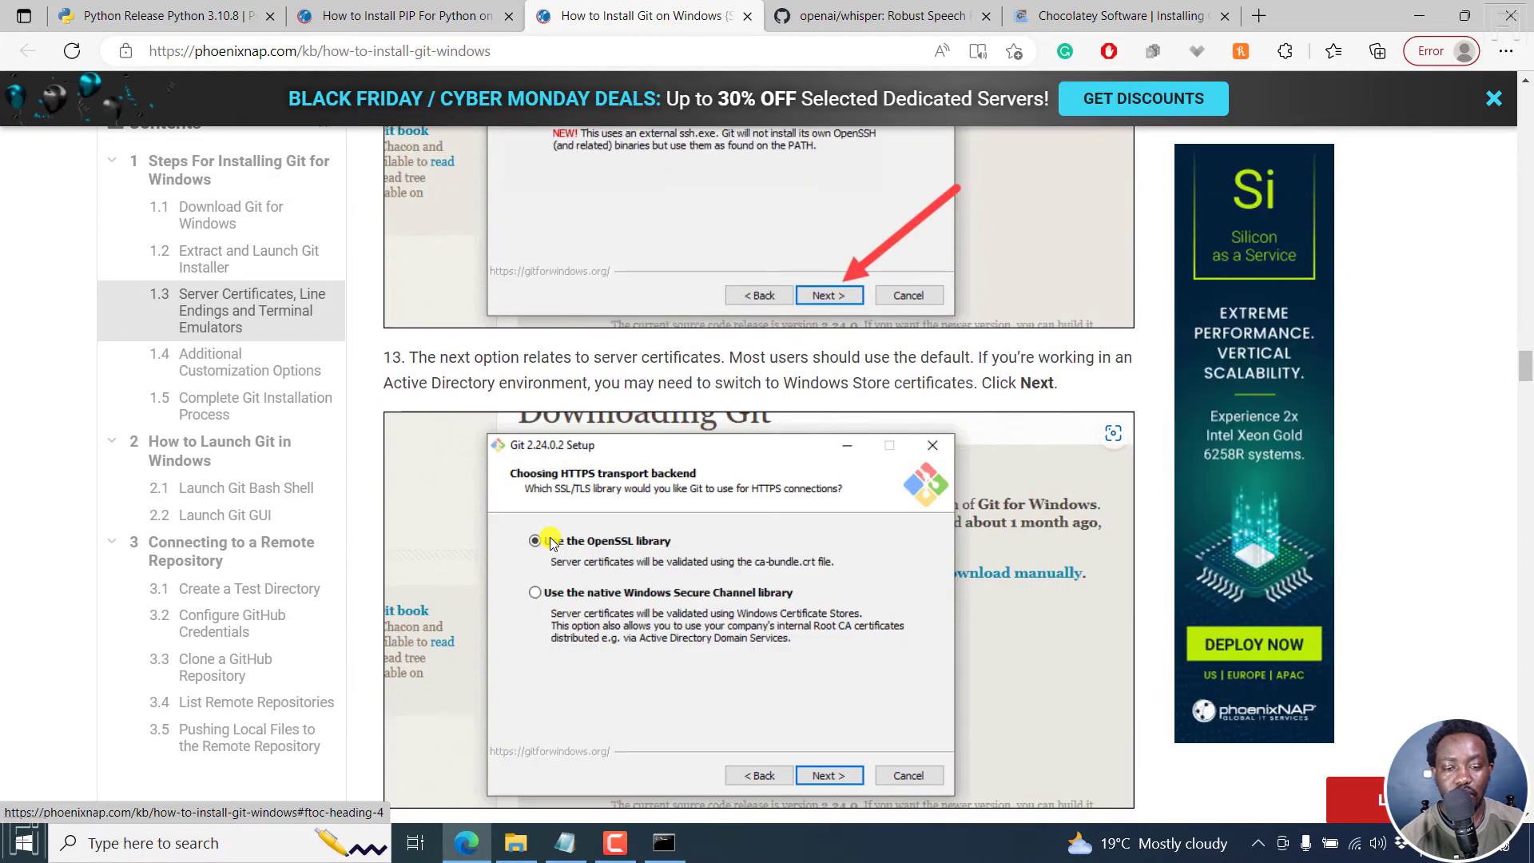
{"action": "scroll", "coordinate": [550, 542], "scroll_direction": "down", "scroll_amount": 10}
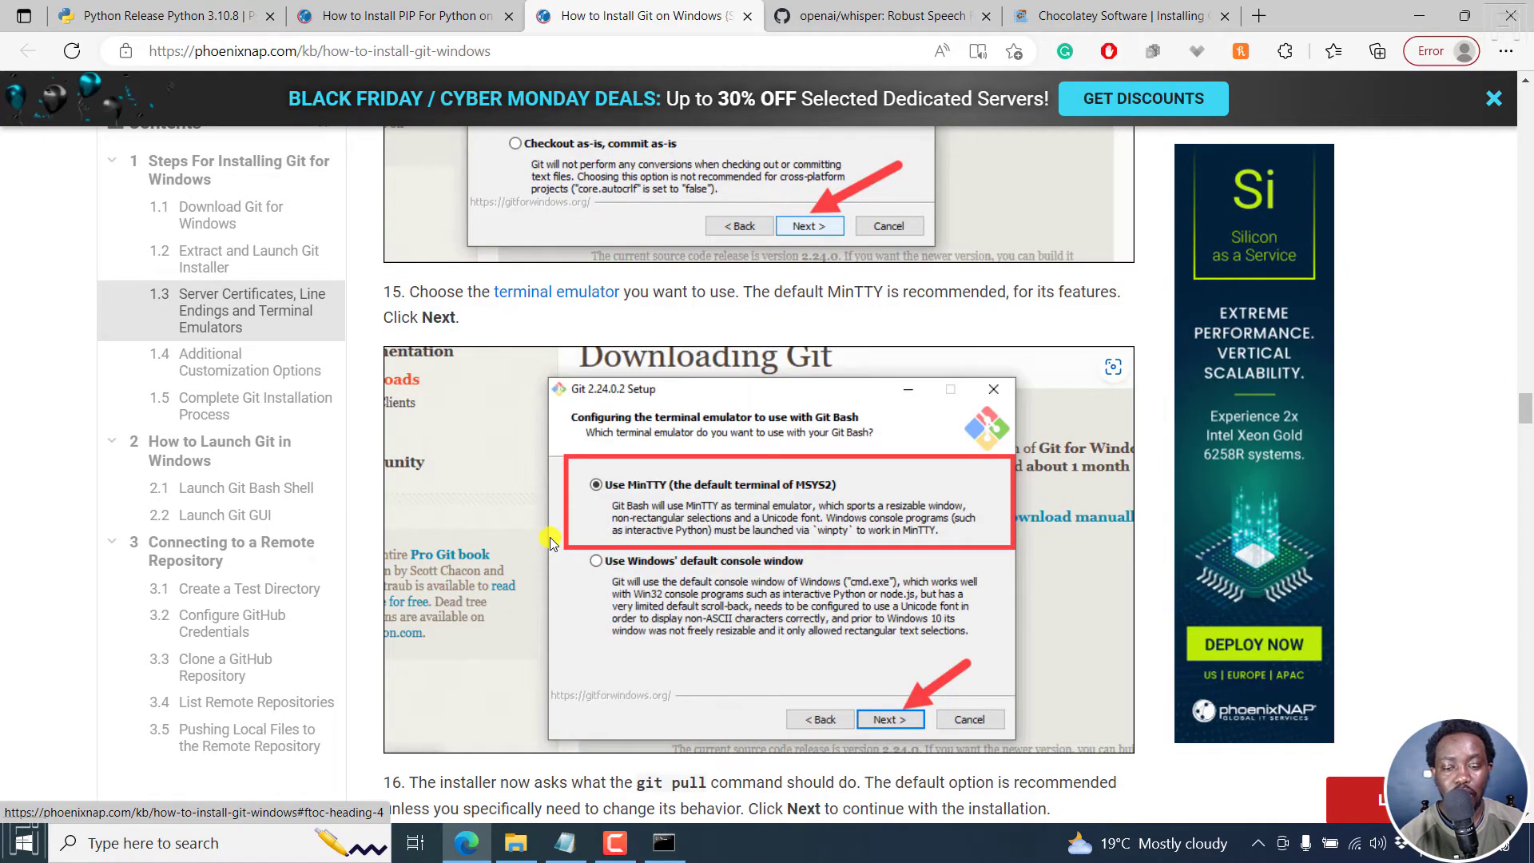
{"action": "scroll", "coordinate": [550, 540], "scroll_direction": "down", "scroll_amount": 10}
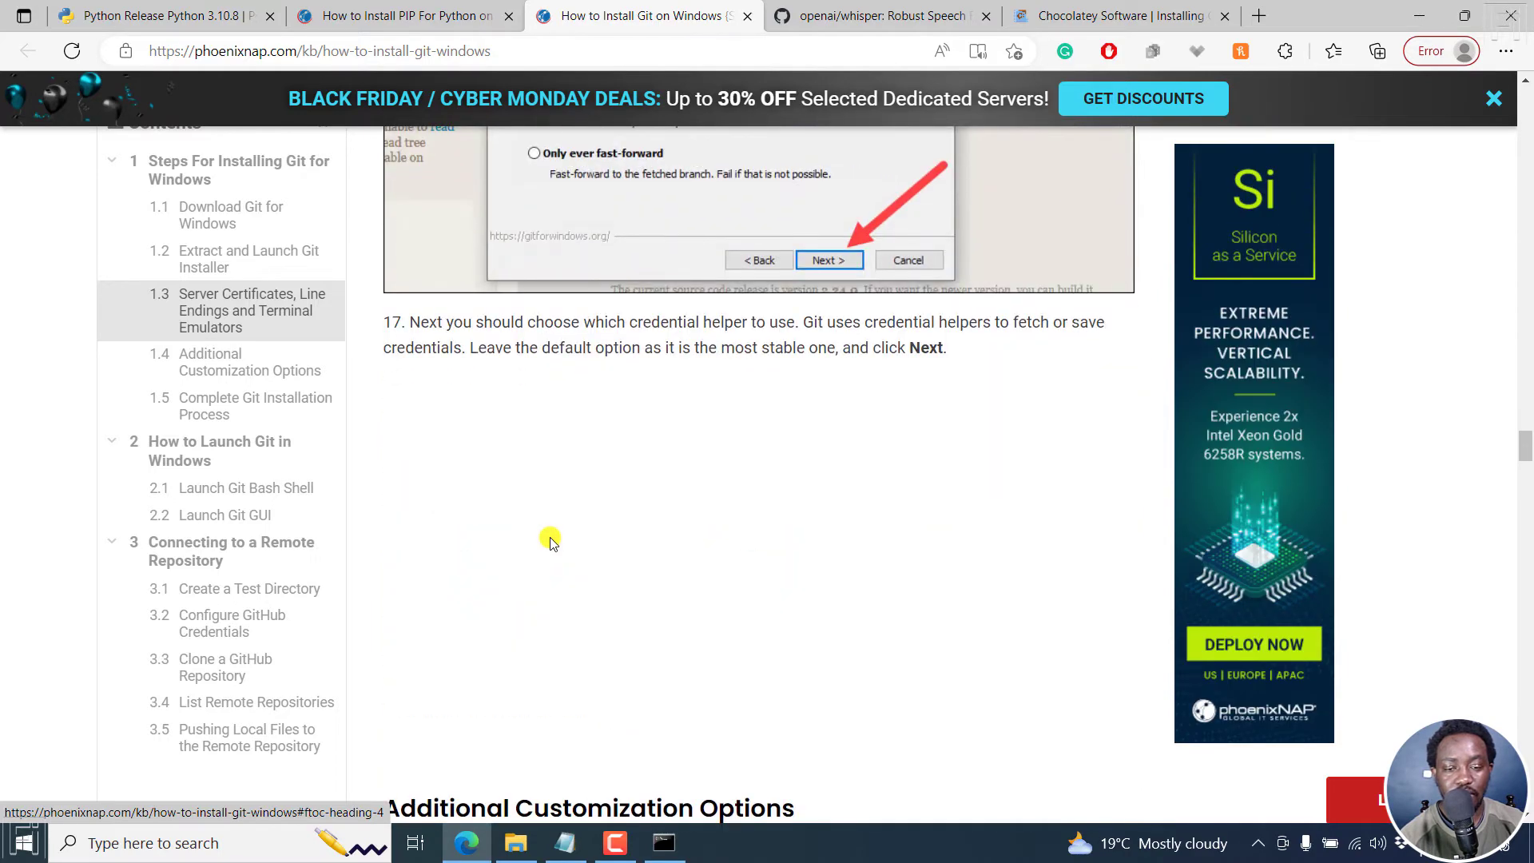
{"action": "scroll", "coordinate": [550, 541], "scroll_direction": "down", "scroll_amount": 11}
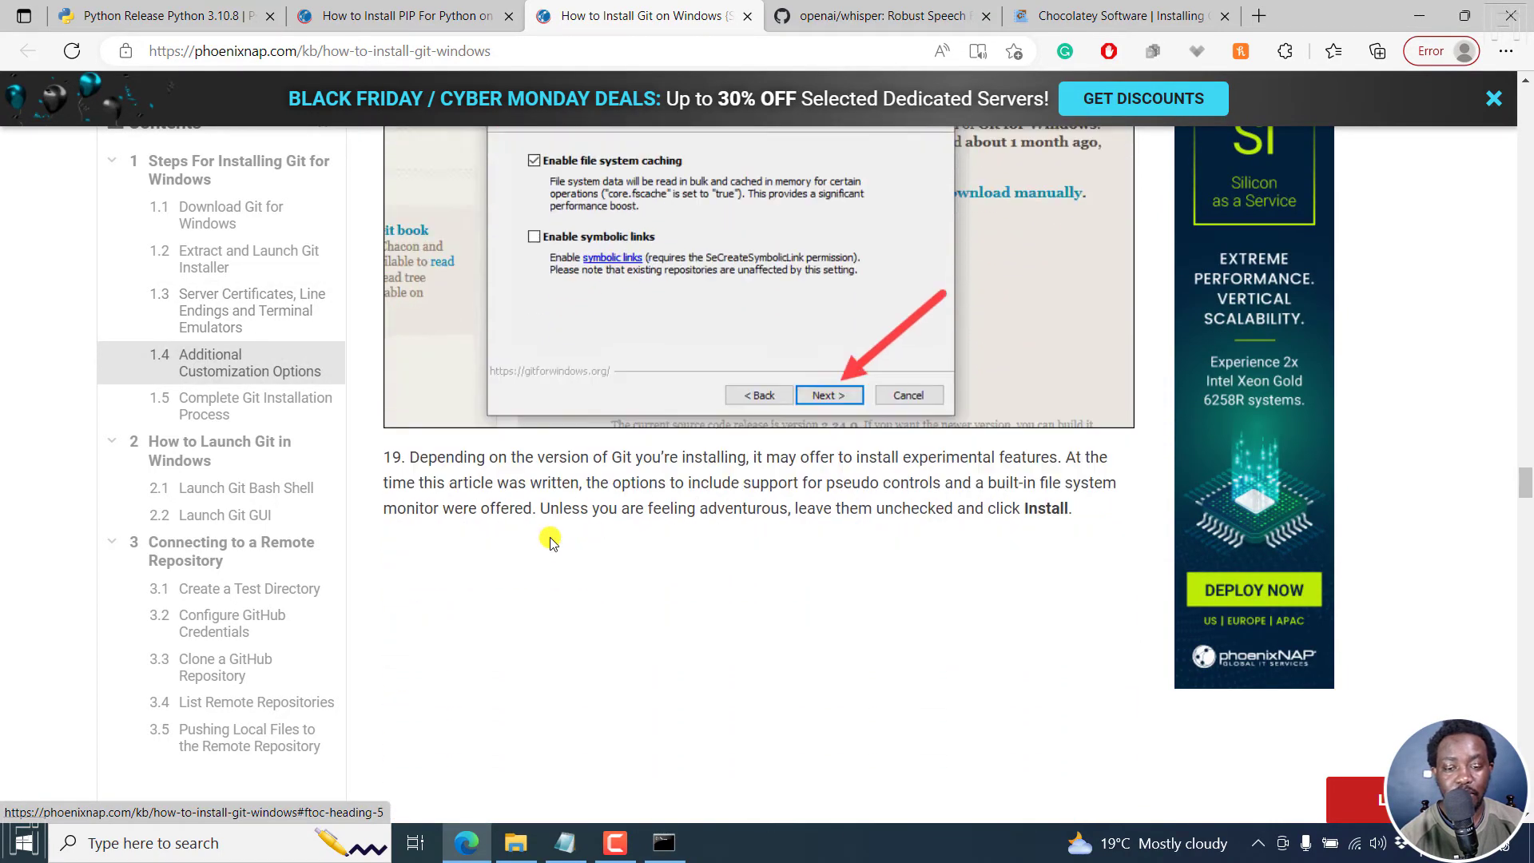
{"action": "scroll", "coordinate": [550, 542], "scroll_direction": "down", "scroll_amount": 2}
Highlight 'CMD Line' in the Notepad install notes and close the old Command Prompt window
{"action": "left_click", "coordinate": [564, 843]}
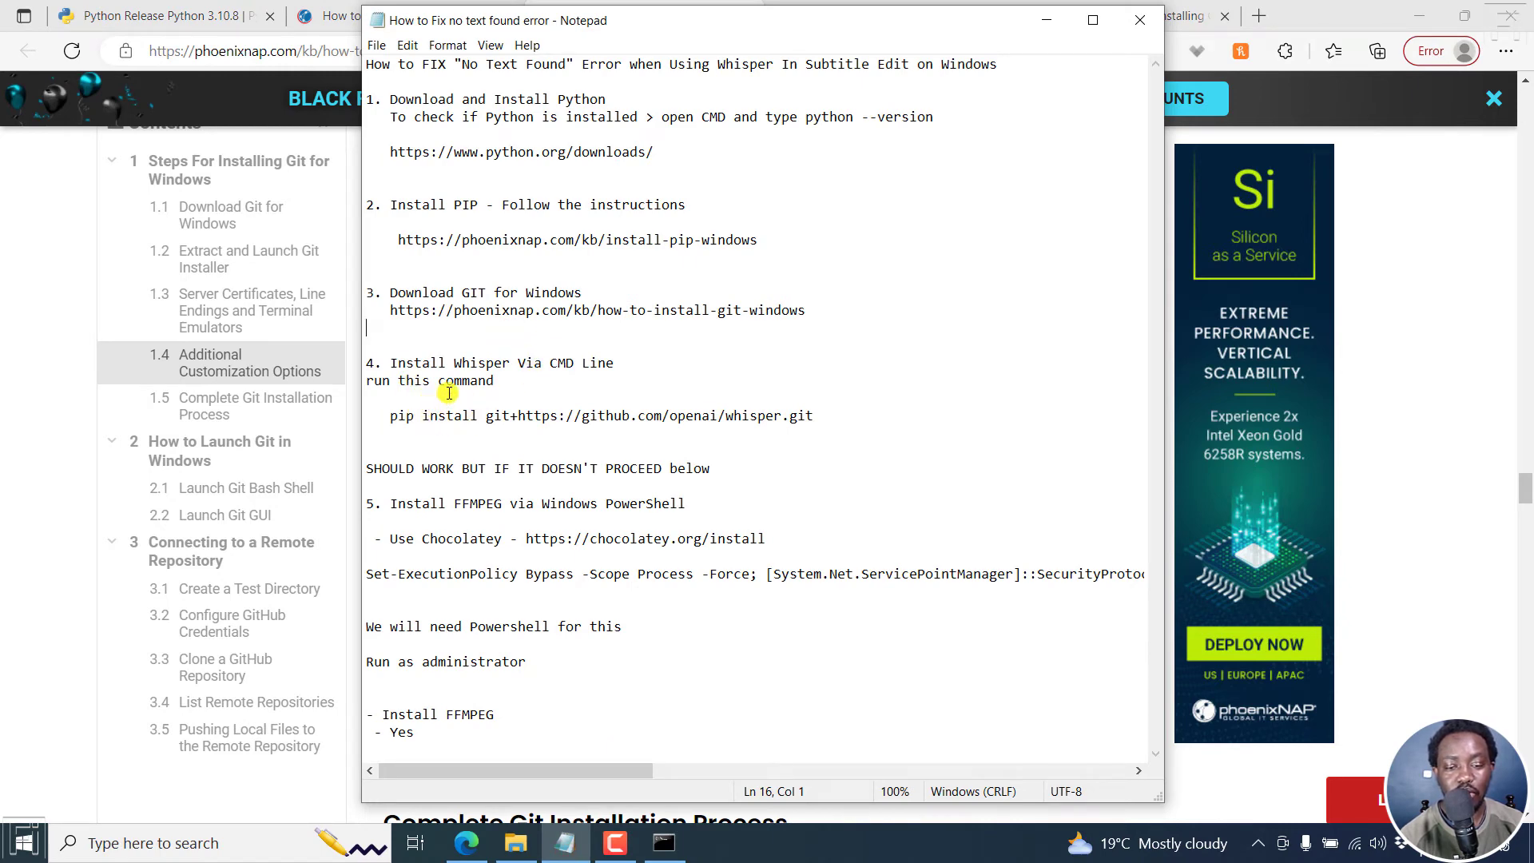
{"action": "left_click_drag", "start_coordinate": [550, 362], "coordinate": [654, 358]}
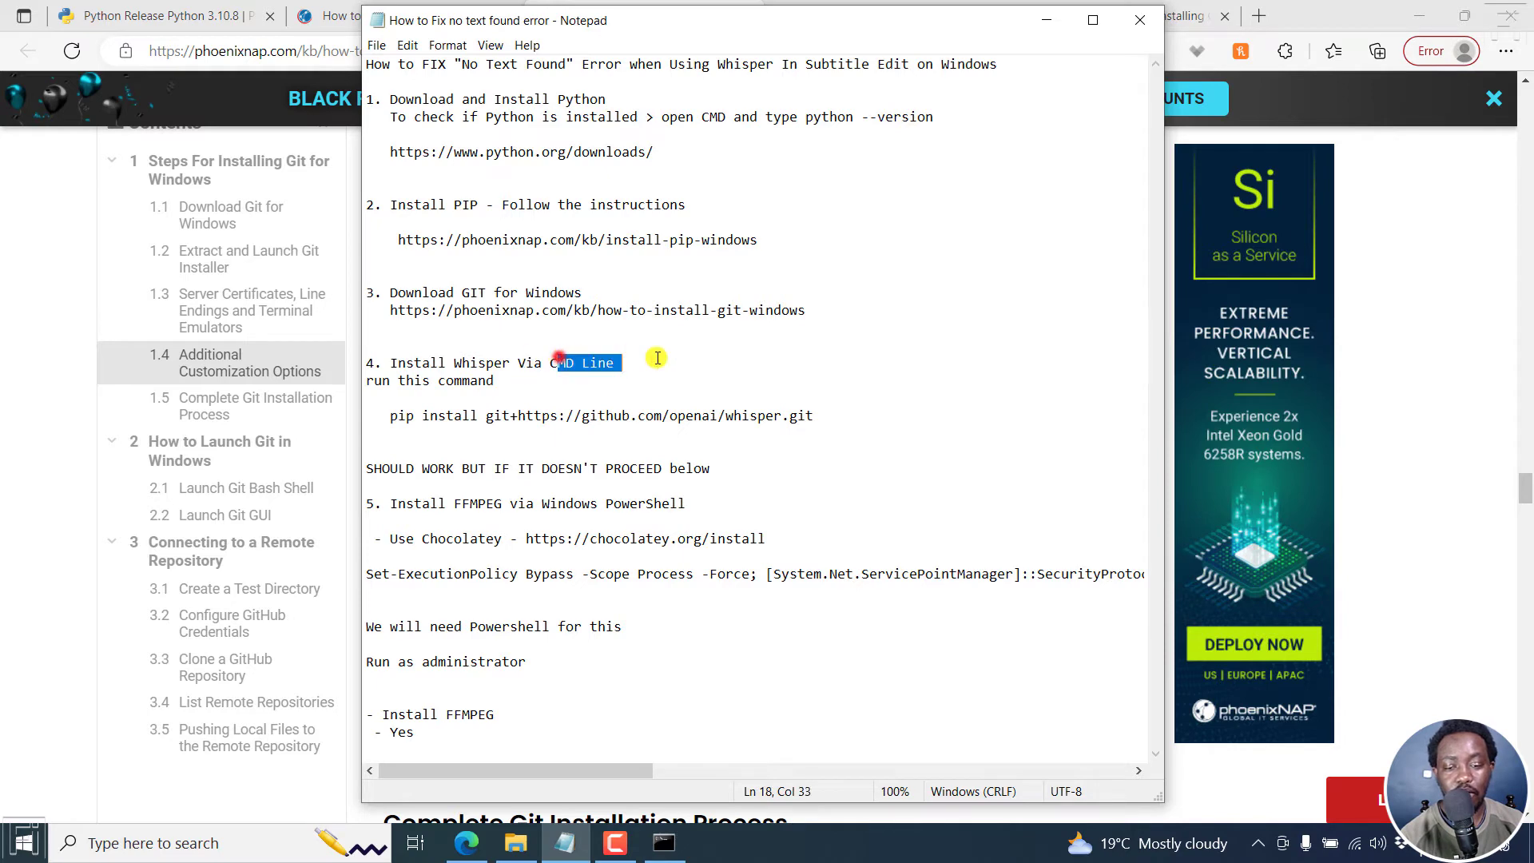
{"action": "left_click", "coordinate": [664, 843]}
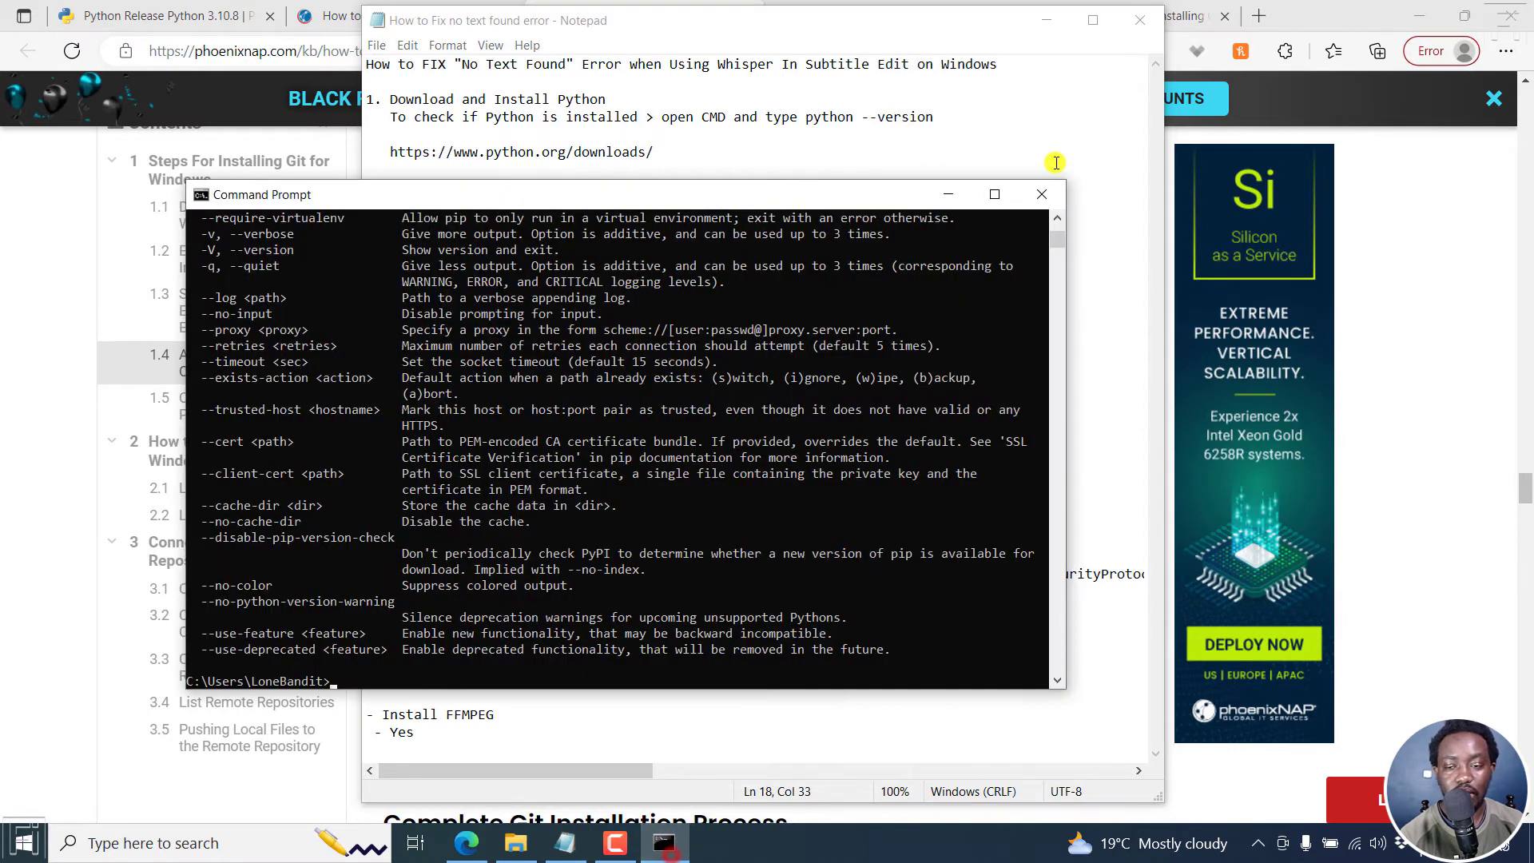
{"action": "left_click", "coordinate": [1040, 192]}
Launch a fresh Command Prompt from Start search and move it clear of the notes
{"action": "left_click", "coordinate": [200, 843]}
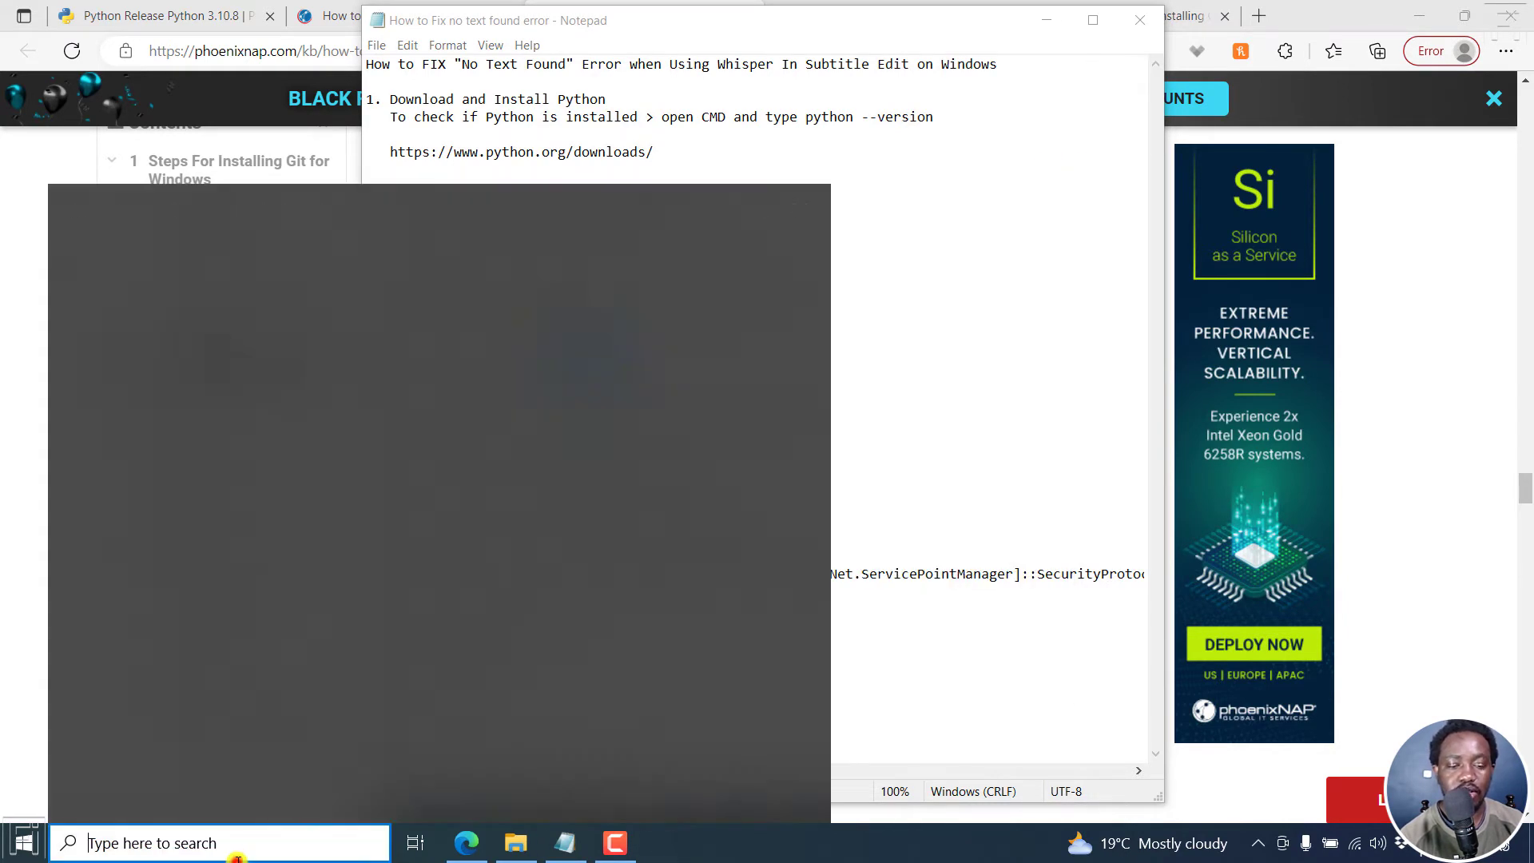
{"action": "left_click", "coordinate": [203, 311]}
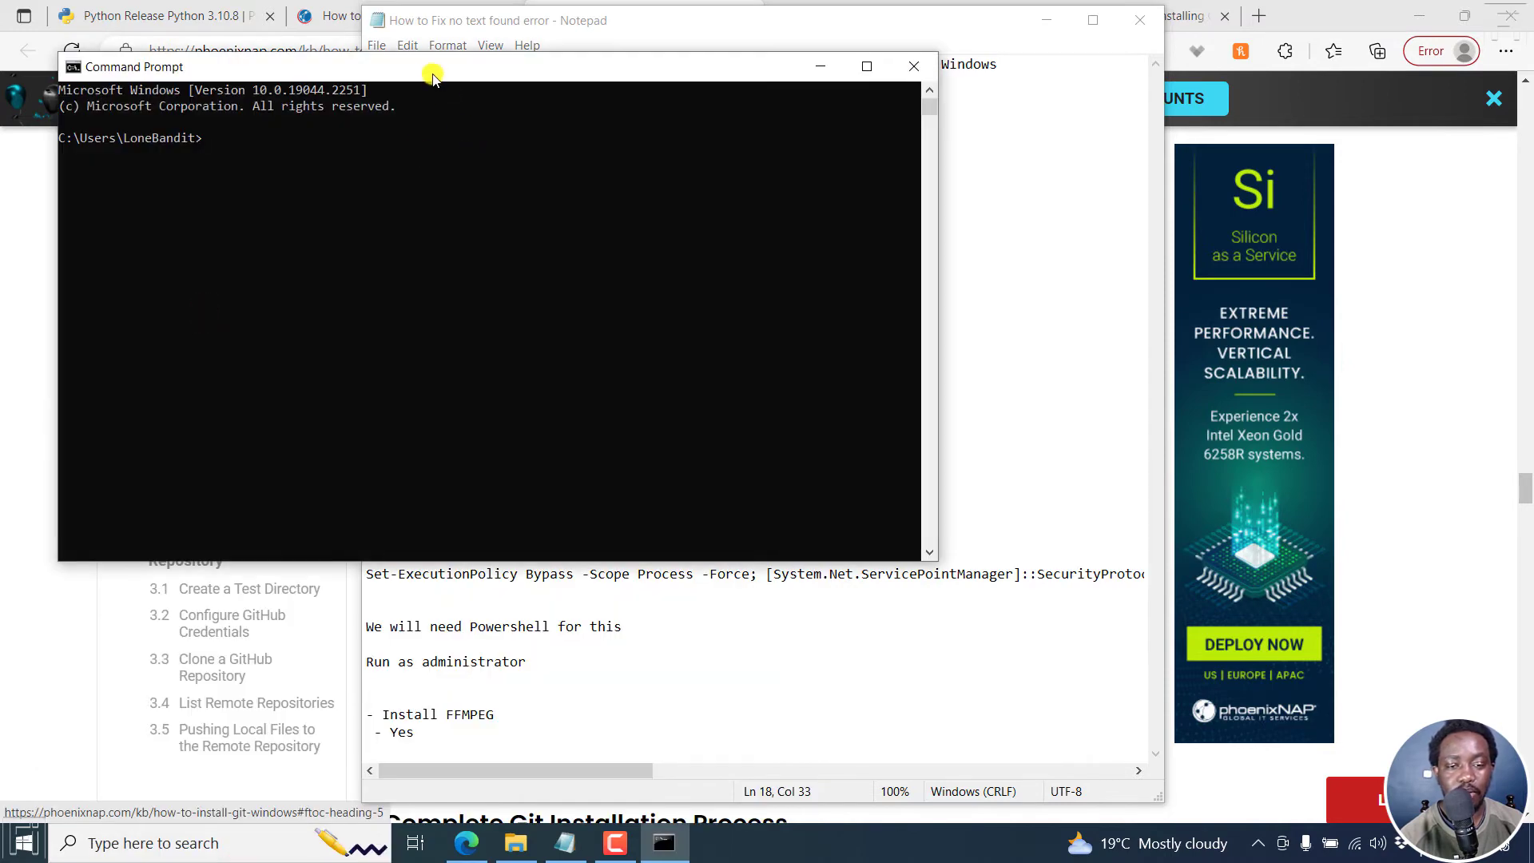
{"action": "left_click_drag", "start_coordinate": [431, 74], "coordinate": [1153, 361]}
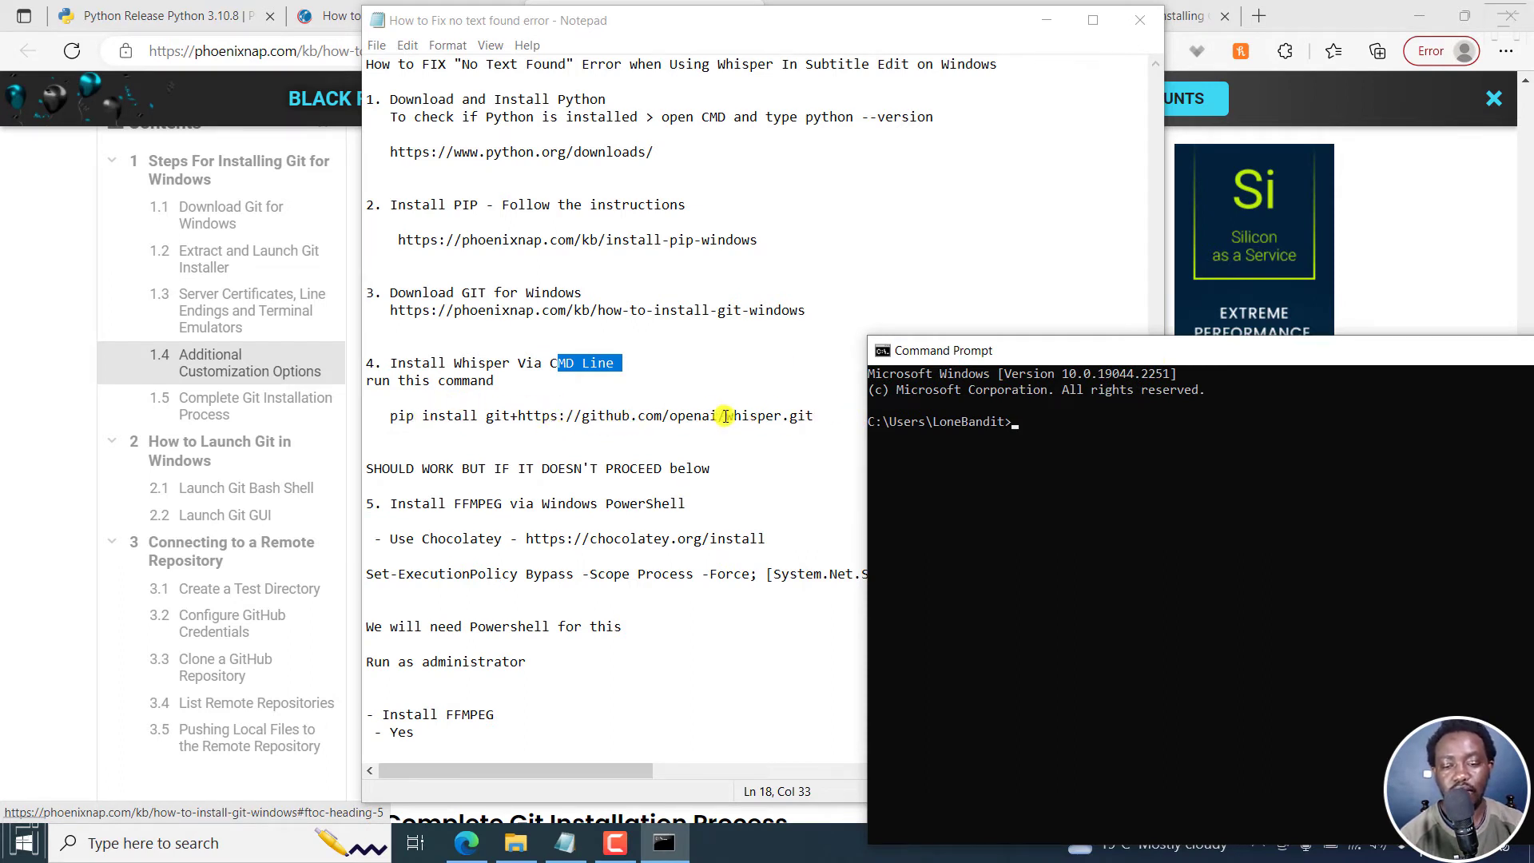
{"action": "left_click_drag", "start_coordinate": [1031, 361], "coordinate": [887, 327]}
Copy the pip install whisper command from the openai/whisper GitHub README
{"action": "left_click", "coordinate": [1304, 8]}
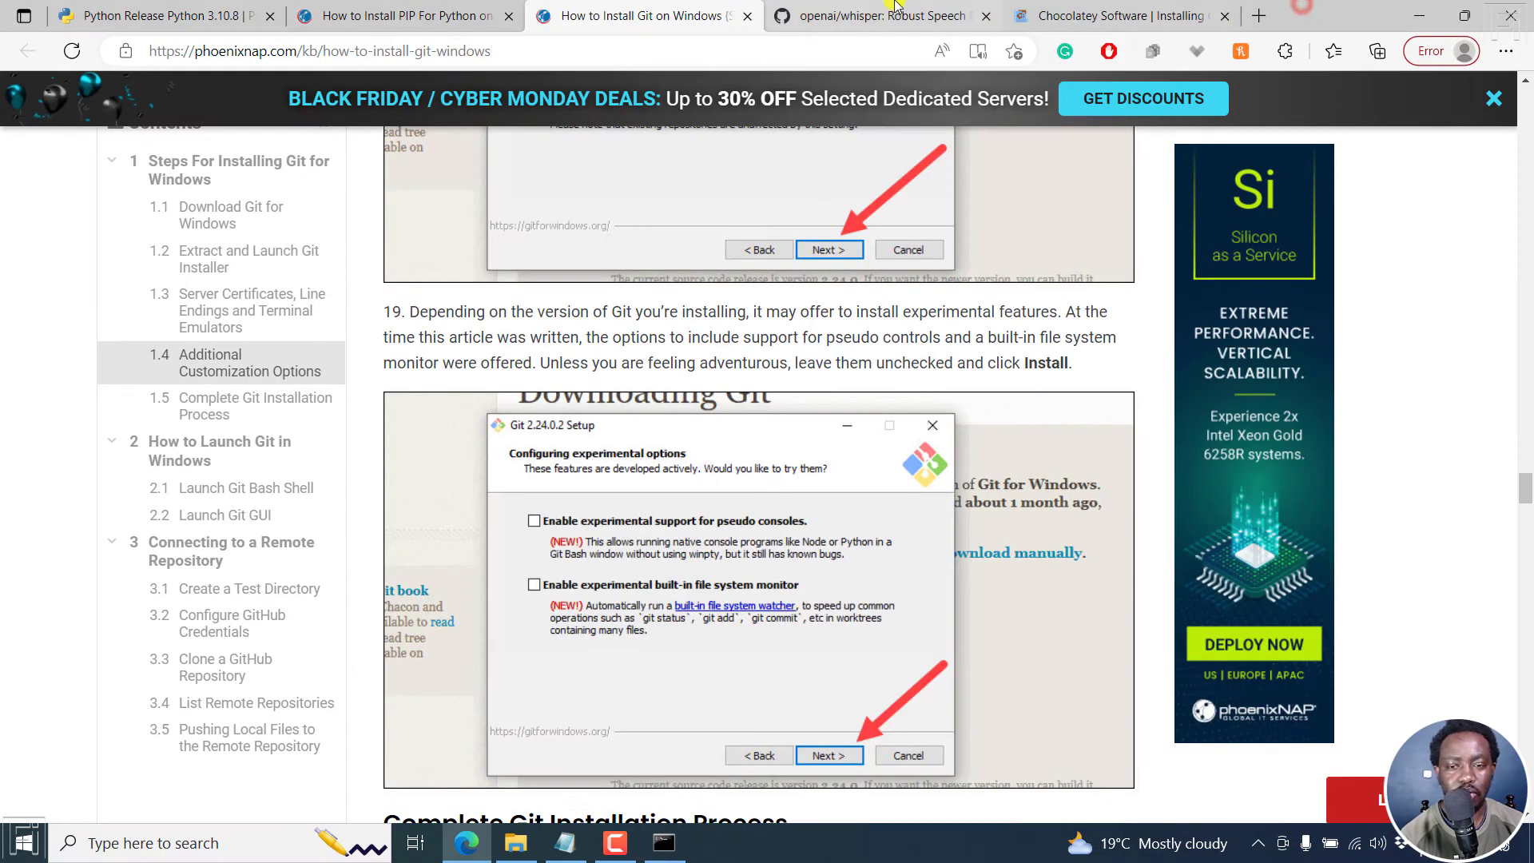
{"action": "left_click", "coordinate": [866, 8]}
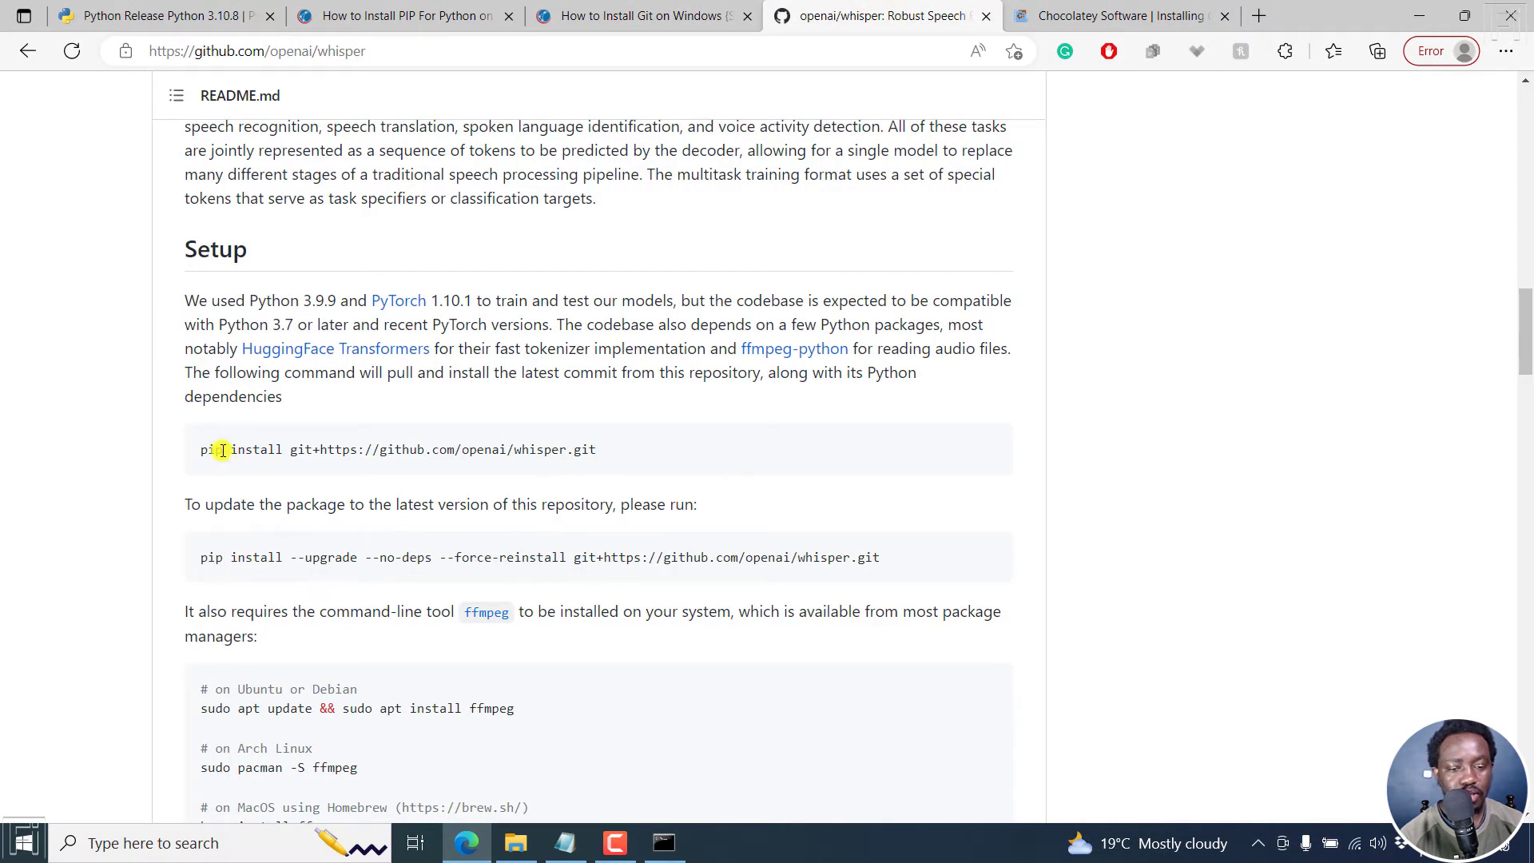
{"action": "left_click_drag", "start_coordinate": [199, 452], "coordinate": [661, 466]}
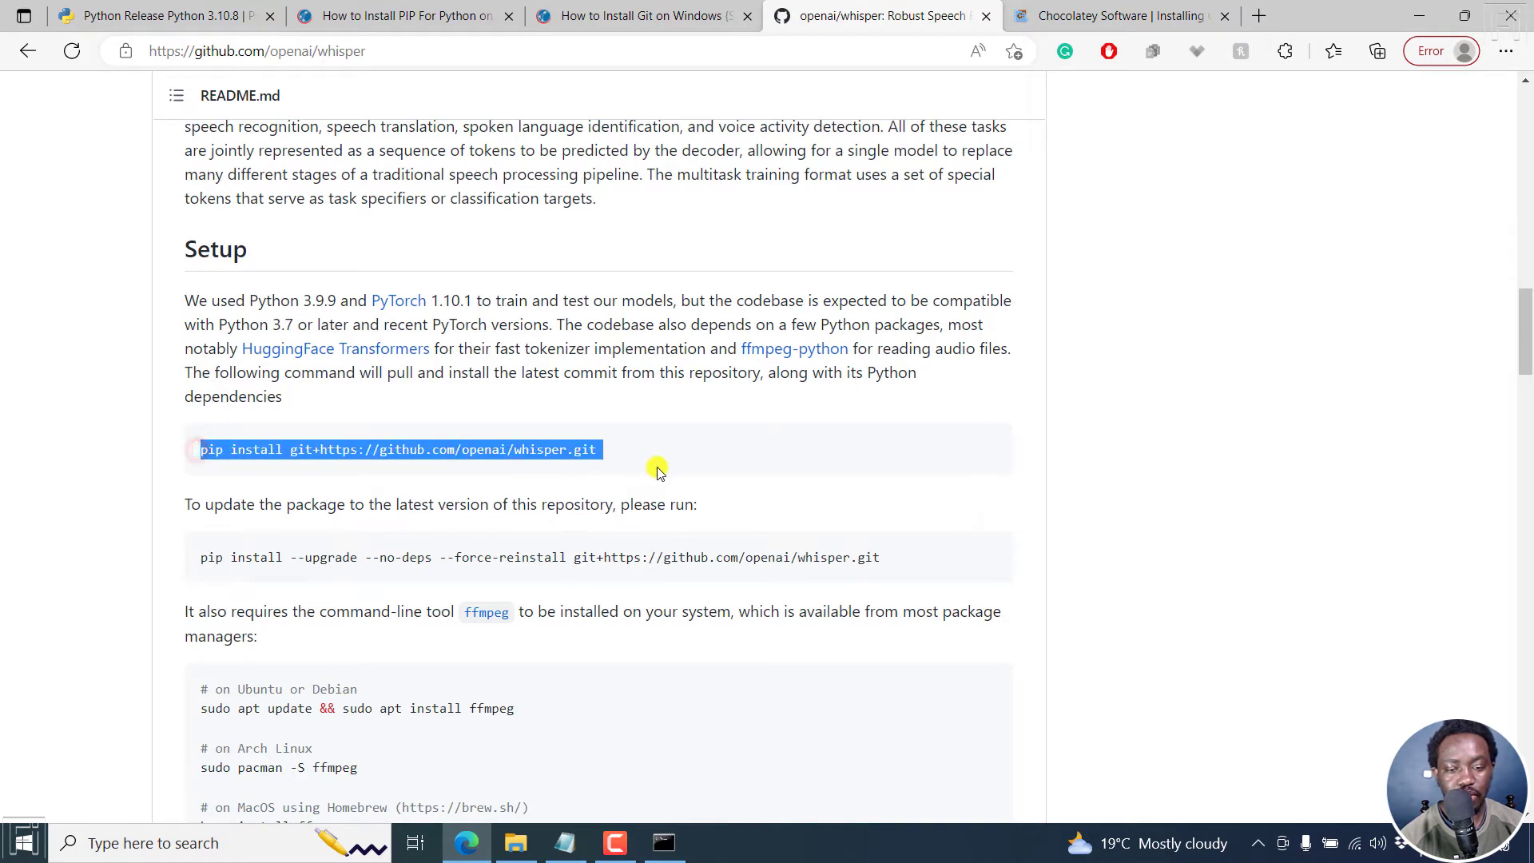
{"action": "left_click", "coordinate": [974, 451]}
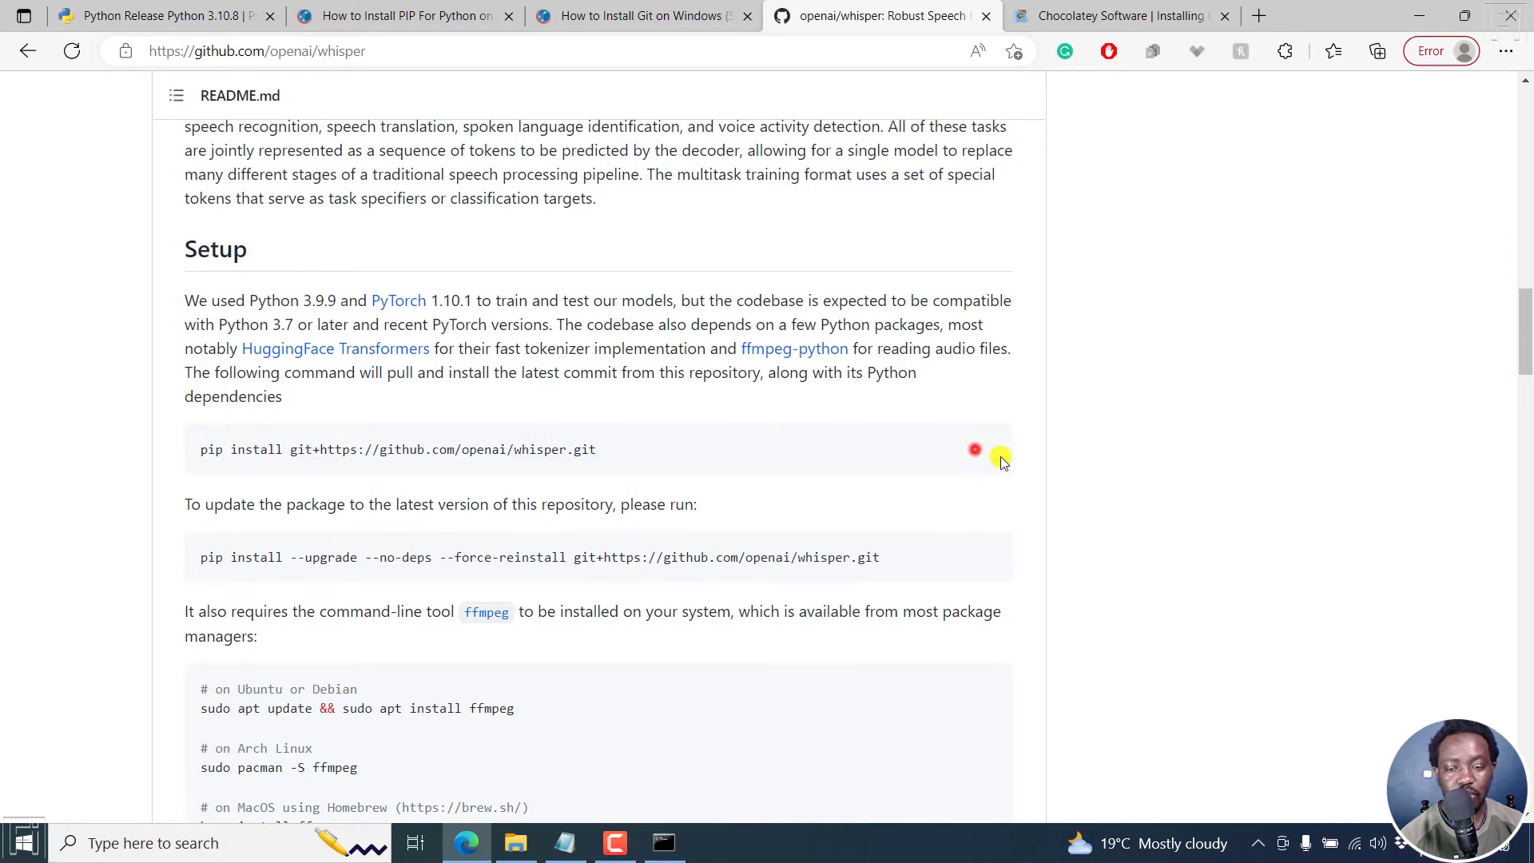
{"action": "left_click", "coordinate": [983, 453]}
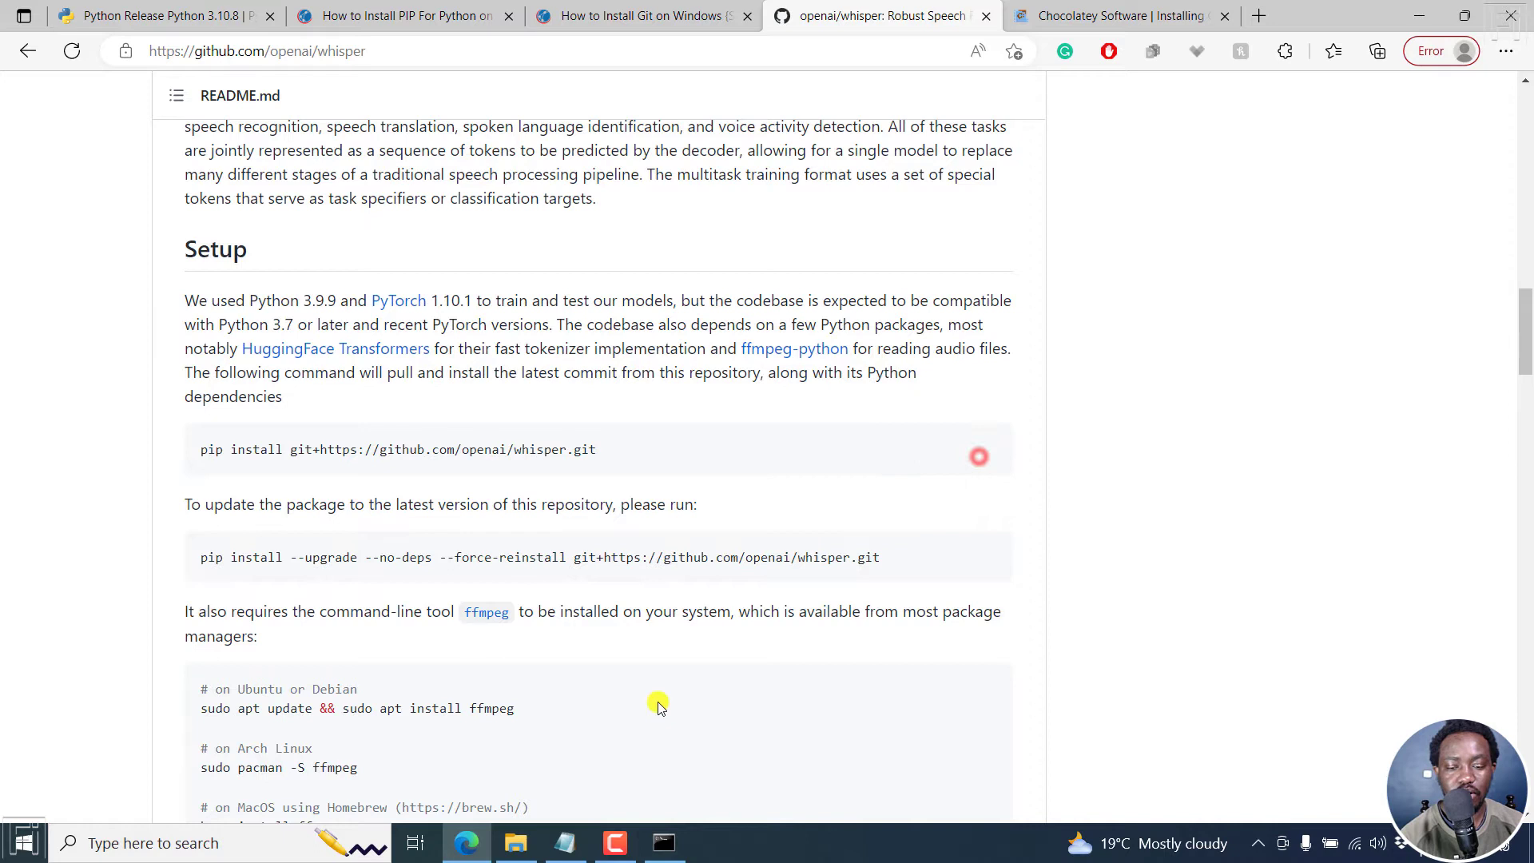
Paste the pip install command into Command Prompt, erase it again, and reposition the window
{"action": "left_click", "coordinate": [664, 843]}
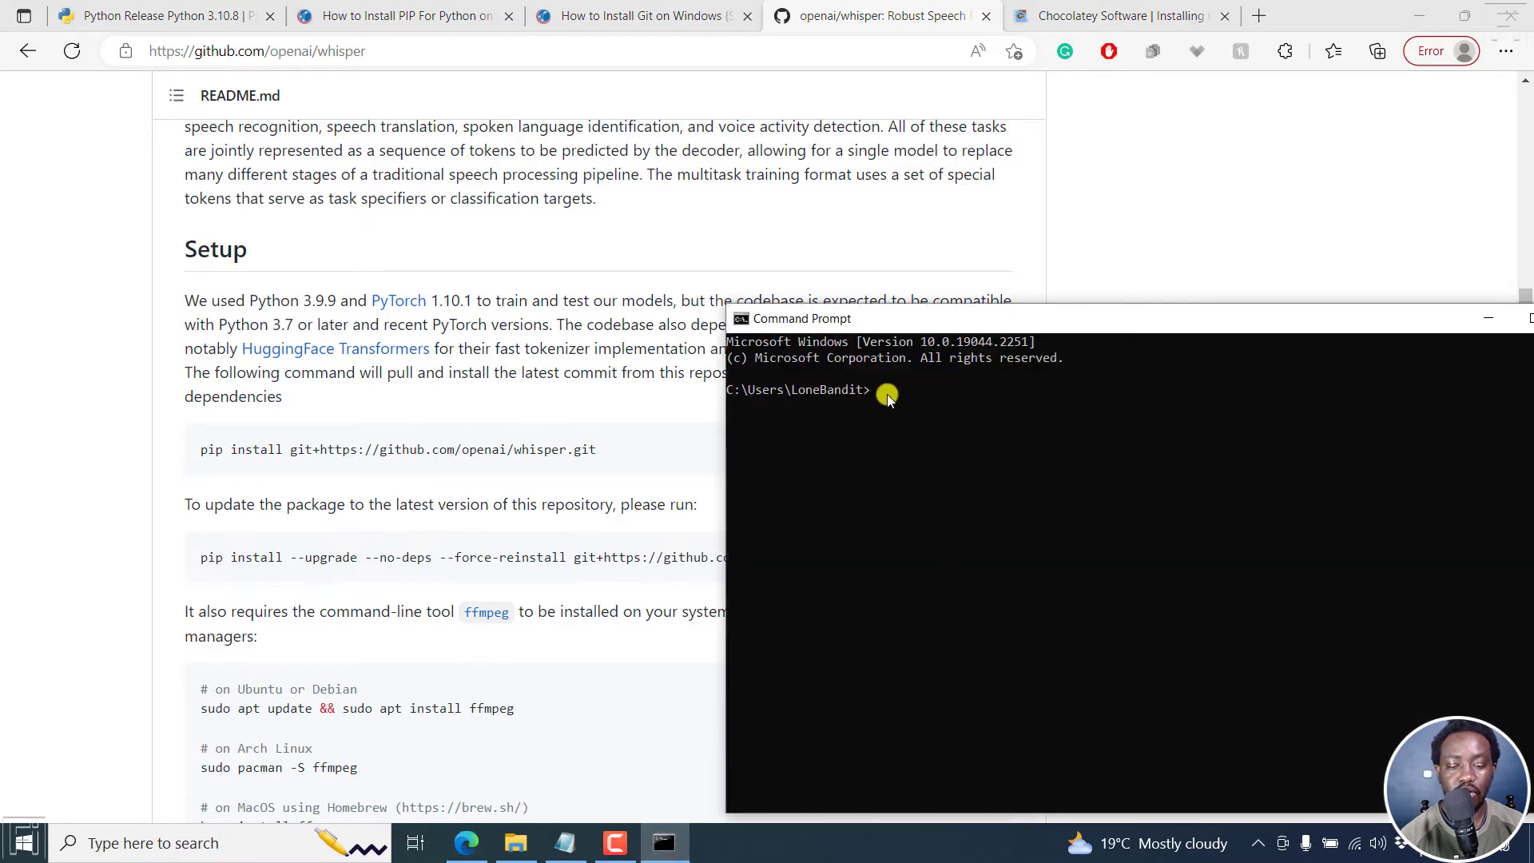
{"action": "key", "text": "ctrl+v"}
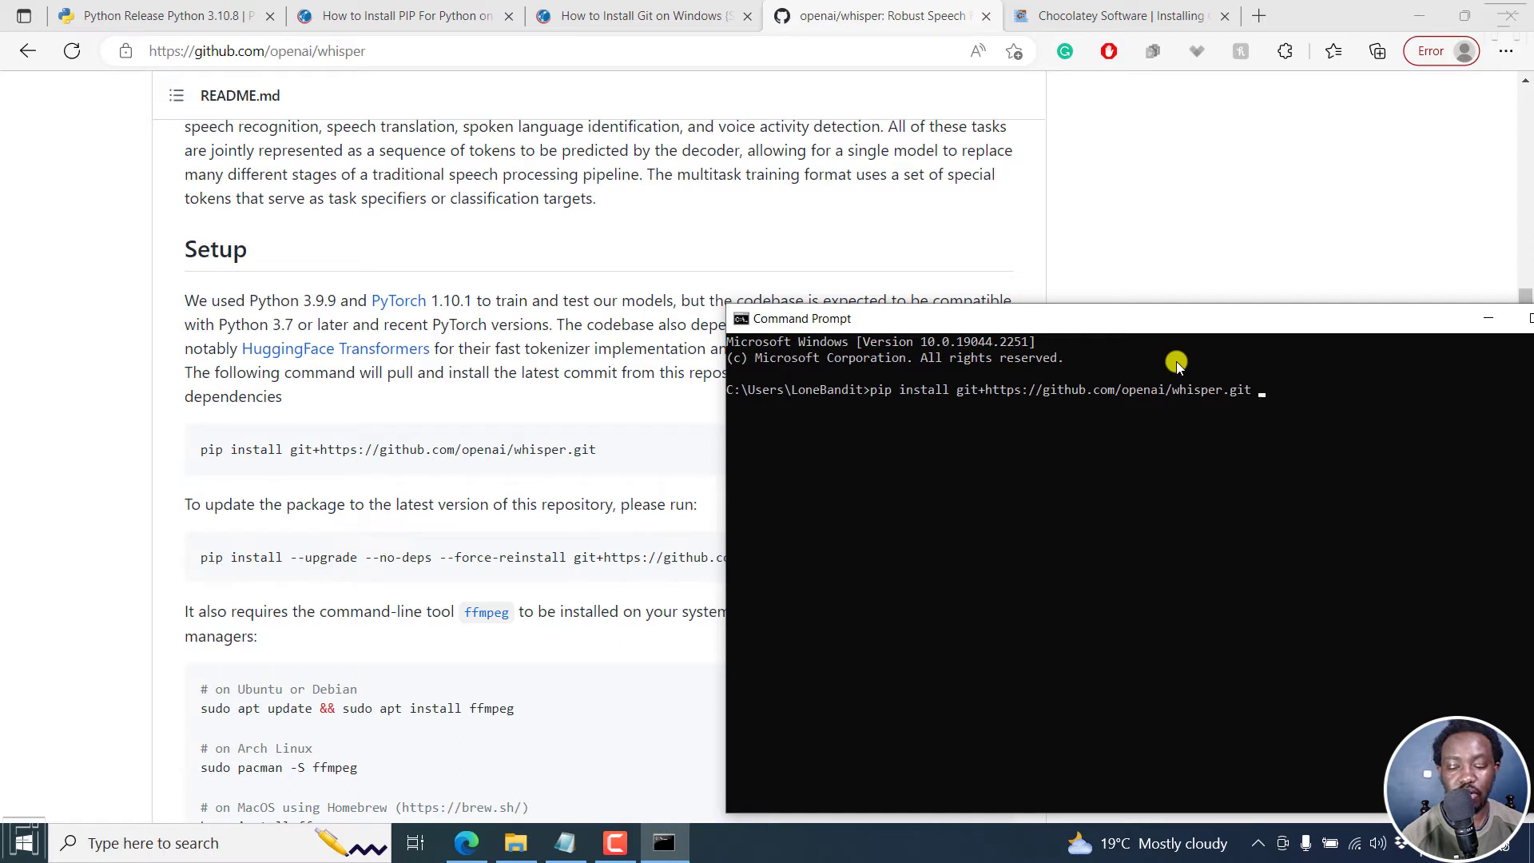
{"action": "key", "text": "ctrl+z"}
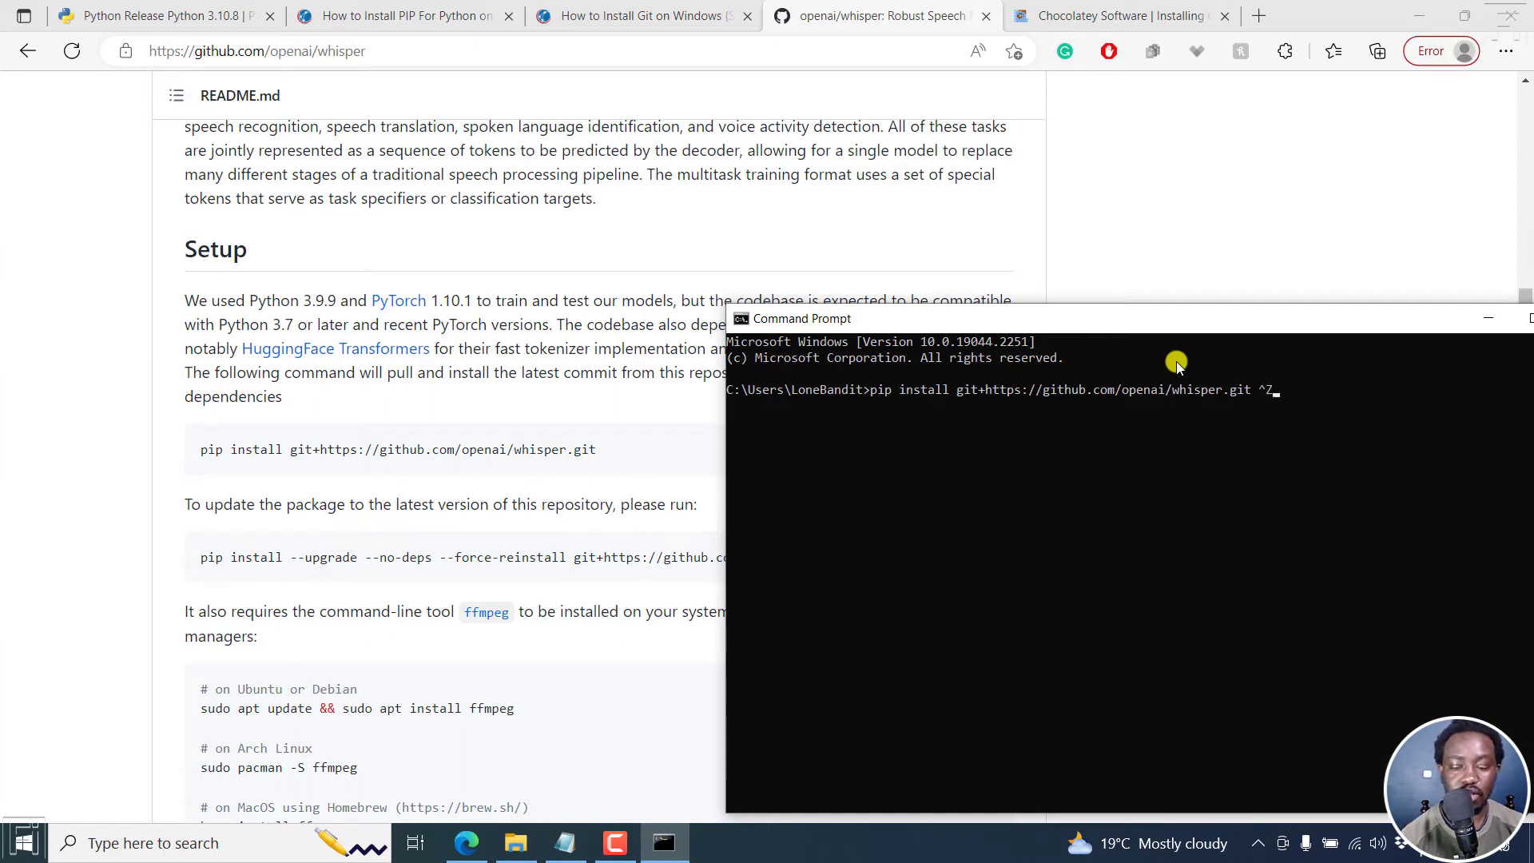
{"action": "key", "text": "BackSpace"}
{"action": "key", "text": "BackSpace"}
{"action": "key", "text": "BackSpace"}
{"action": "key", "text": "BackSpace"}
{"action": "key", "text": "BackSpace"}
{"action": "key", "text": "BackSpace"}
{"action": "key", "text": "BackSpace"}
{"action": "key", "text": "BackSpace"}
{"action": "key", "text": "BackSpace"}
{"action": "key", "text": "BackSpace"}
{"action": "key", "text": "BackSpace"}
{"action": "key", "text": "BackSpace"}
{"action": "key", "text": "BackSpace"}
{"action": "key", "text": "BackSpace"}
{"action": "key", "text": "BackSpace"}
{"action": "key", "text": "BackSpace"}
{"action": "key", "text": "BackSpace"}
{"action": "key", "text": "BackSpace"}
{"action": "key", "text": "BackSpace"}
{"action": "key", "text": "BackSpace"}
{"action": "key", "text": "BackSpace"}
{"action": "key", "text": "BackSpace"}
{"action": "key", "text": "BackSpace"}
{"action": "key", "text": "BackSpace"}
{"action": "key", "text": "BackSpace"}
{"action": "key", "text": "BackSpace"}
{"action": "key", "text": "BackSpace"}
{"action": "key", "text": "BackSpace"}
{"action": "key", "text": "BackSpace"}
{"action": "key", "text": "BackSpace"}
{"action": "key", "text": "BackSpace"}
{"action": "key", "text": "BackSpace"}
{"action": "key", "text": "BackSpace"}
{"action": "key", "text": "BackSpace"}
{"action": "key", "text": "BackSpace"}
{"action": "key", "text": "BackSpace"}
{"action": "key", "text": "BackSpace"}
{"action": "key", "text": "BackSpace"}
{"action": "key", "text": "BackSpace"}
{"action": "key", "text": "BackSpace"}
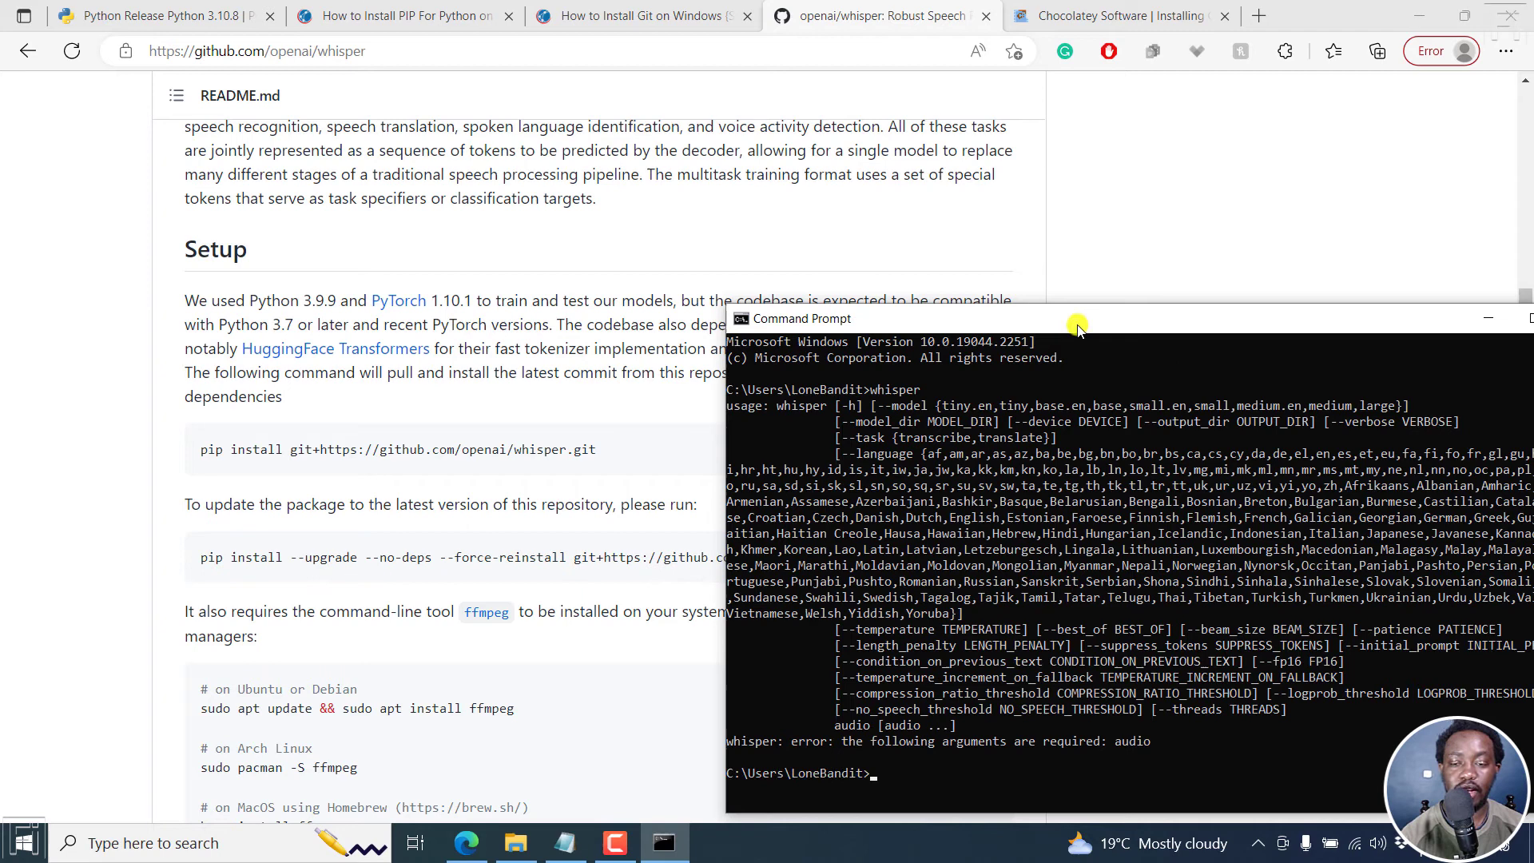
{"action": "left_click_drag", "start_coordinate": [1077, 326], "coordinate": [871, 190]}
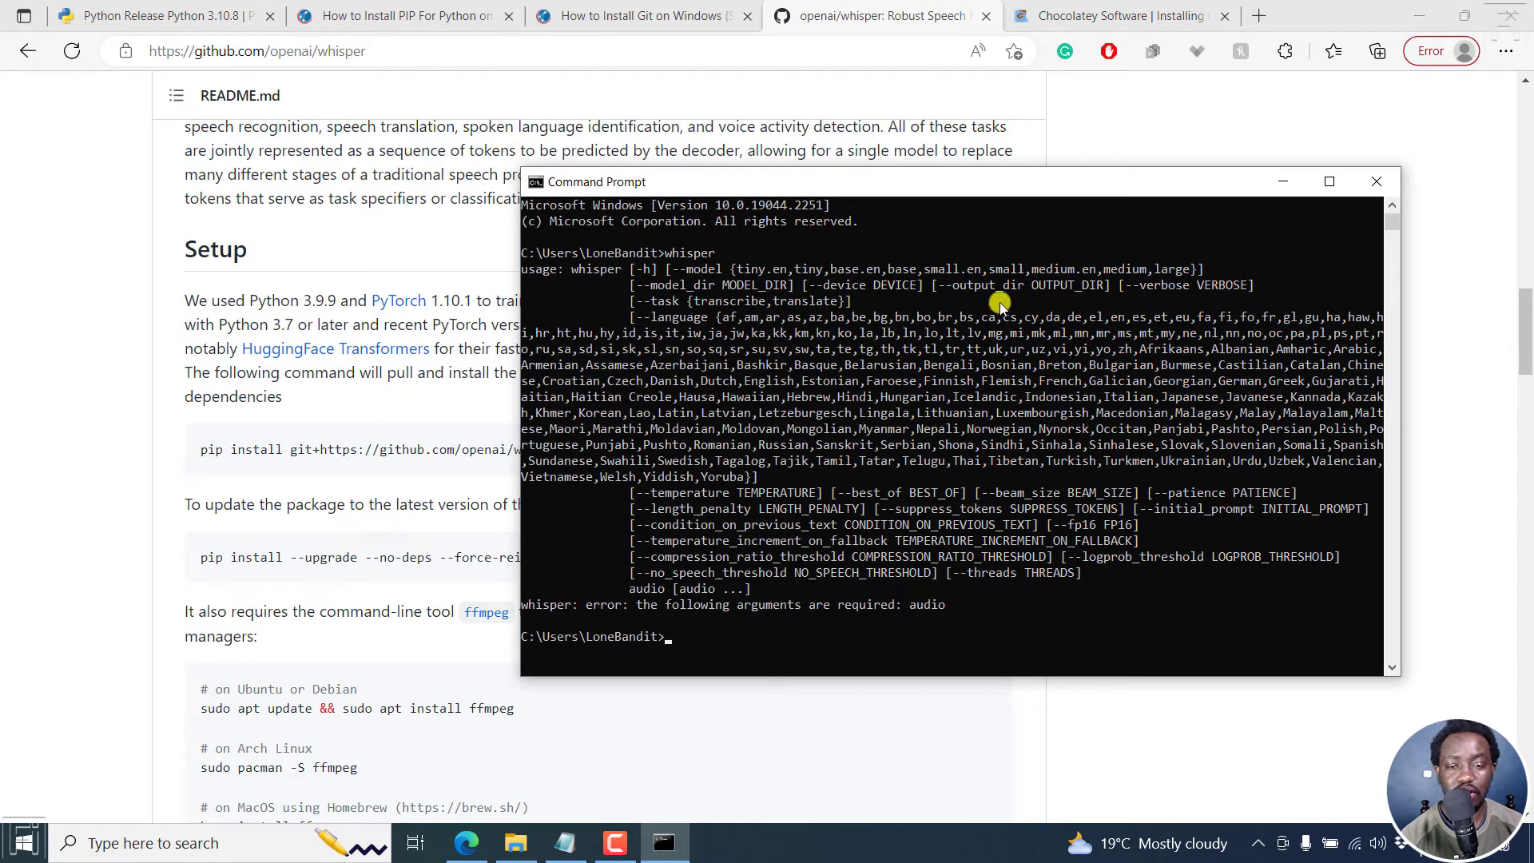
Look over the install notes and whisper README, then search Windows for Subtitle Edit
{"action": "left_click", "coordinate": [779, 40]}
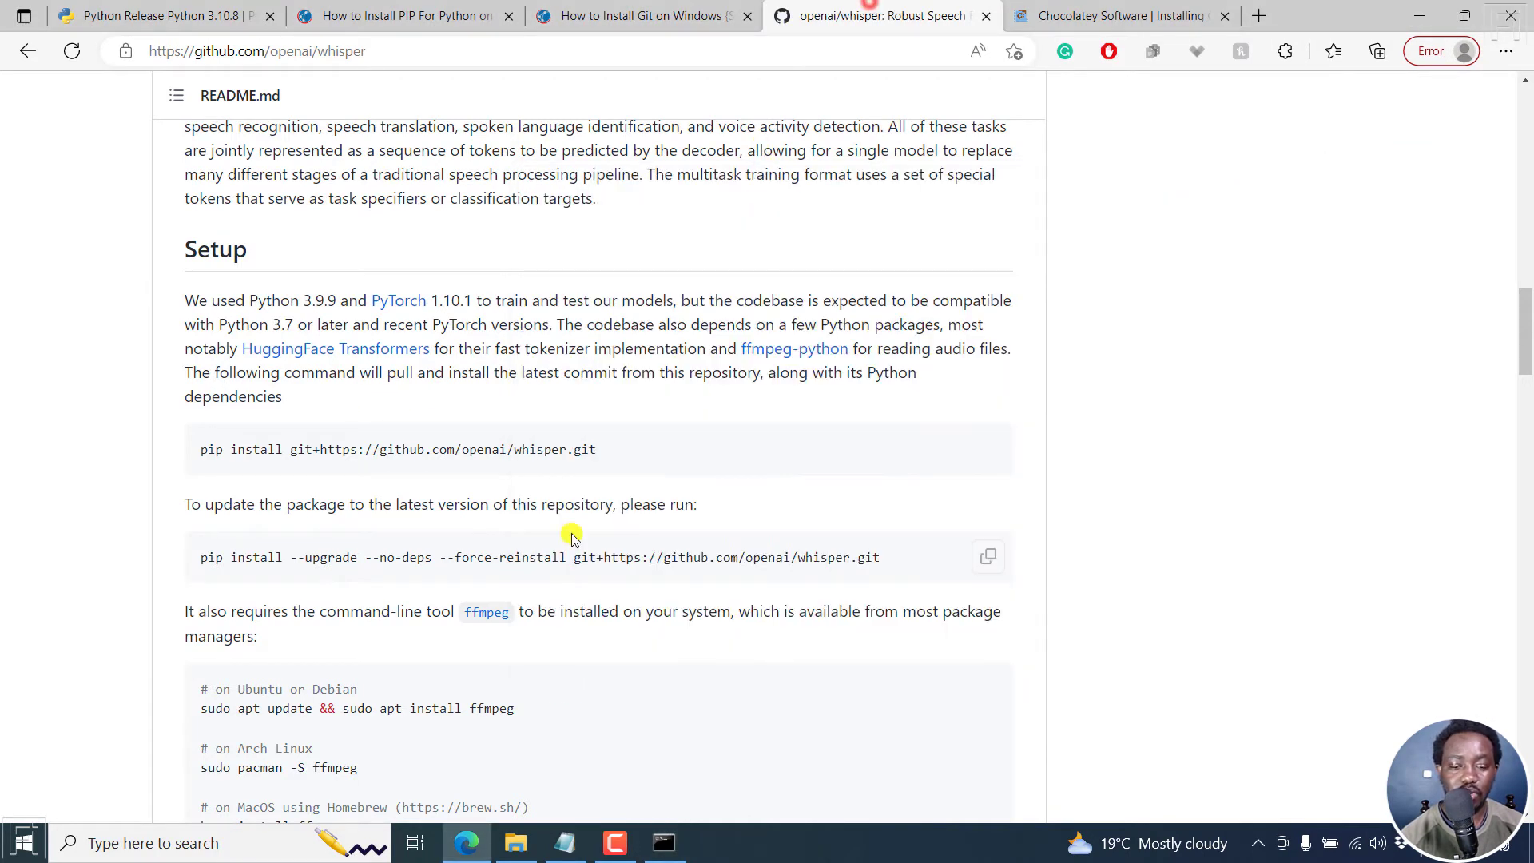
{"action": "left_click", "coordinate": [565, 842]}
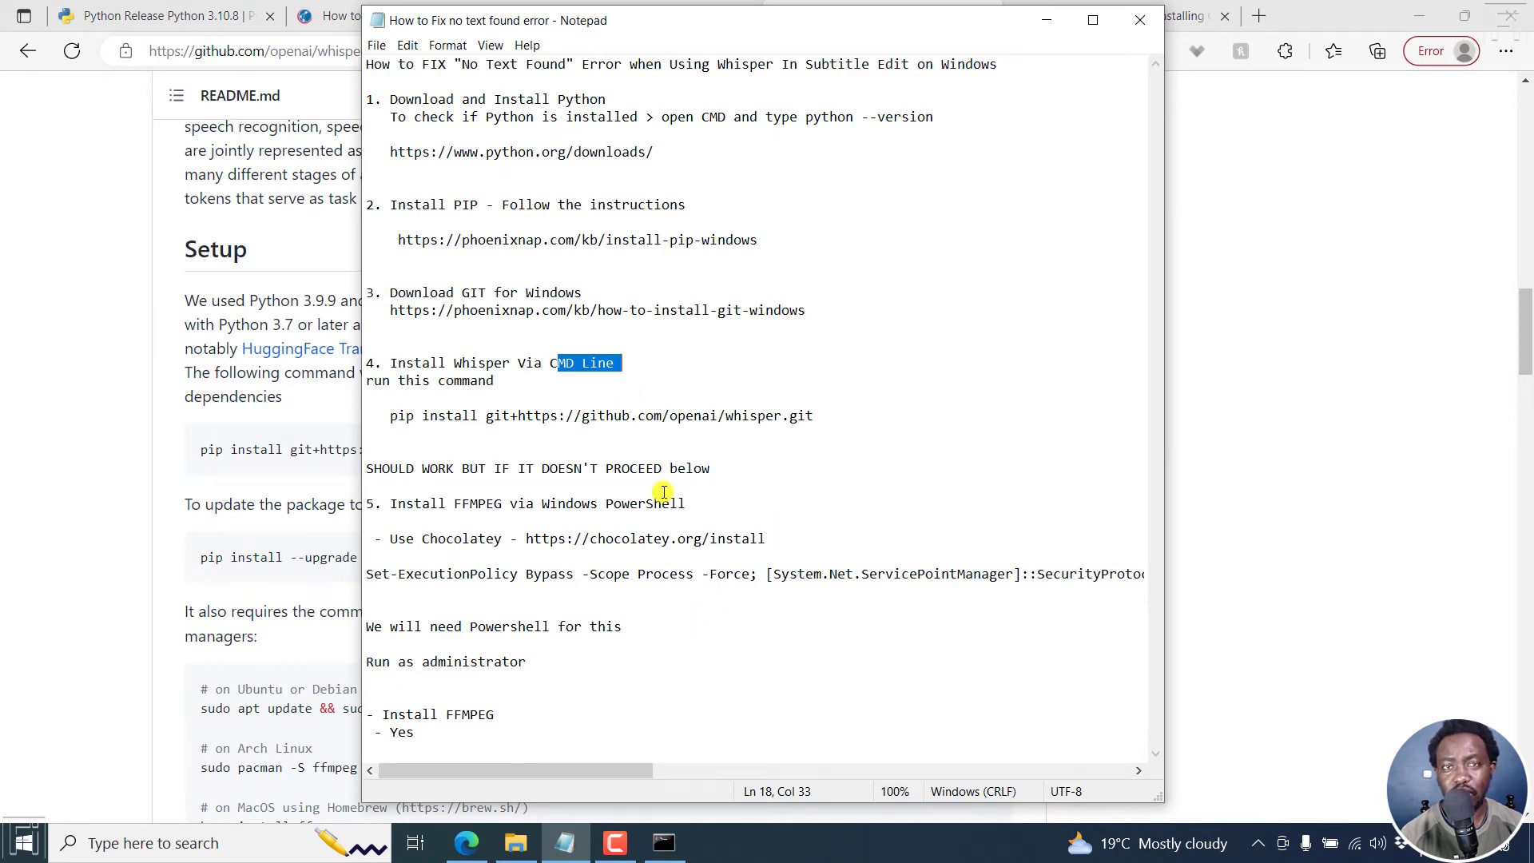
{"action": "left_click", "coordinate": [1292, 298]}
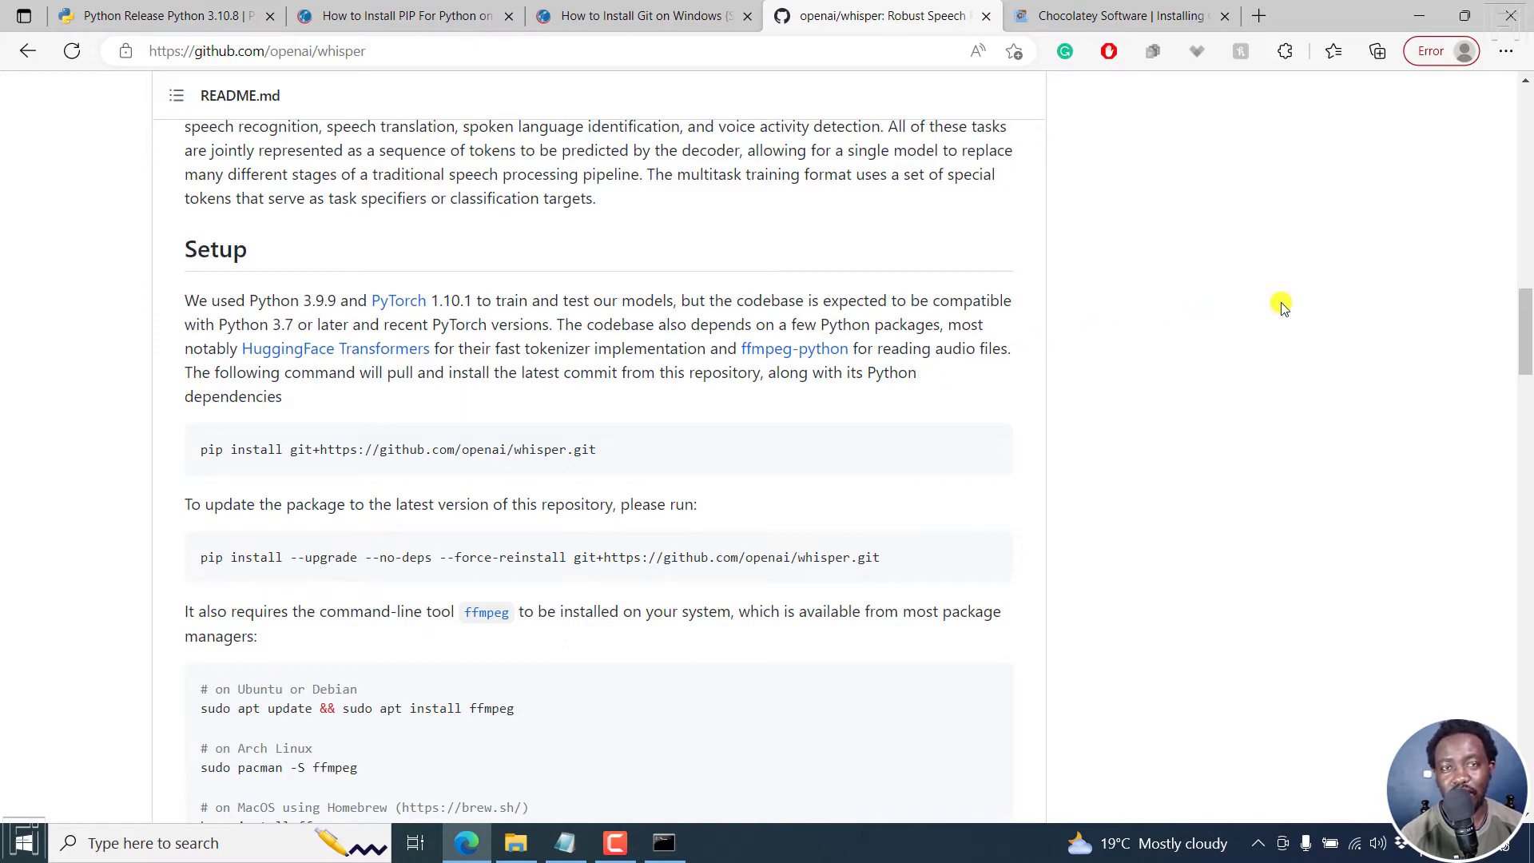
{"action": "left_click", "coordinate": [176, 852]}
Launch Subtitle Edit and load the Murf AI video into the player
{"action": "left_click", "coordinate": [169, 461]}
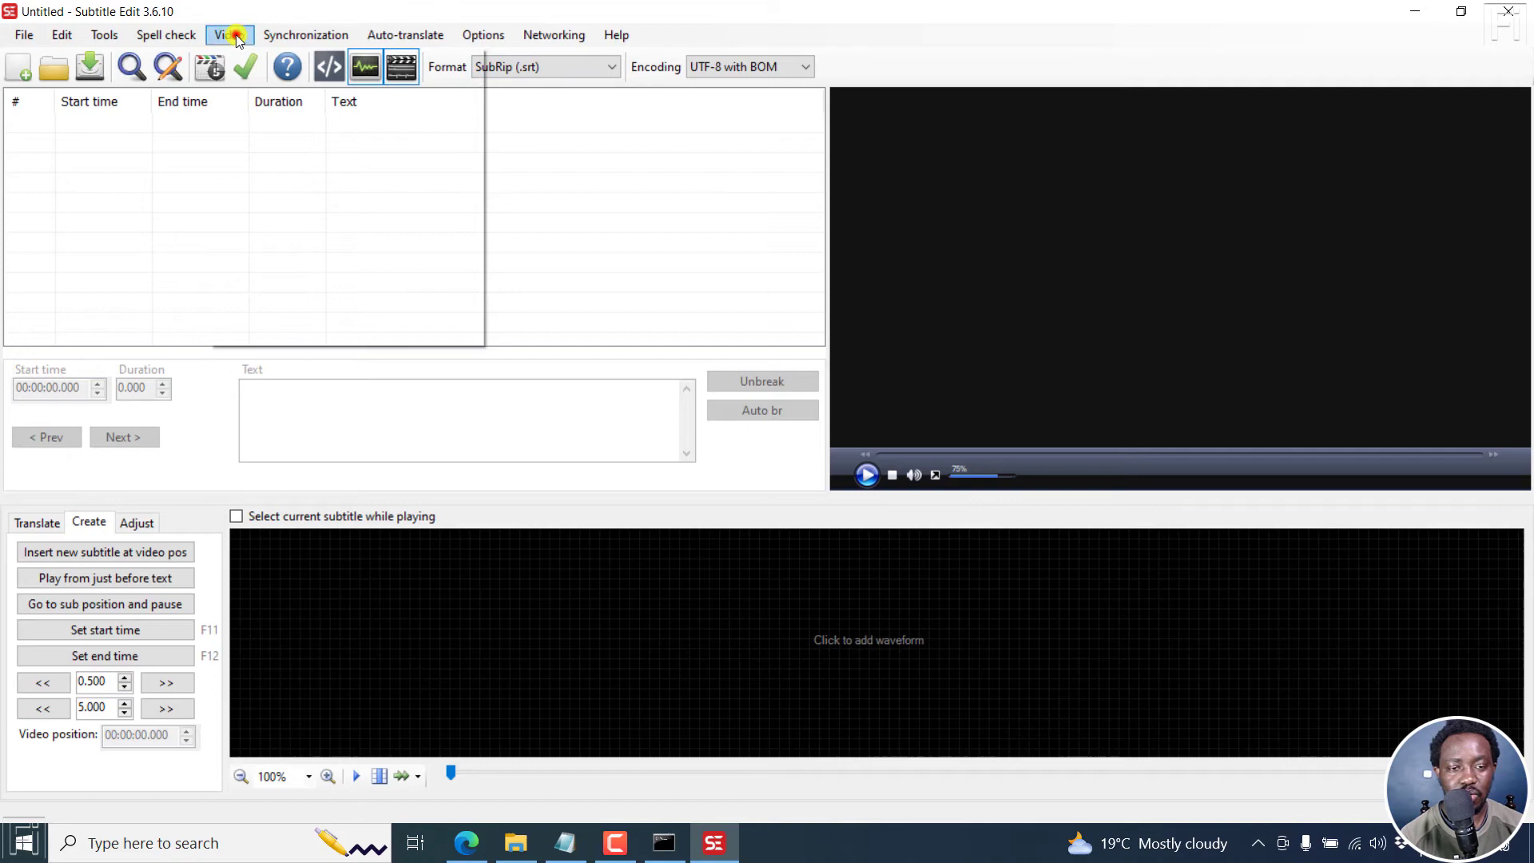
{"action": "left_click", "coordinate": [254, 56]}
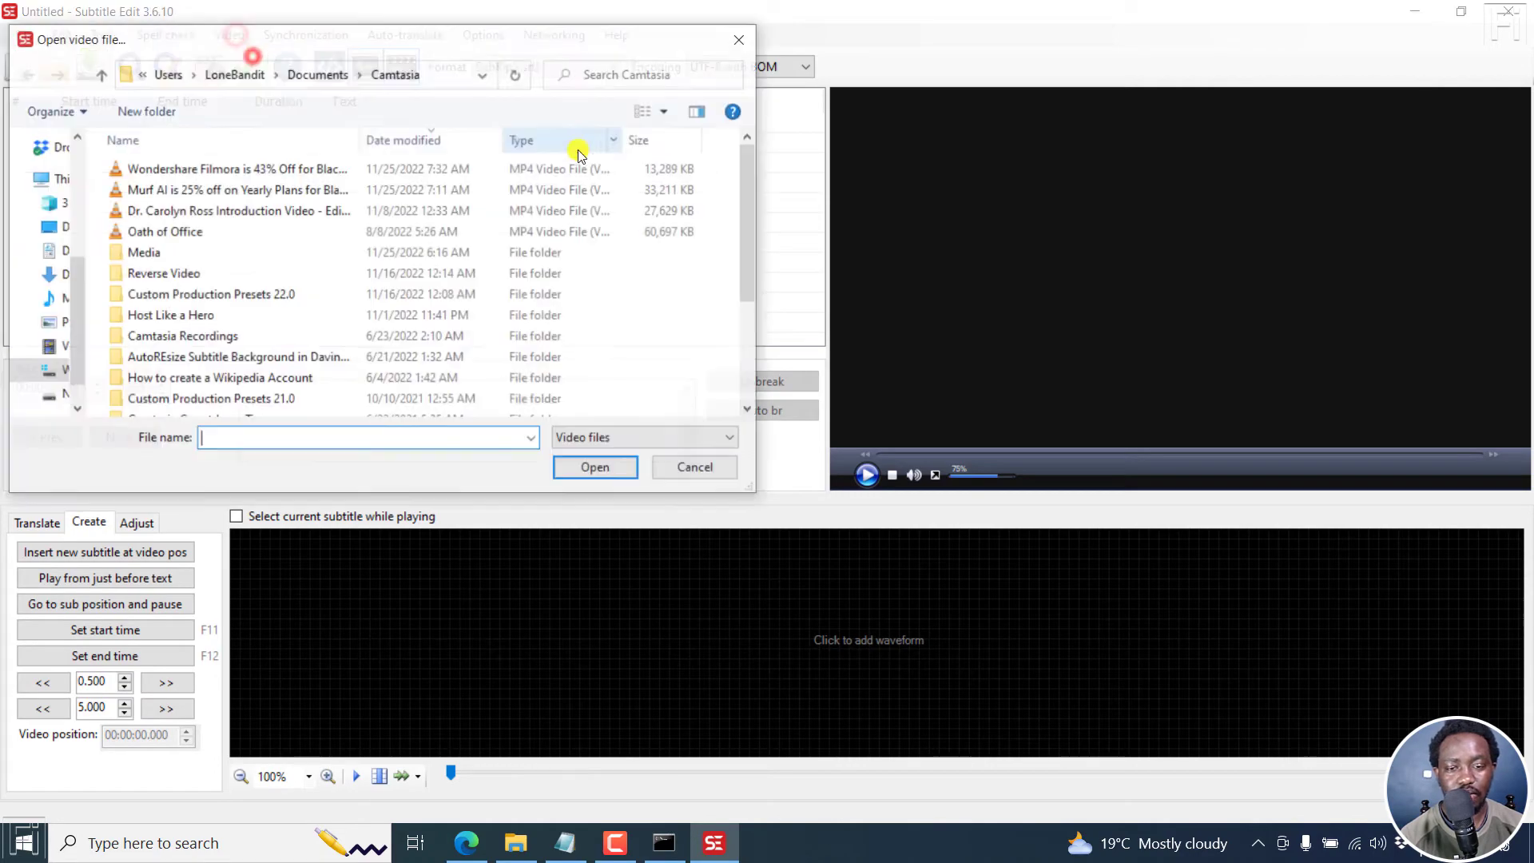
{"action": "left_click", "coordinate": [222, 194]}
{"action": "left_click", "coordinate": [596, 469]}
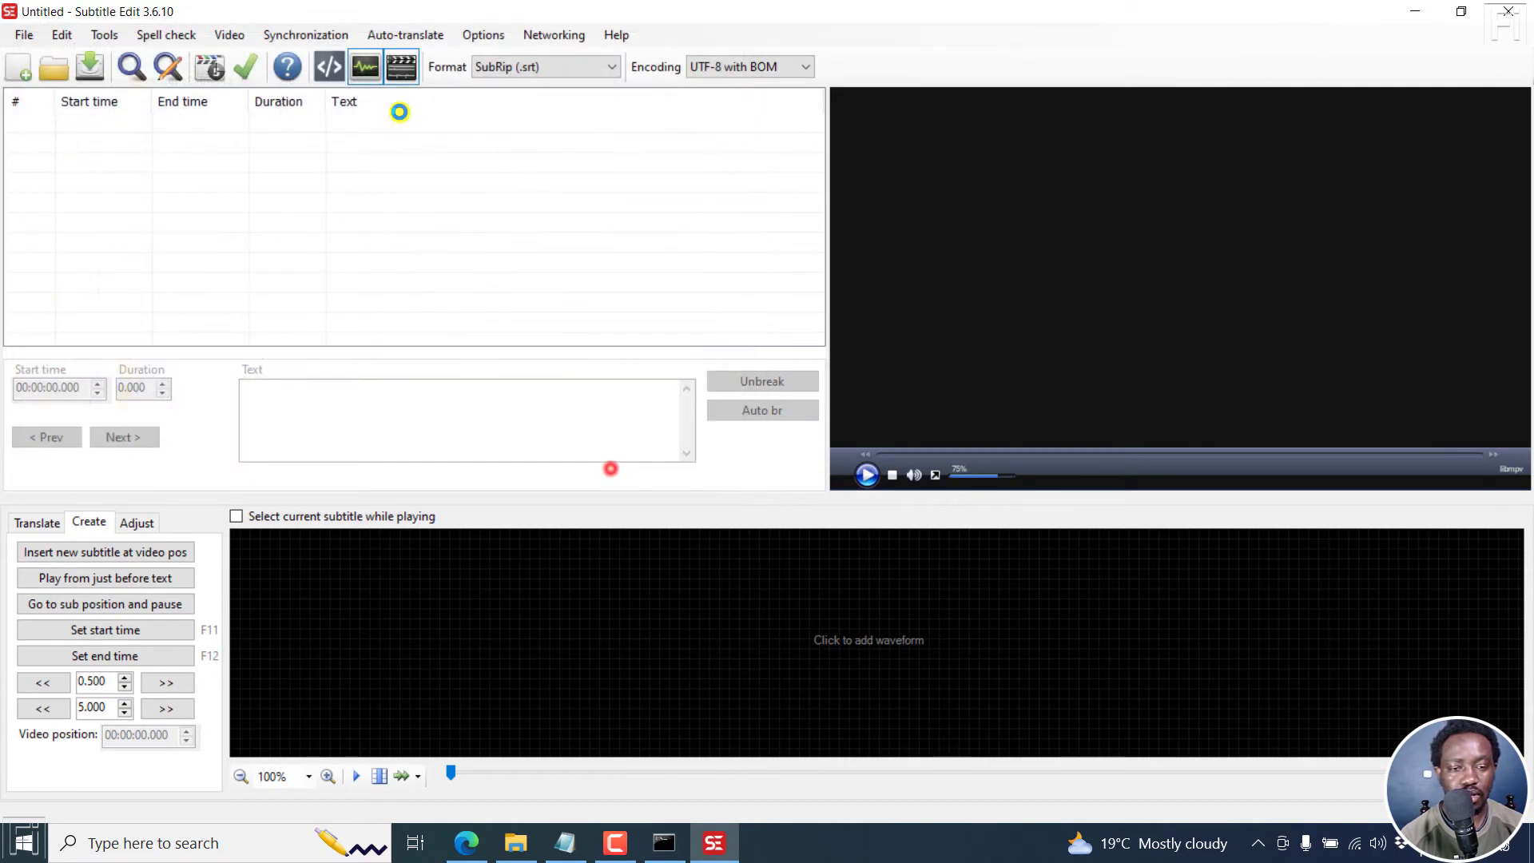
Generate subtitles with Video > Audio to text (Whisper), add the waveform, then minimize Subtitle Edit
{"action": "left_click", "coordinate": [217, 38]}
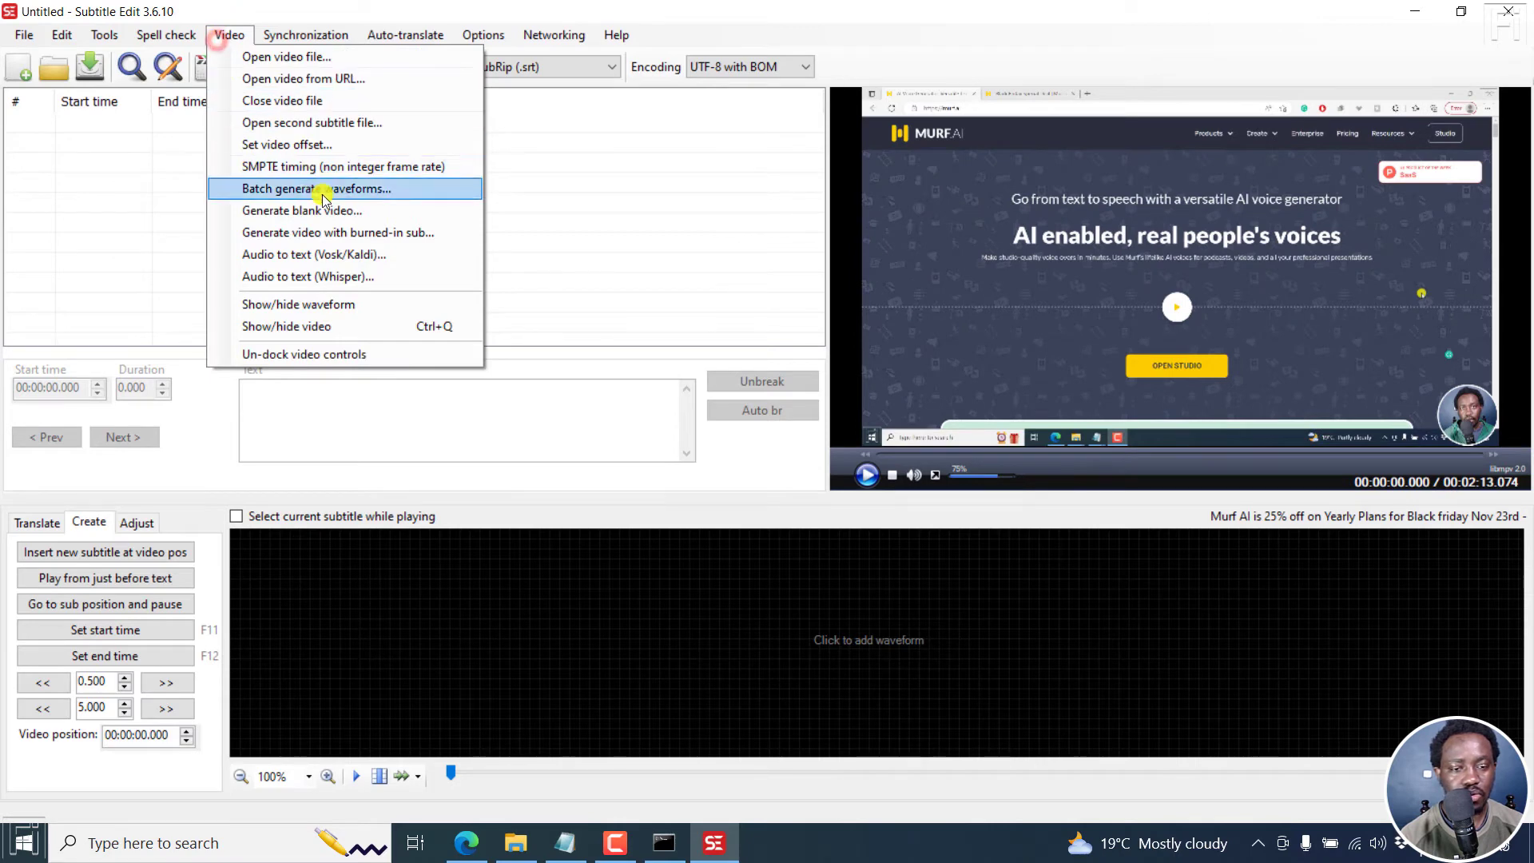
{"action": "left_click", "coordinate": [298, 277]}
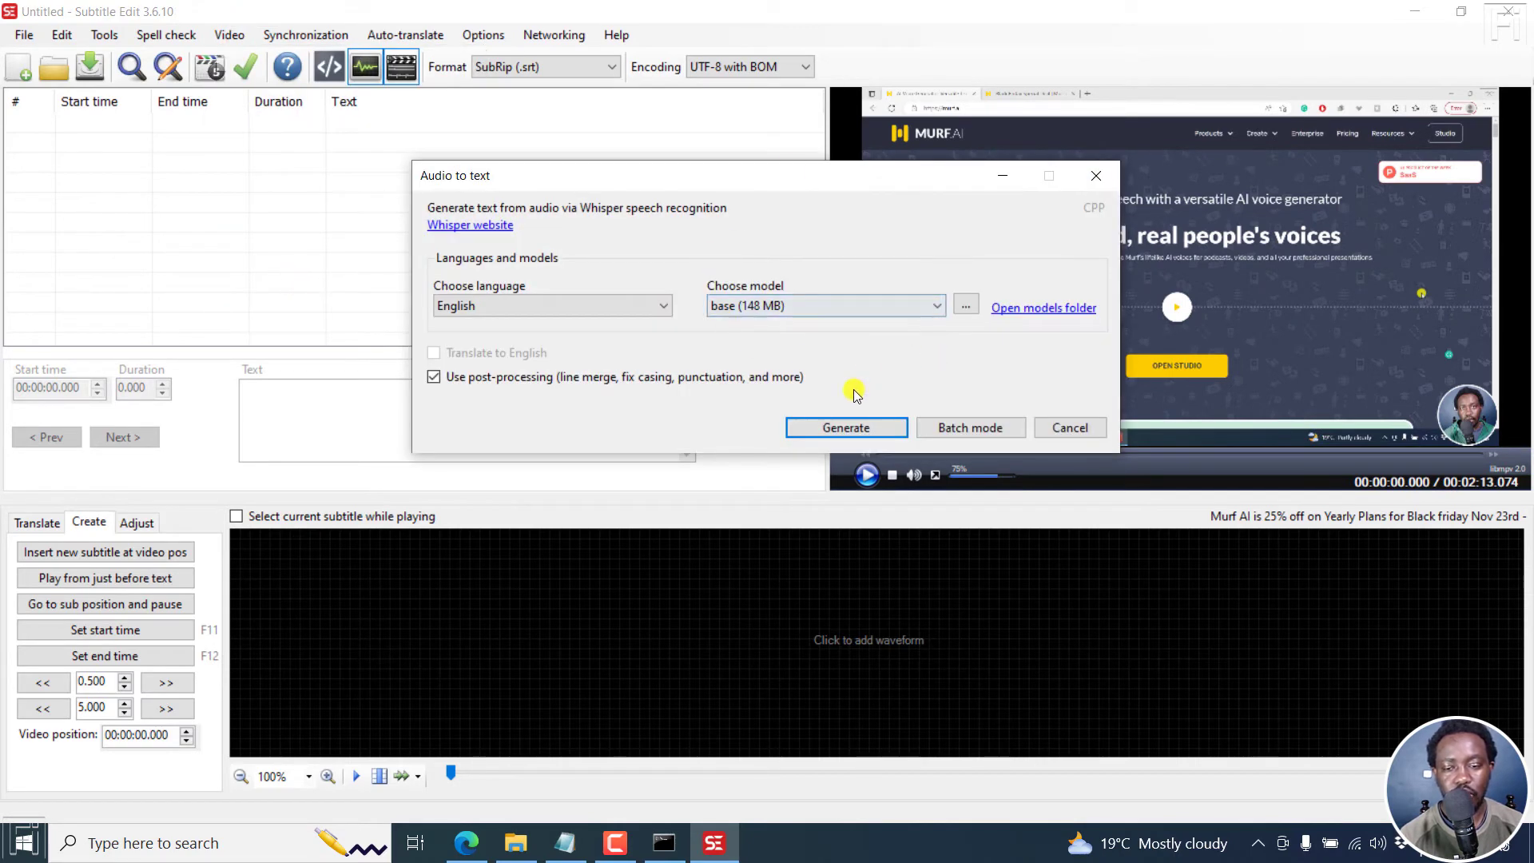
{"action": "left_click", "coordinate": [844, 433]}
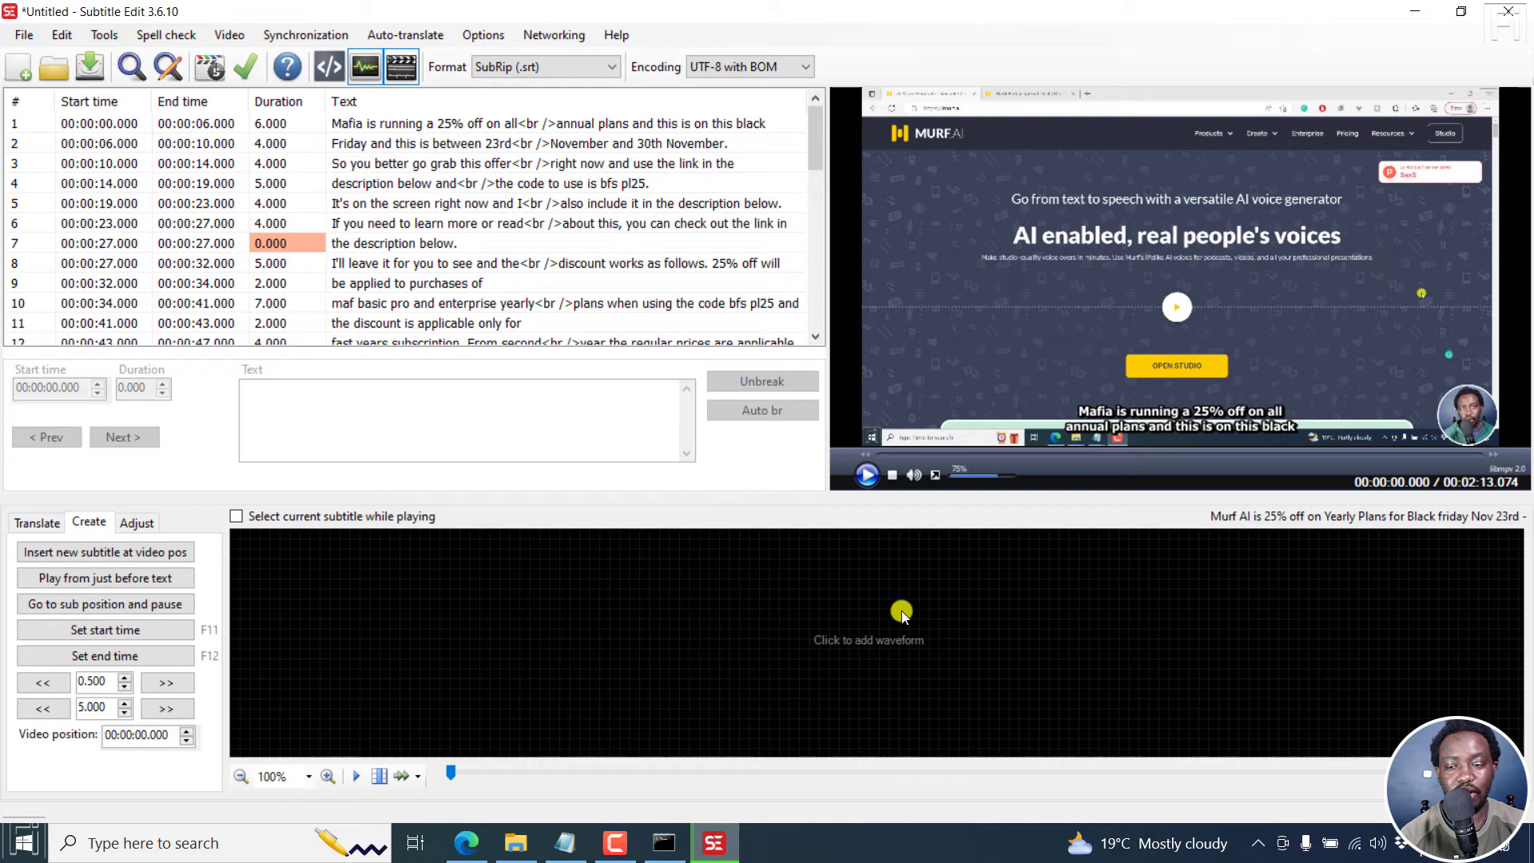
{"action": "left_click", "coordinate": [831, 637]}
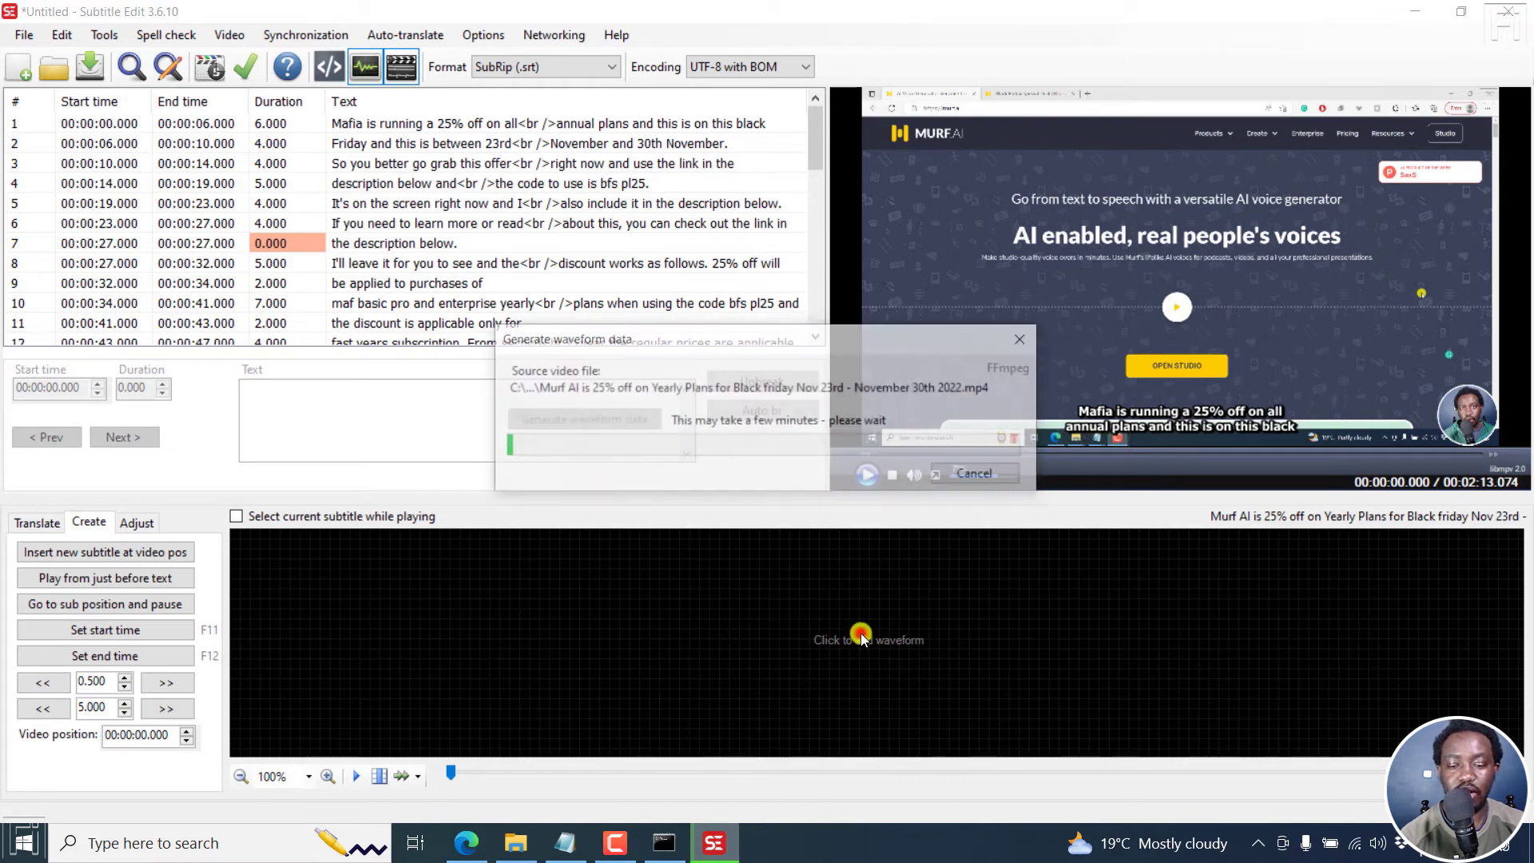
{"action": "left_click", "coordinate": [1415, 12]}
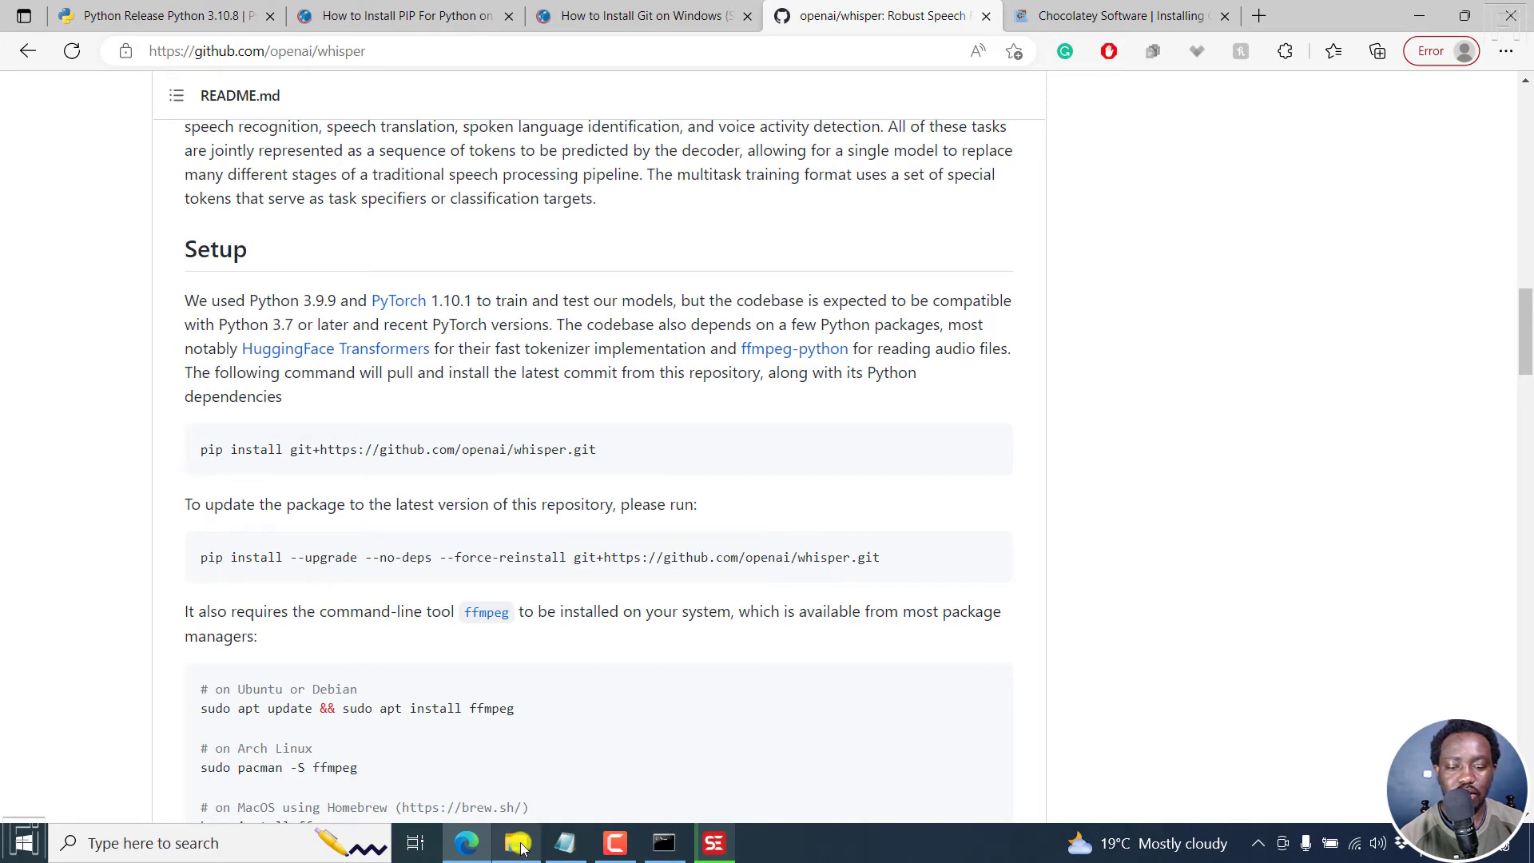
Highlight step 5, installing FFMPEG via PowerShell, then scroll the whisper README to its ffmpeg commands
{"action": "left_click", "coordinate": [566, 844]}
{"action": "left_click", "coordinate": [510, 470]}
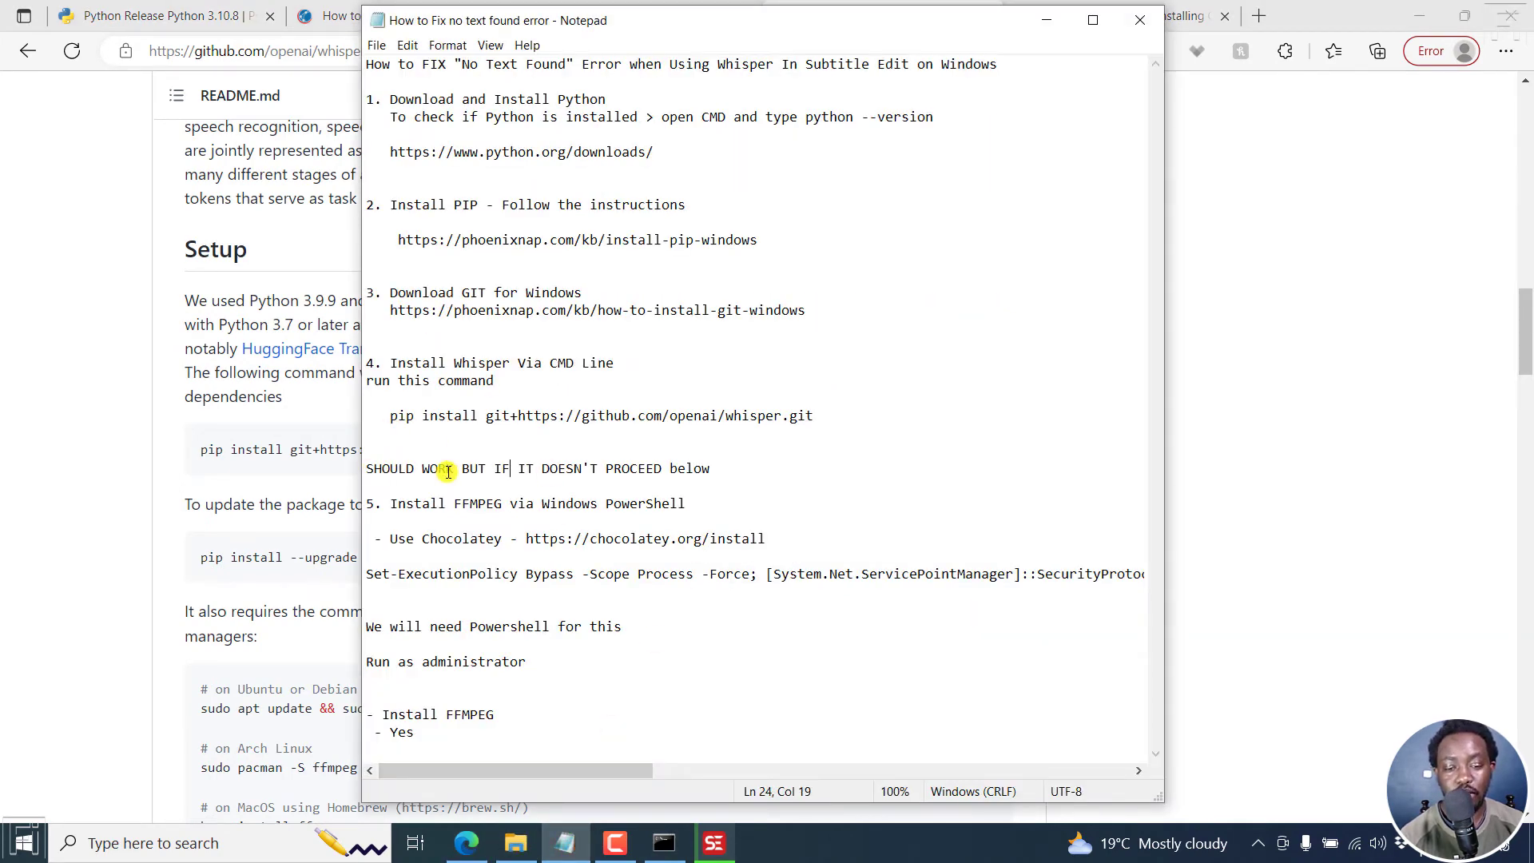
{"action": "left_click_drag", "start_coordinate": [393, 505], "coordinate": [667, 514]}
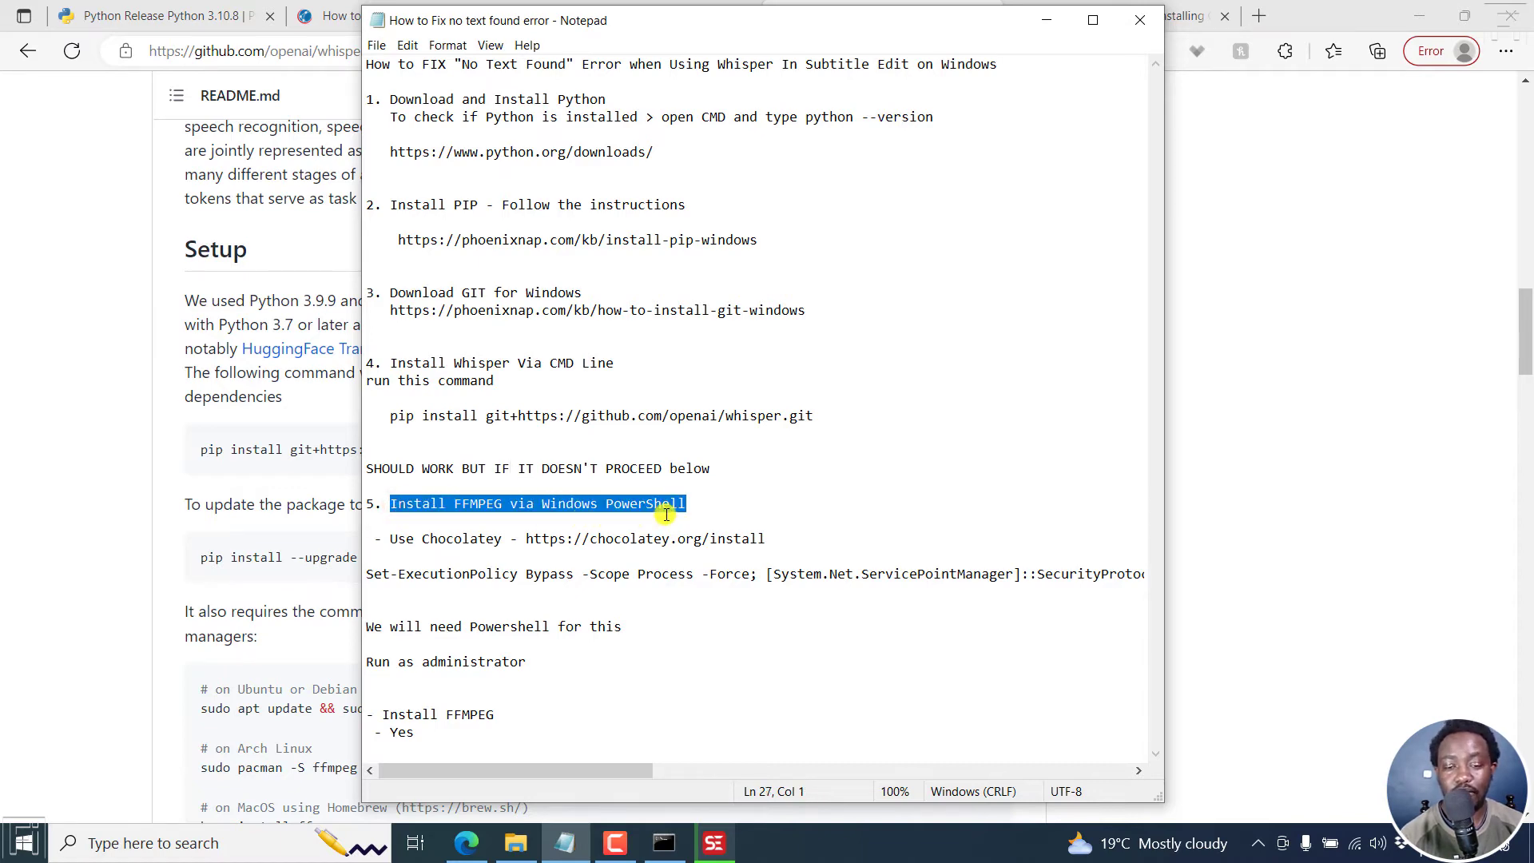
{"action": "left_click", "coordinate": [1379, 417]}
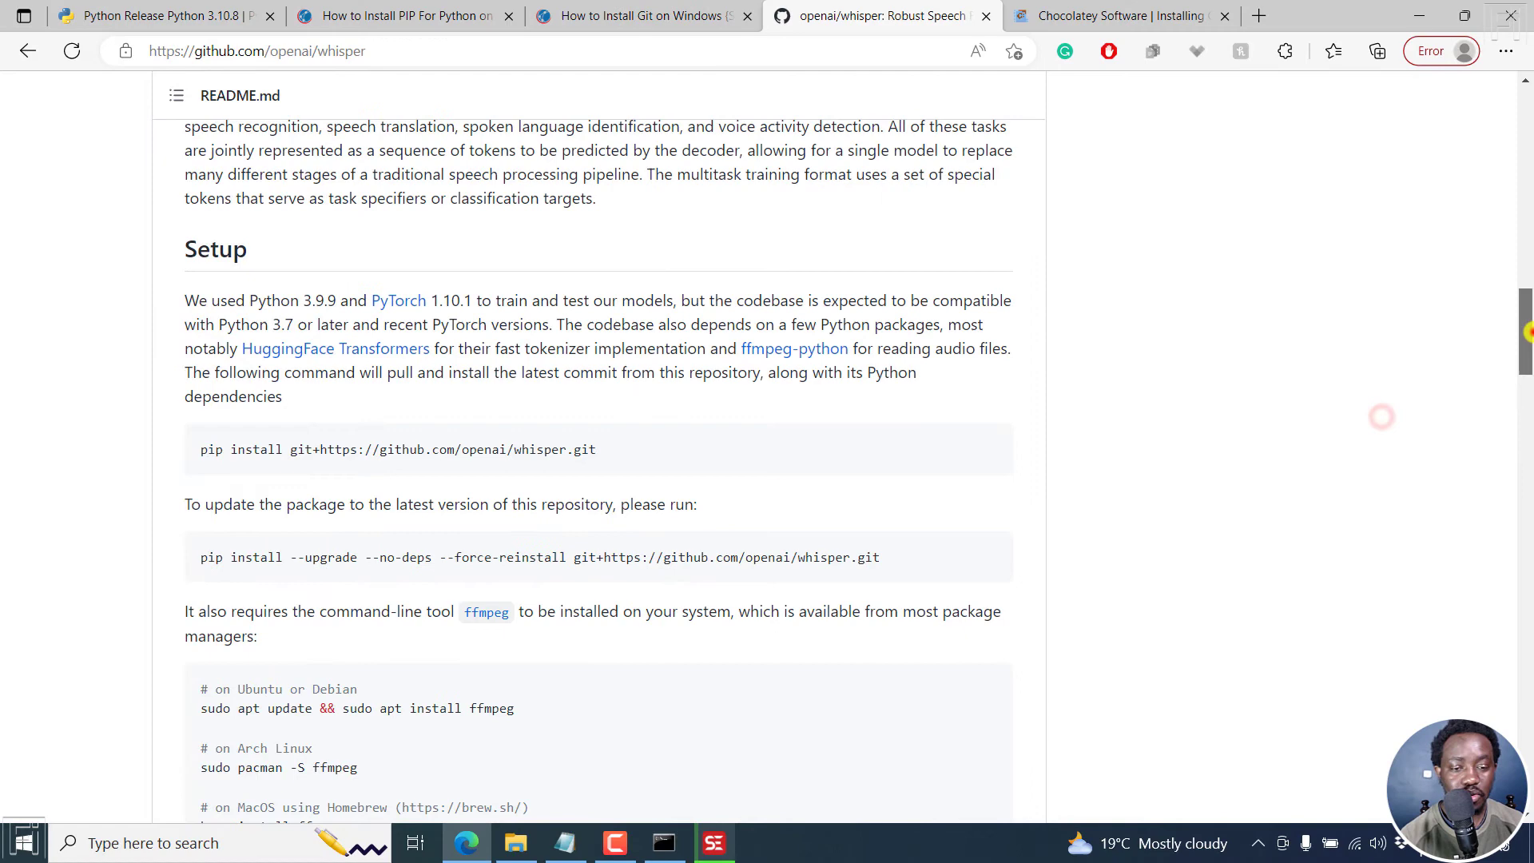
{"action": "left_click_drag", "start_coordinate": [1526, 331], "coordinate": [1526, 373]}
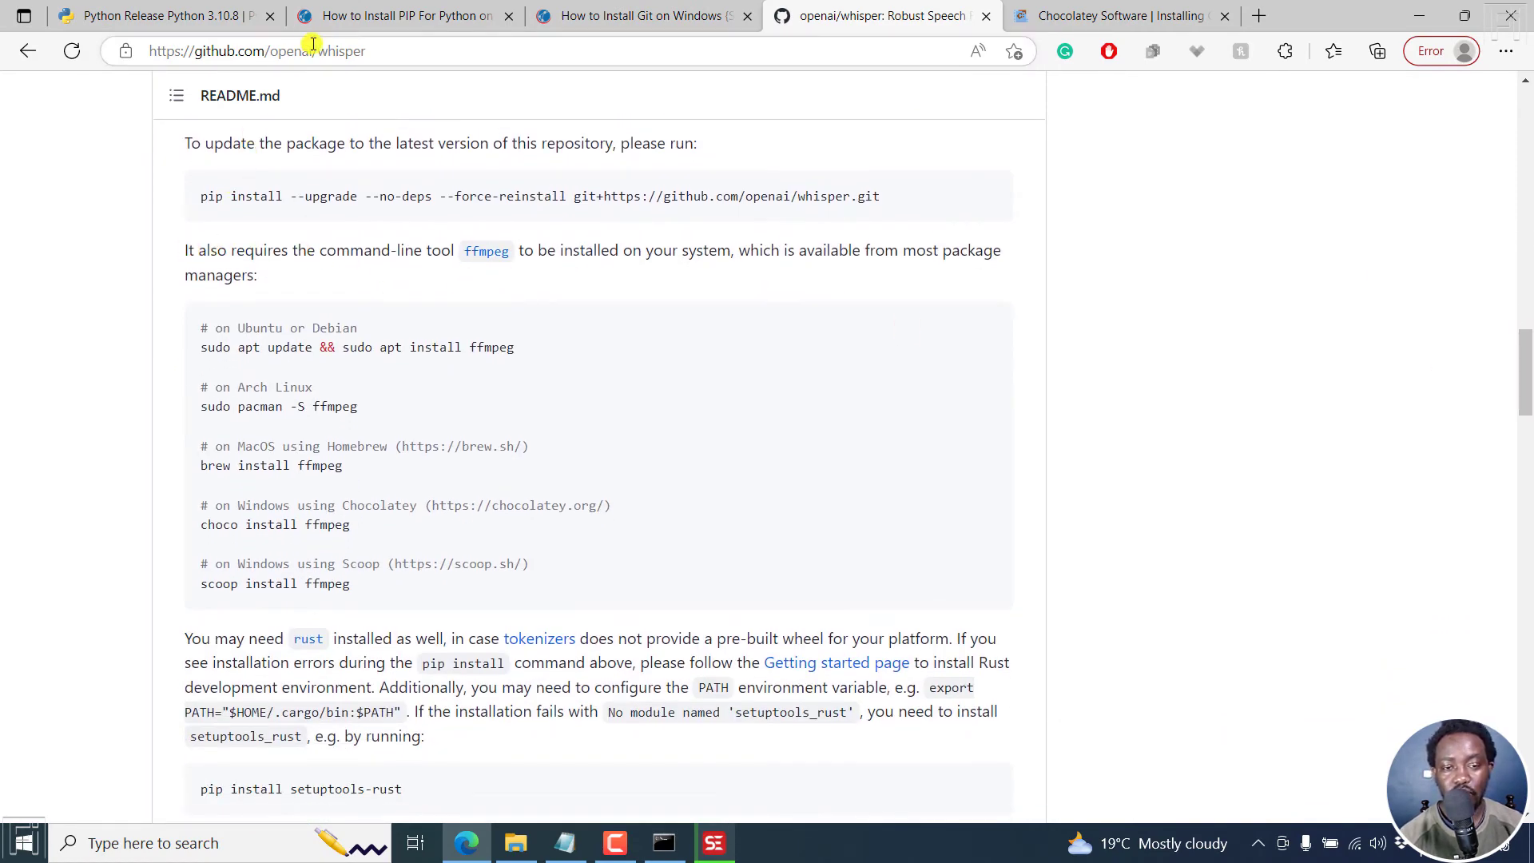
Read the README's ffmpeg requirement and 'choco install ffmpeg' command, then go to the Chocolatey Software tab
{"action": "left_click_drag", "start_coordinate": [184, 250], "coordinate": [423, 279]}
{"action": "left_click", "coordinate": [424, 286]}
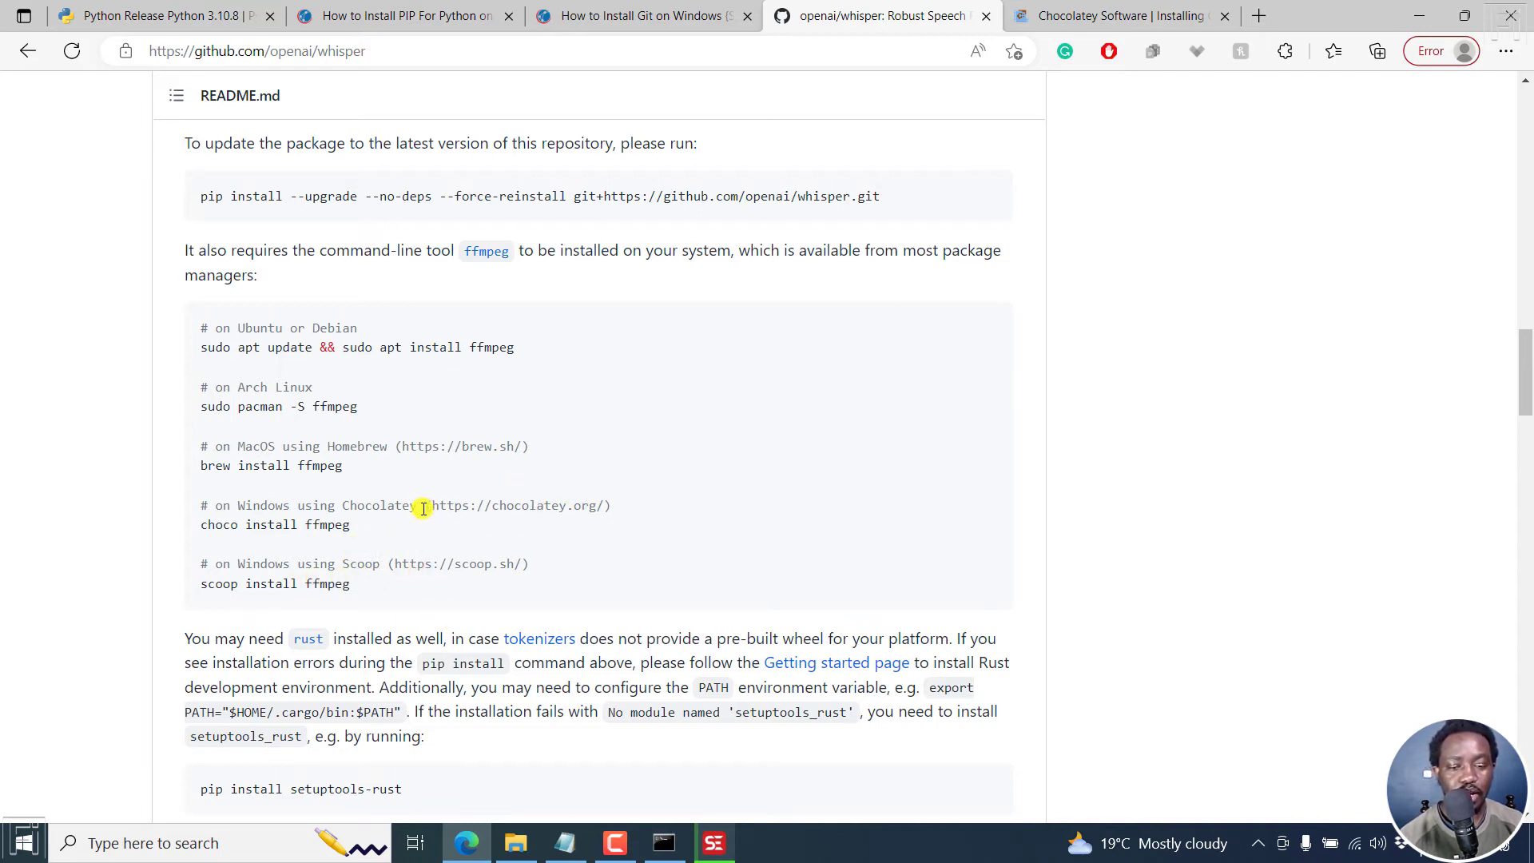
{"action": "left_click", "coordinate": [1119, 16]}
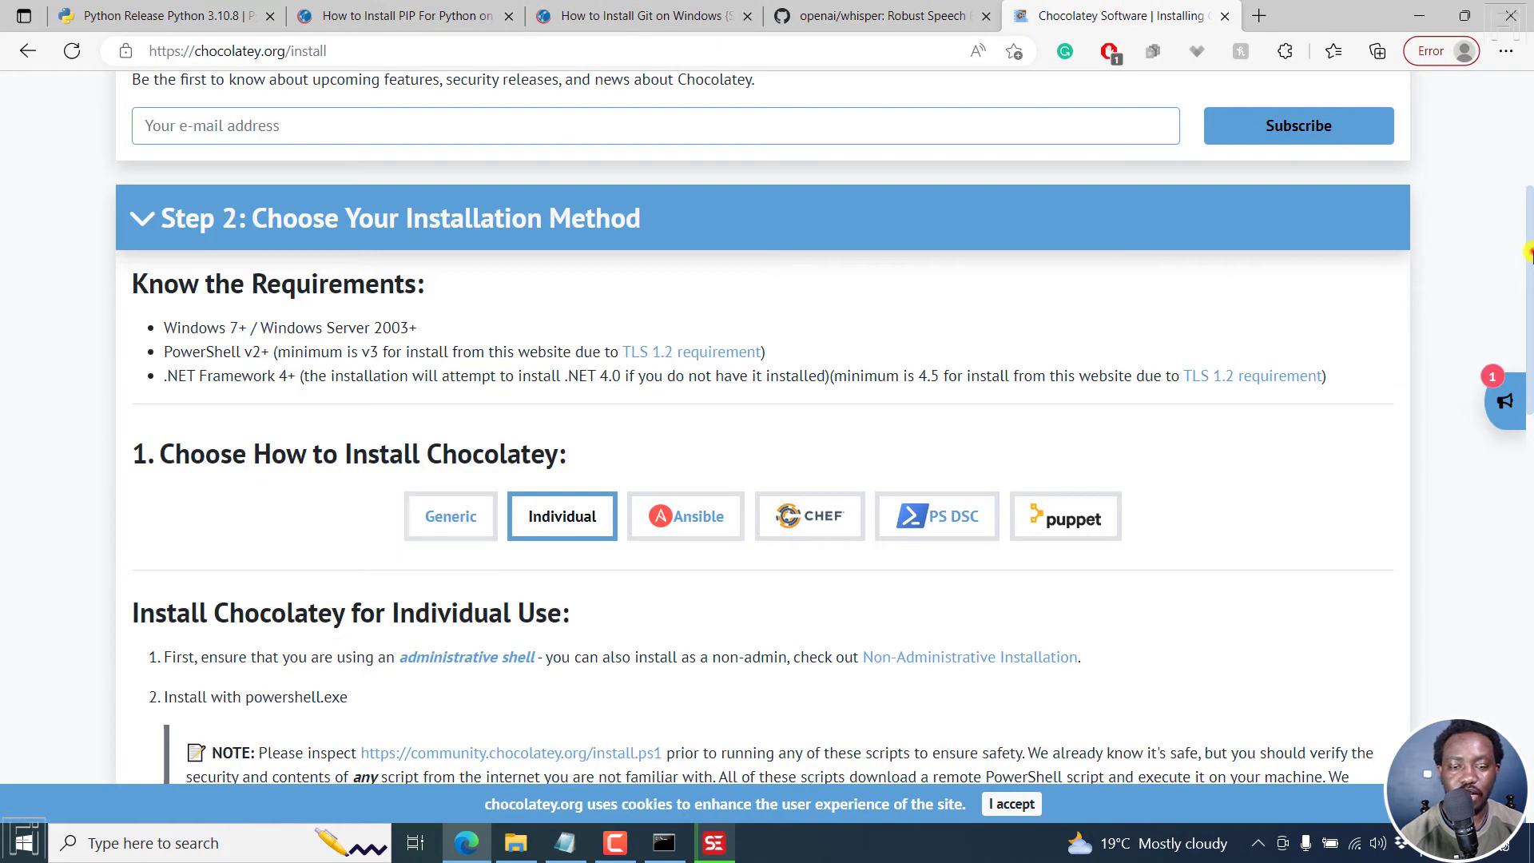
Scroll chocolatey.org to the Install Chocolatey for Individual Use command and compare it with the fix notes
{"action": "left_click_drag", "start_coordinate": [1530, 253], "coordinate": [1528, 139]}
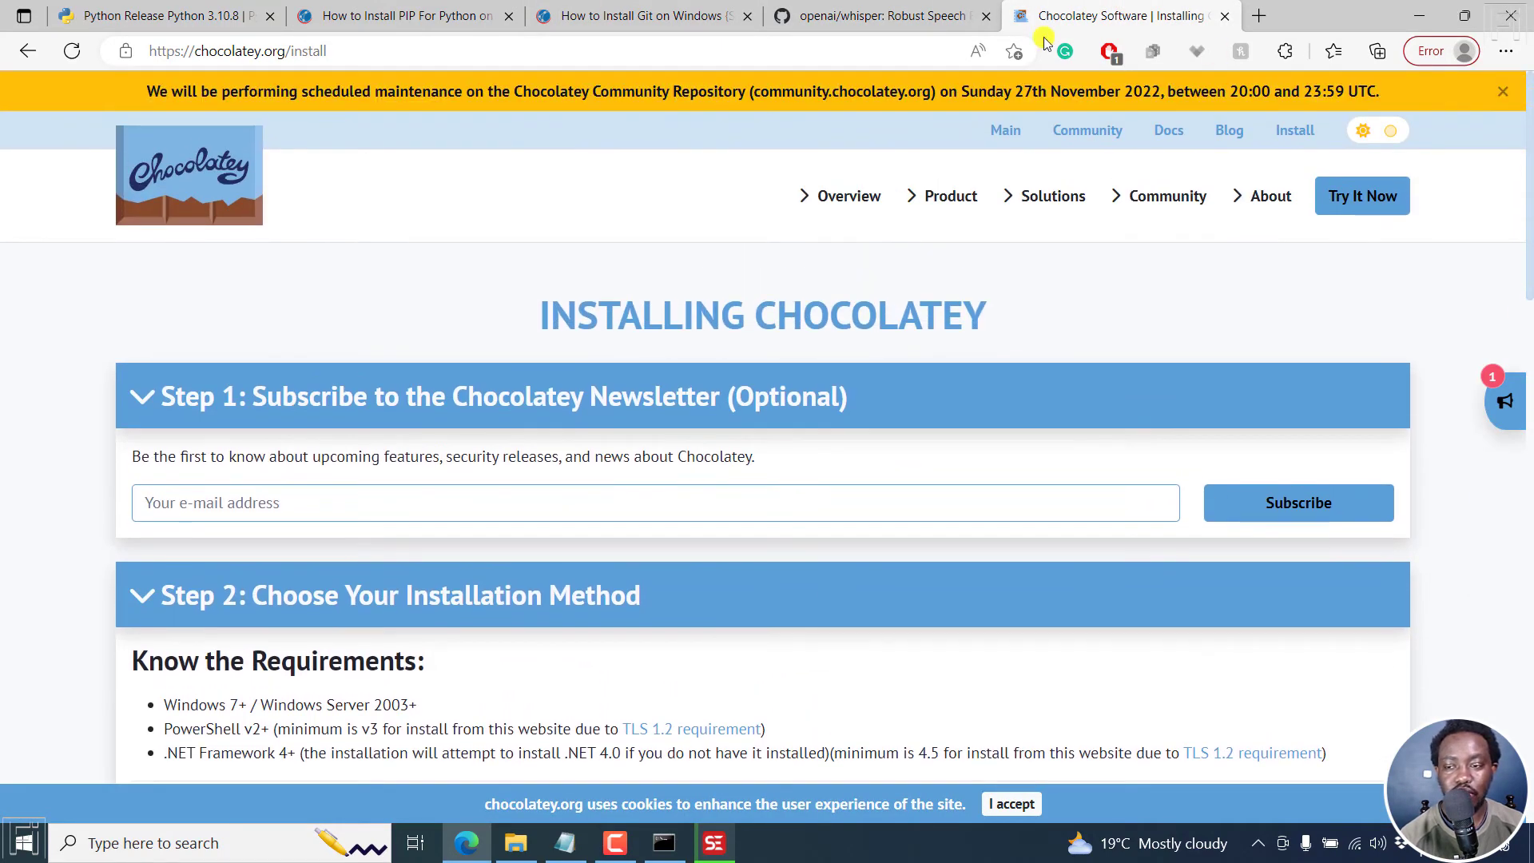
{"action": "left_click", "coordinate": [520, 53]}
{"action": "left_click", "coordinate": [511, 53]}
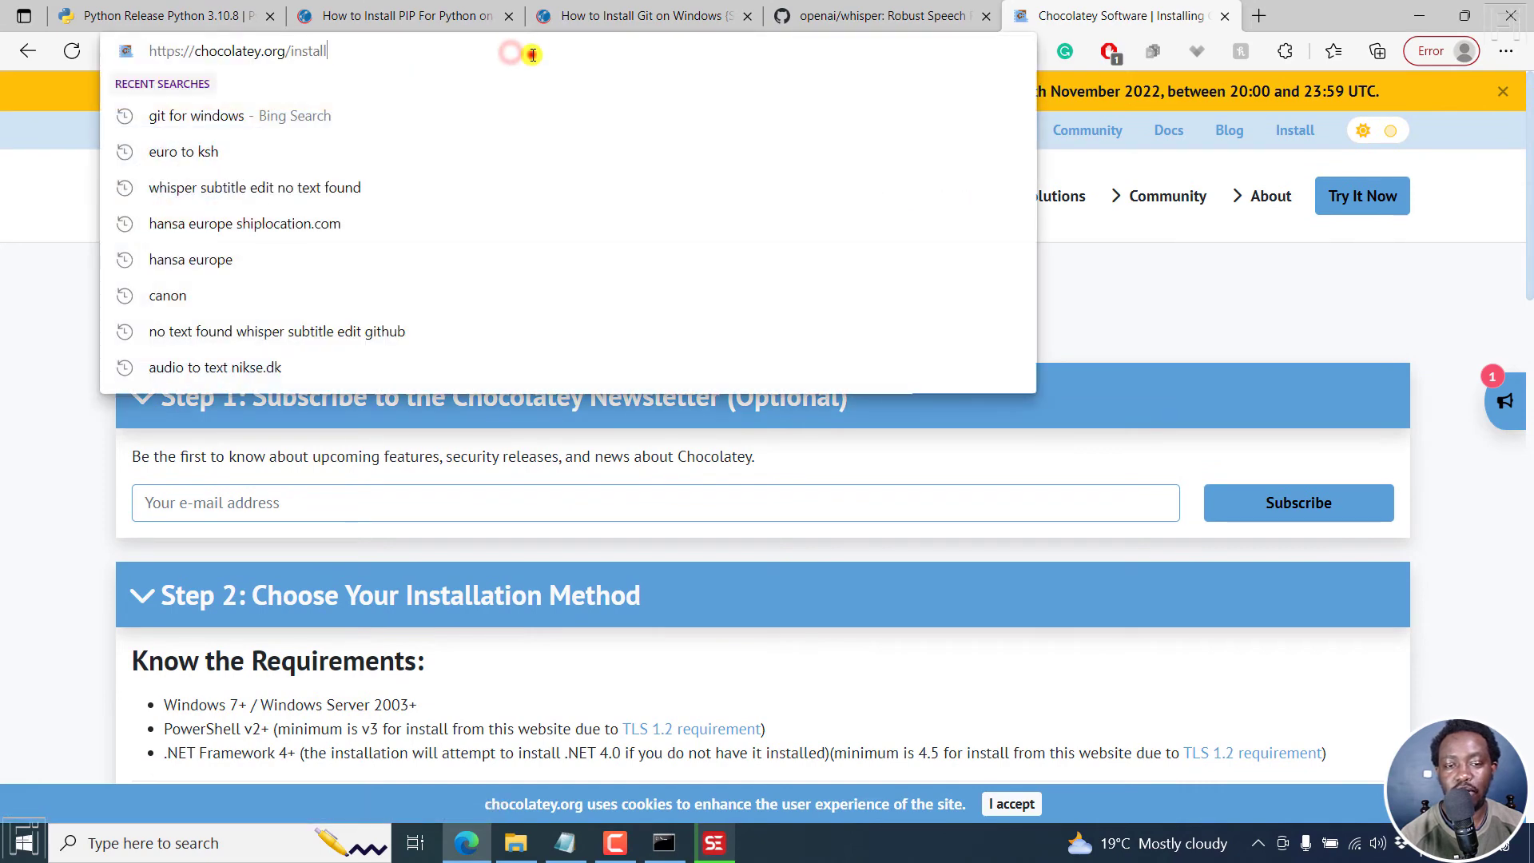
{"action": "left_click", "coordinate": [6, 281]}
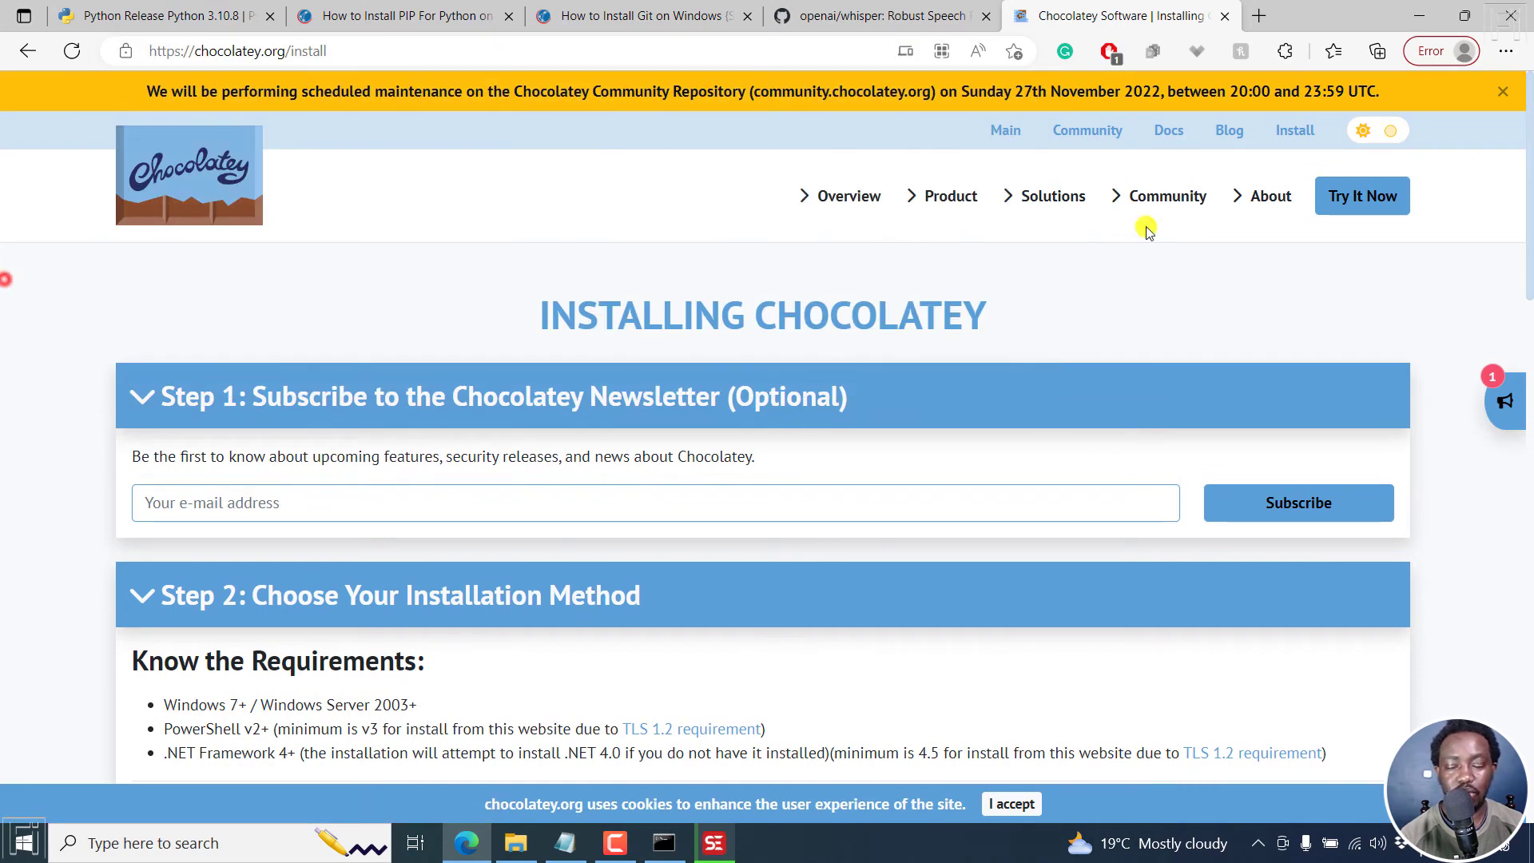
{"action": "left_click_drag", "start_coordinate": [1528, 144], "coordinate": [1528, 419]}
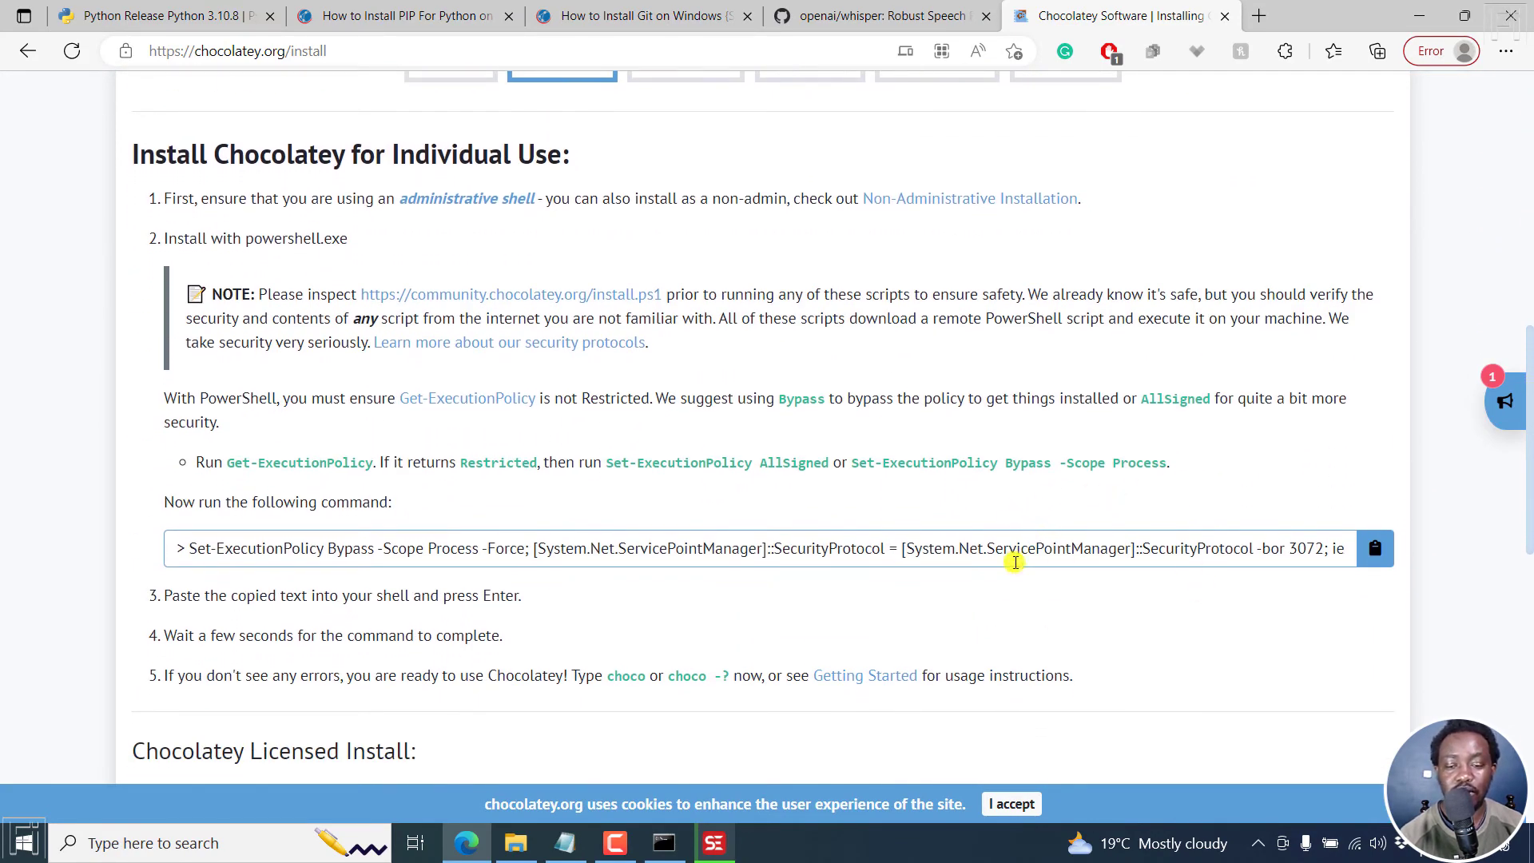
{"action": "left_click", "coordinate": [565, 840]}
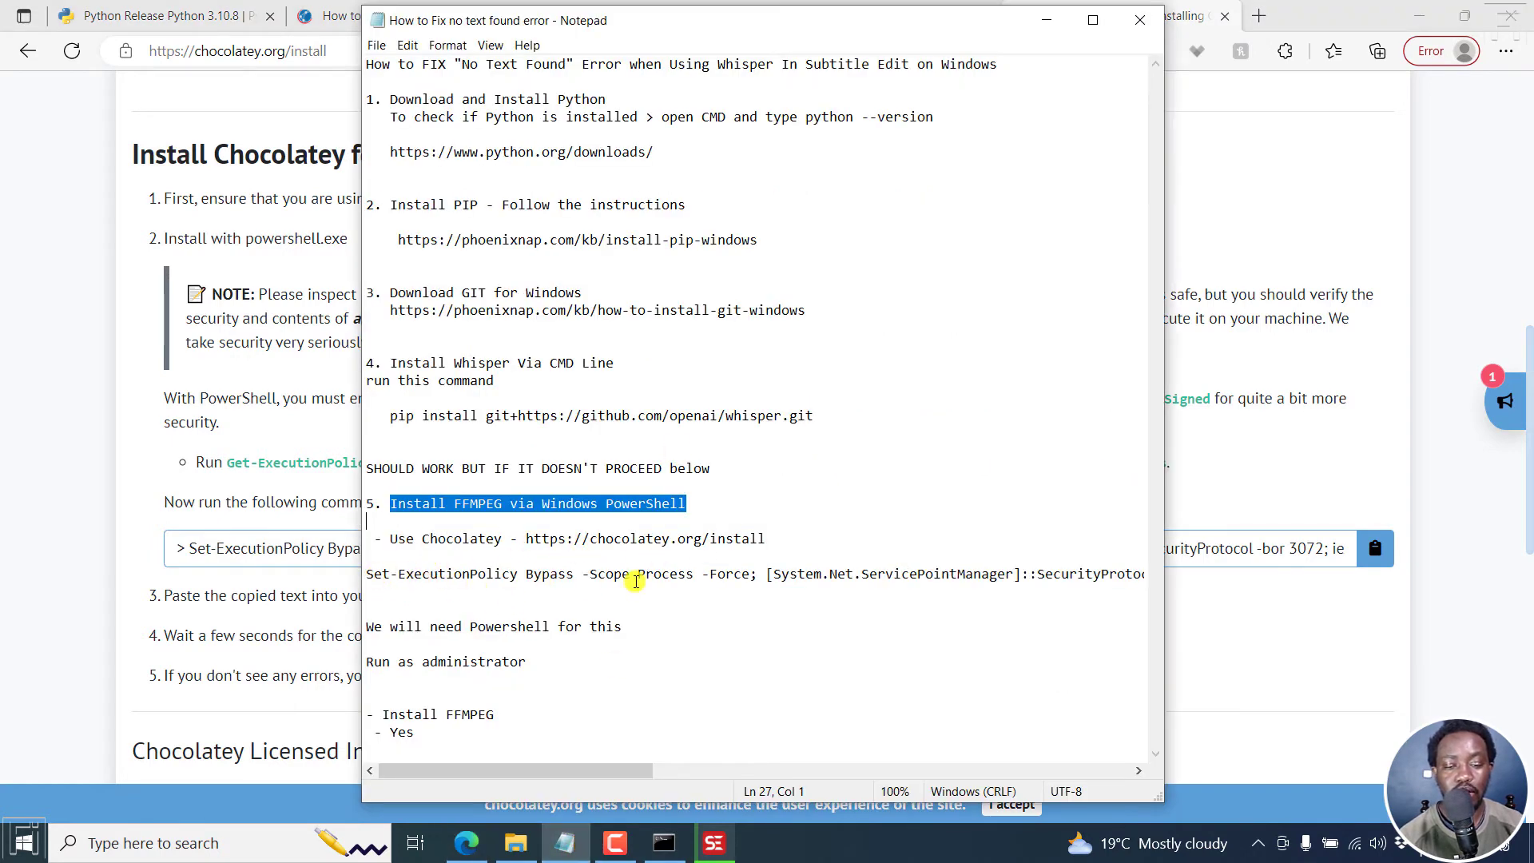
Search 'windows p', run Windows PowerShell as administrator, and return to the Chocolatey page
{"action": "left_click", "coordinate": [195, 856]}
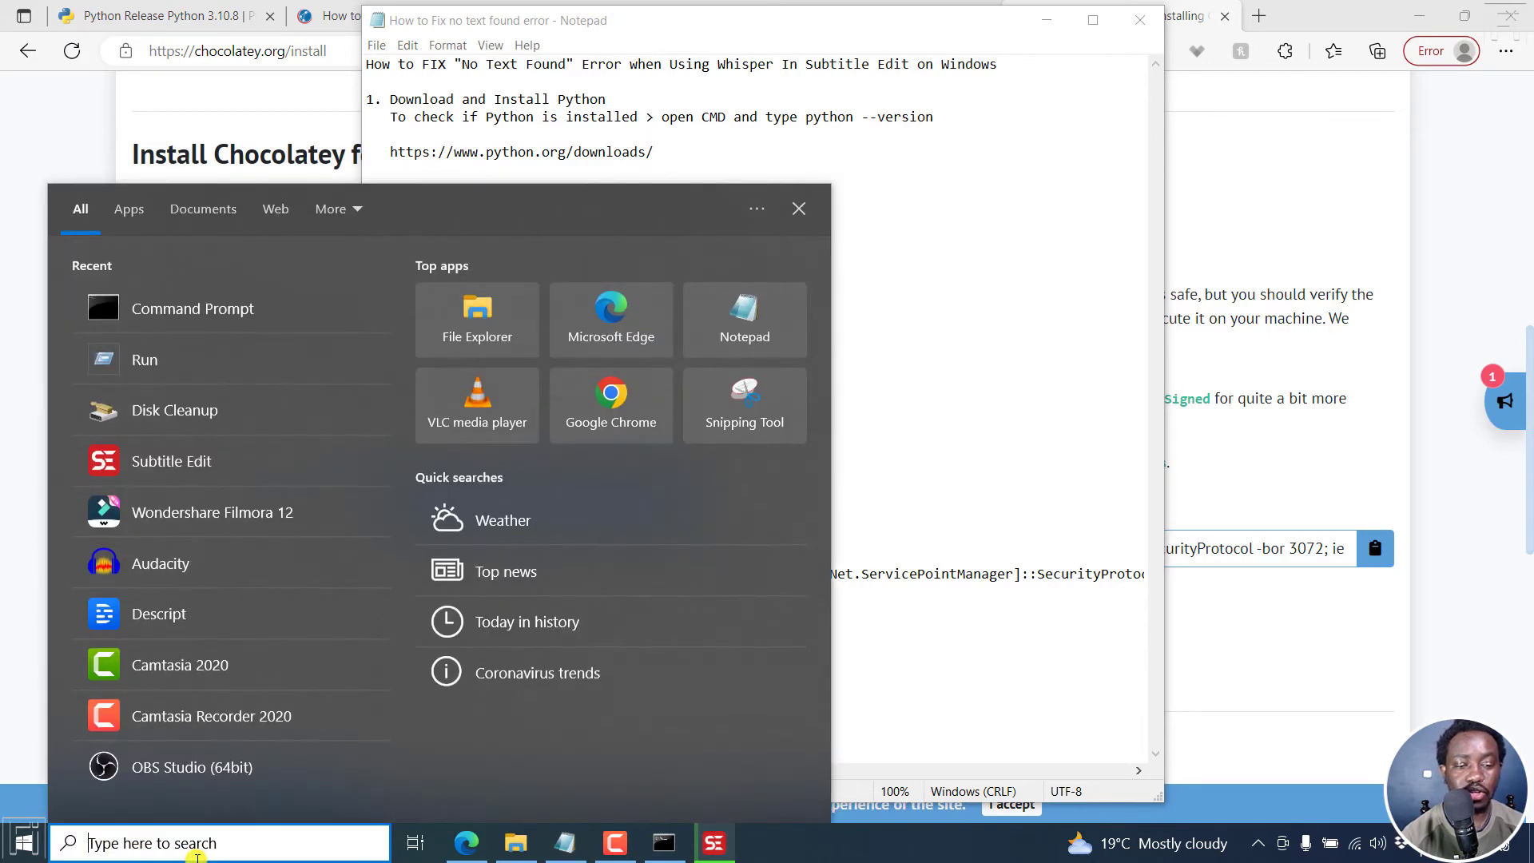
{"action": "type", "text": "windows p"}
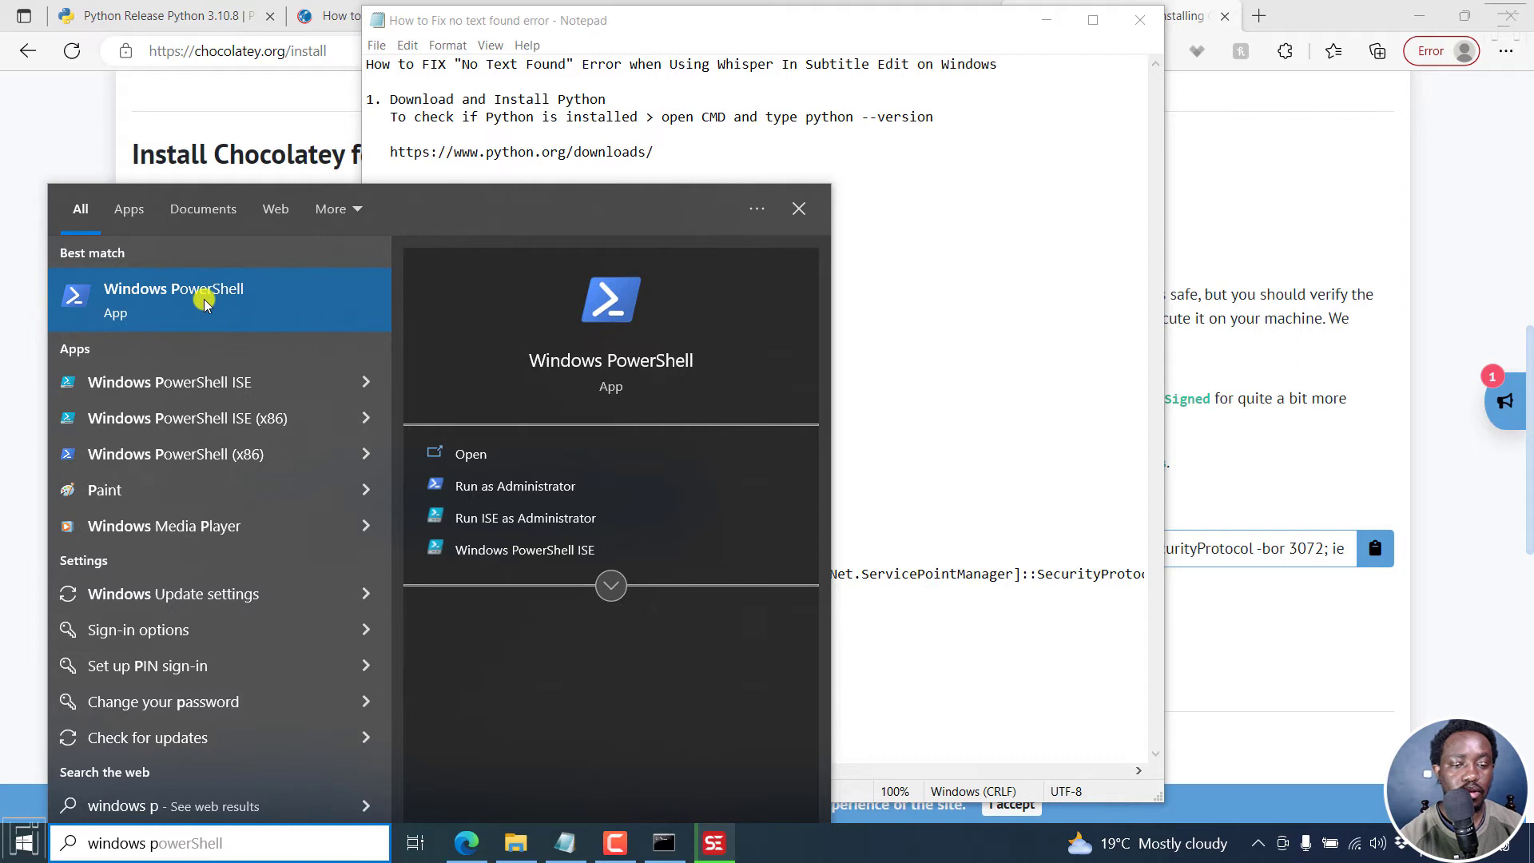
{"action": "left_click", "coordinate": [206, 302]}
{"action": "right_click", "coordinate": [205, 302]}
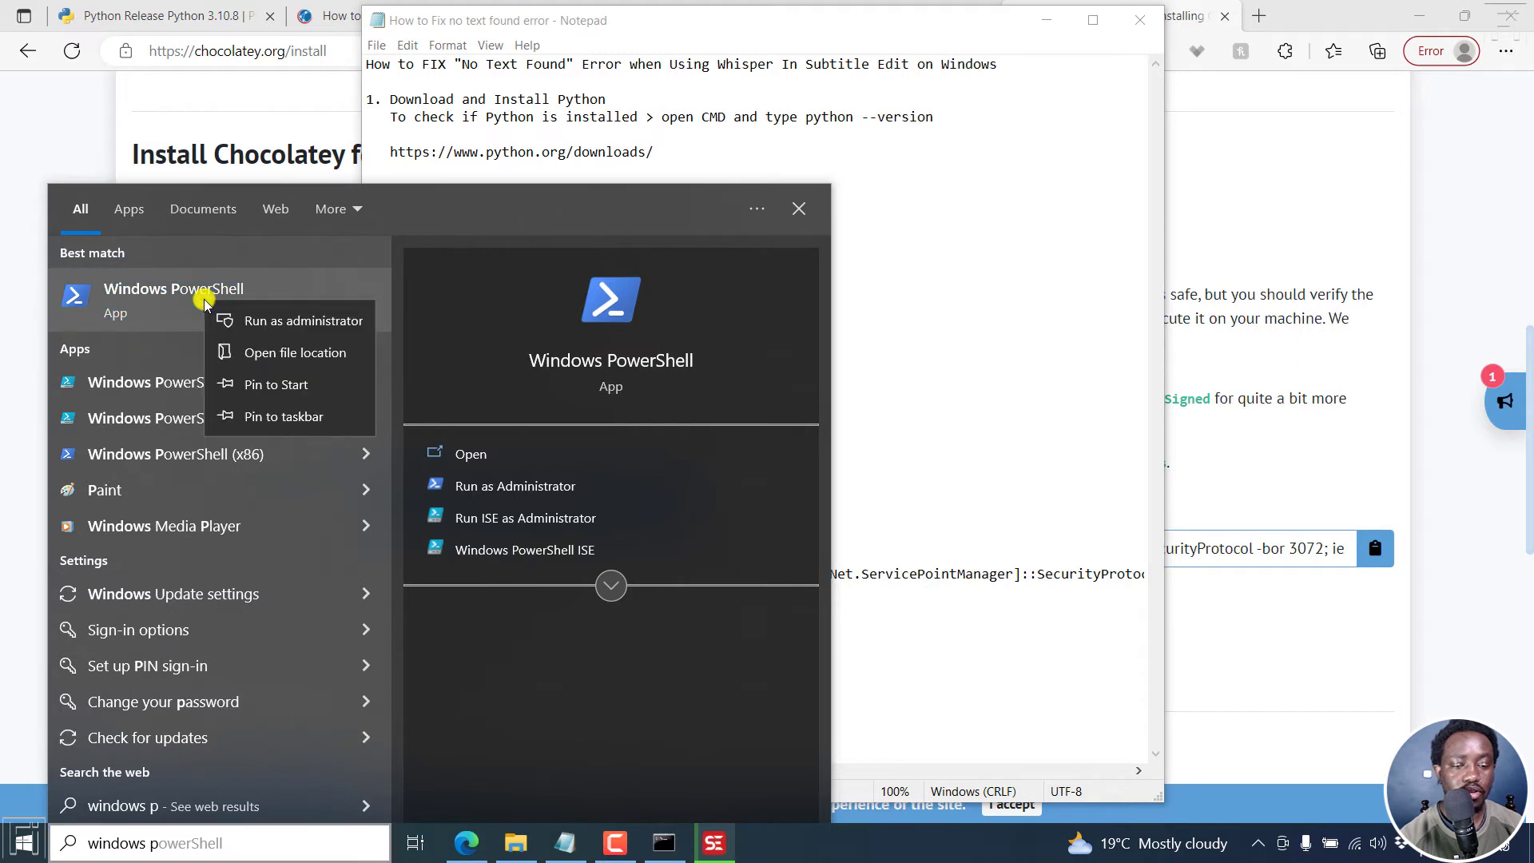
{"action": "left_click", "coordinate": [283, 320]}
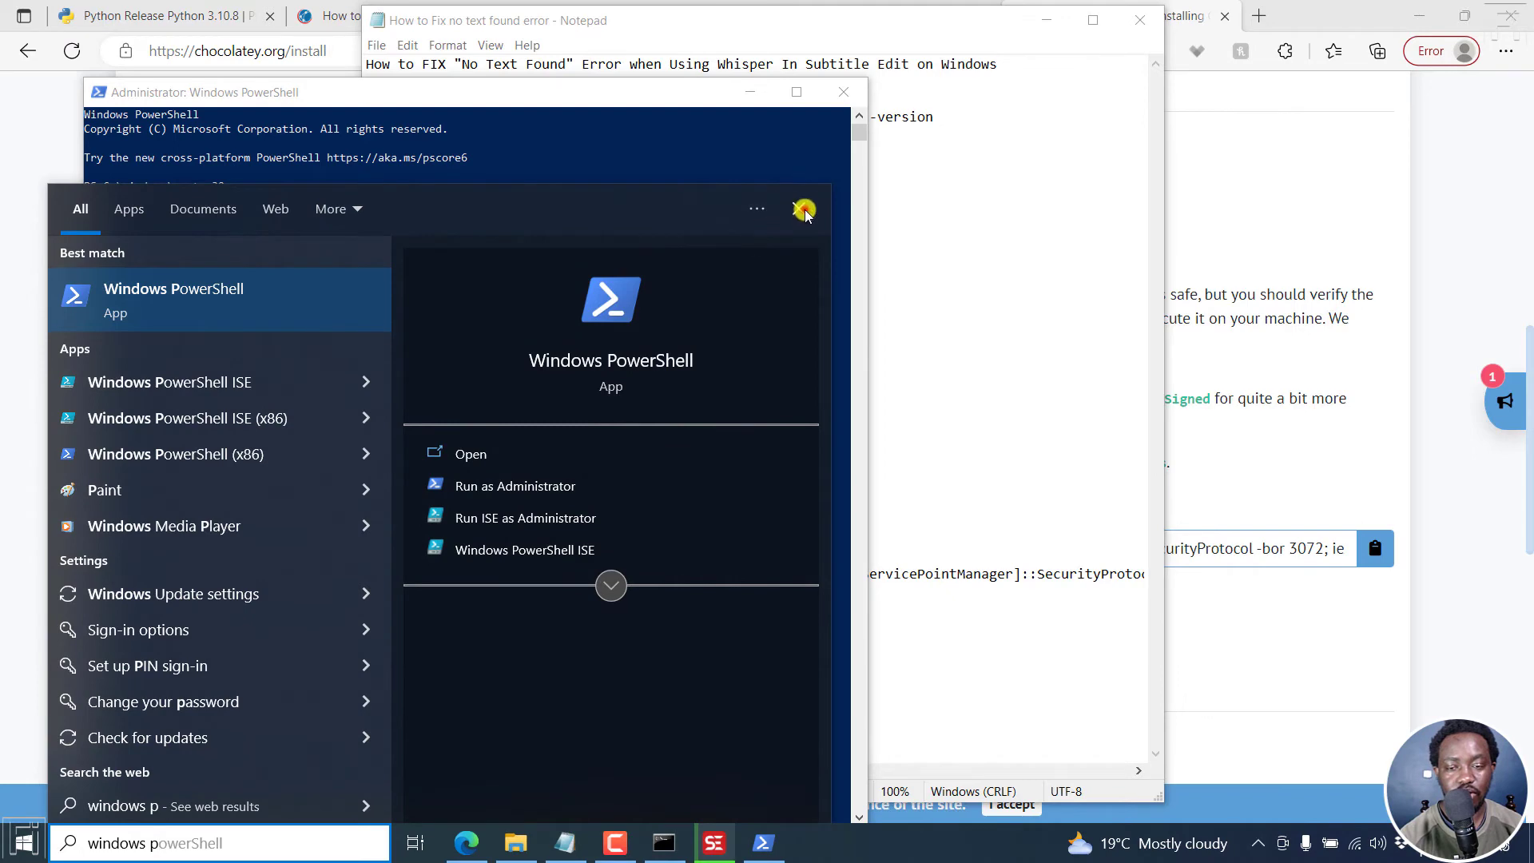
{"action": "left_click", "coordinate": [804, 210]}
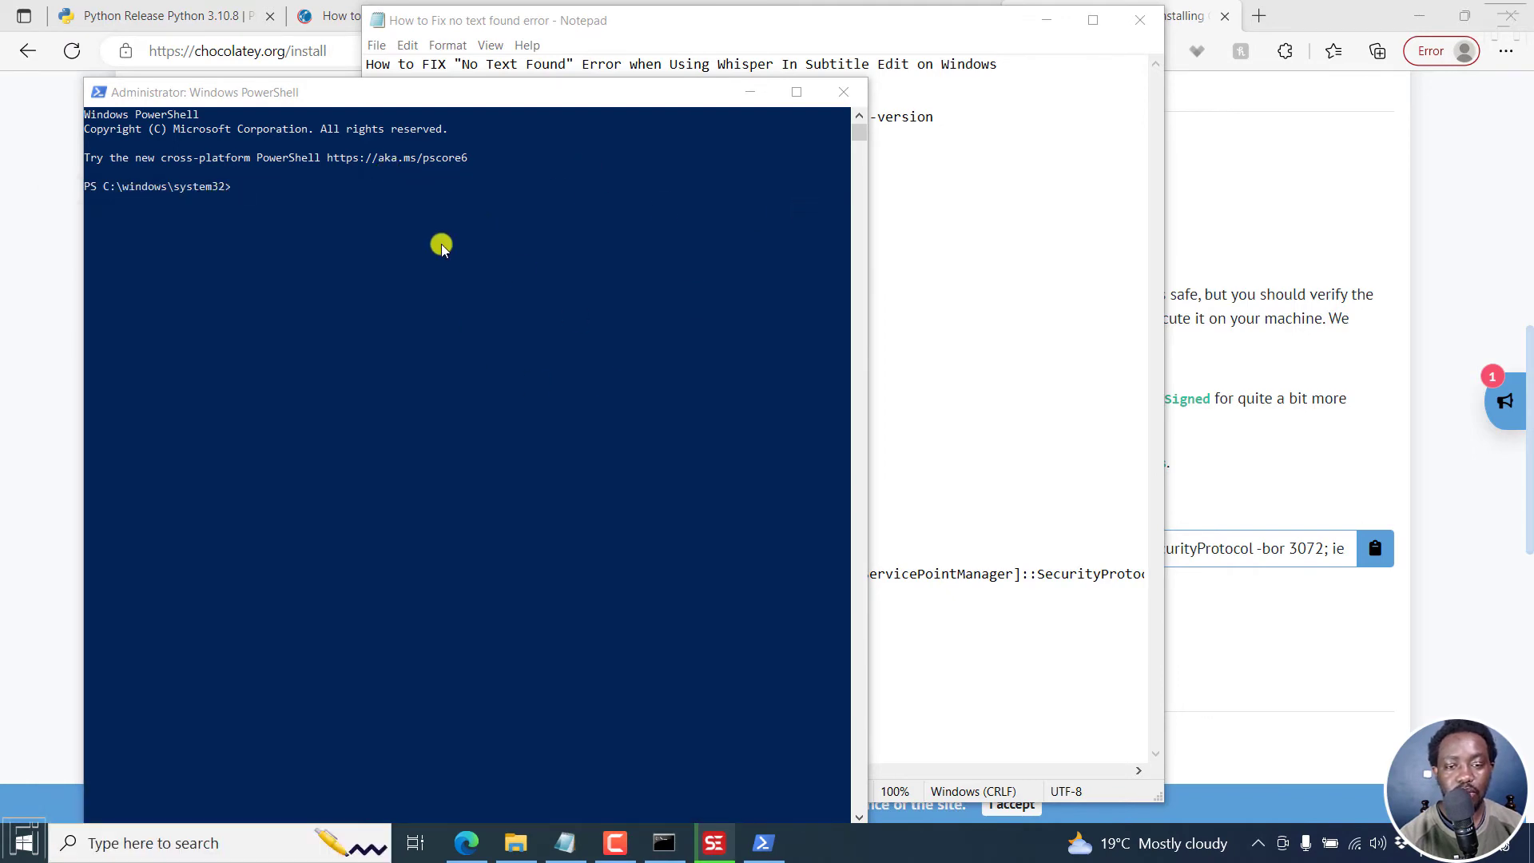
{"action": "left_click", "coordinate": [1323, 11]}
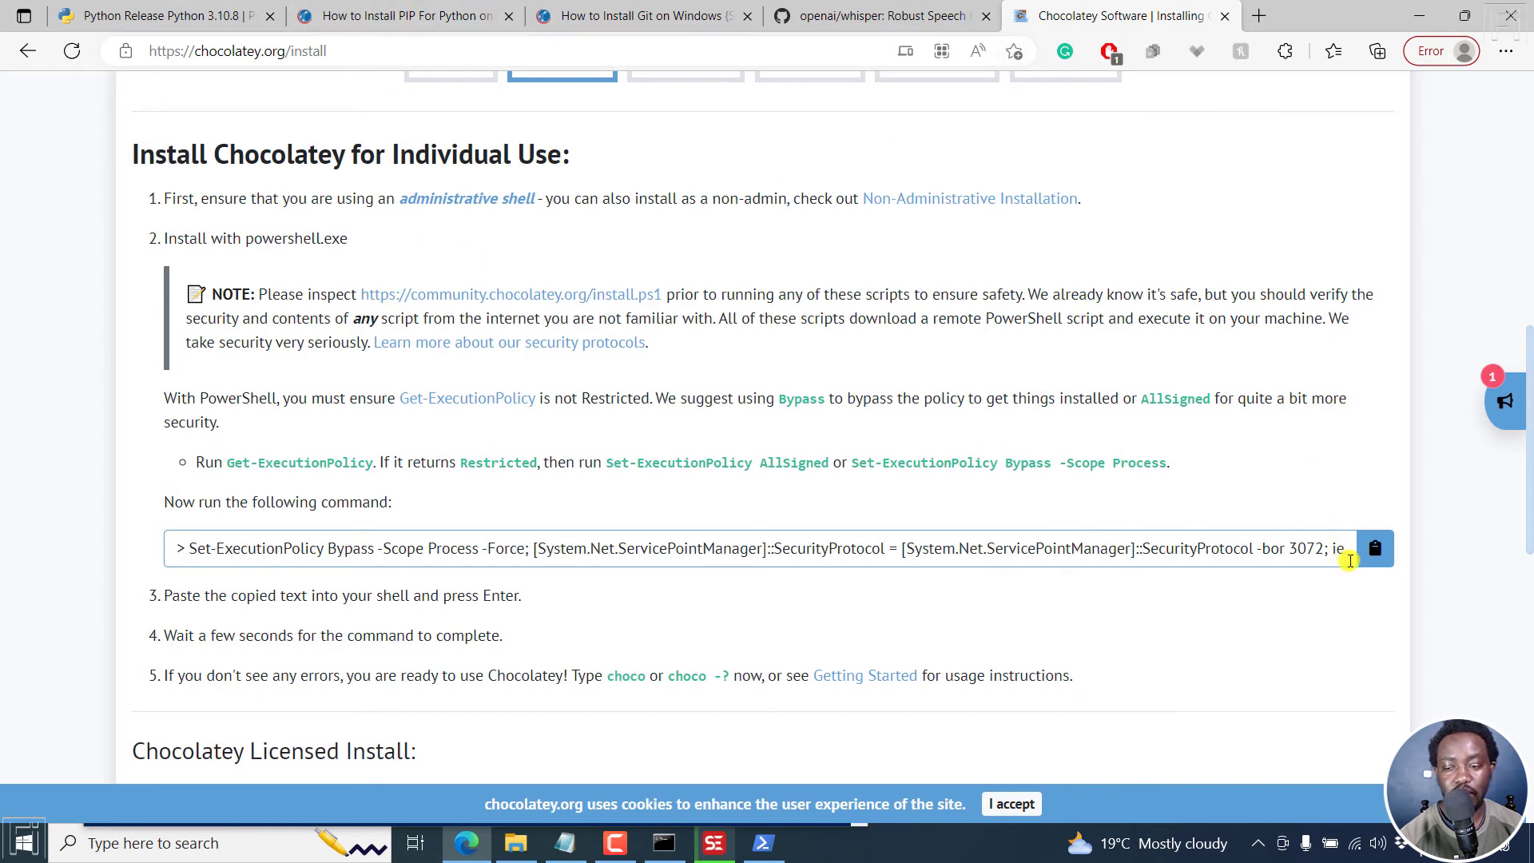
Copy the Chocolatey install command and paste it into the administrator PowerShell
{"action": "left_click", "coordinate": [1375, 548]}
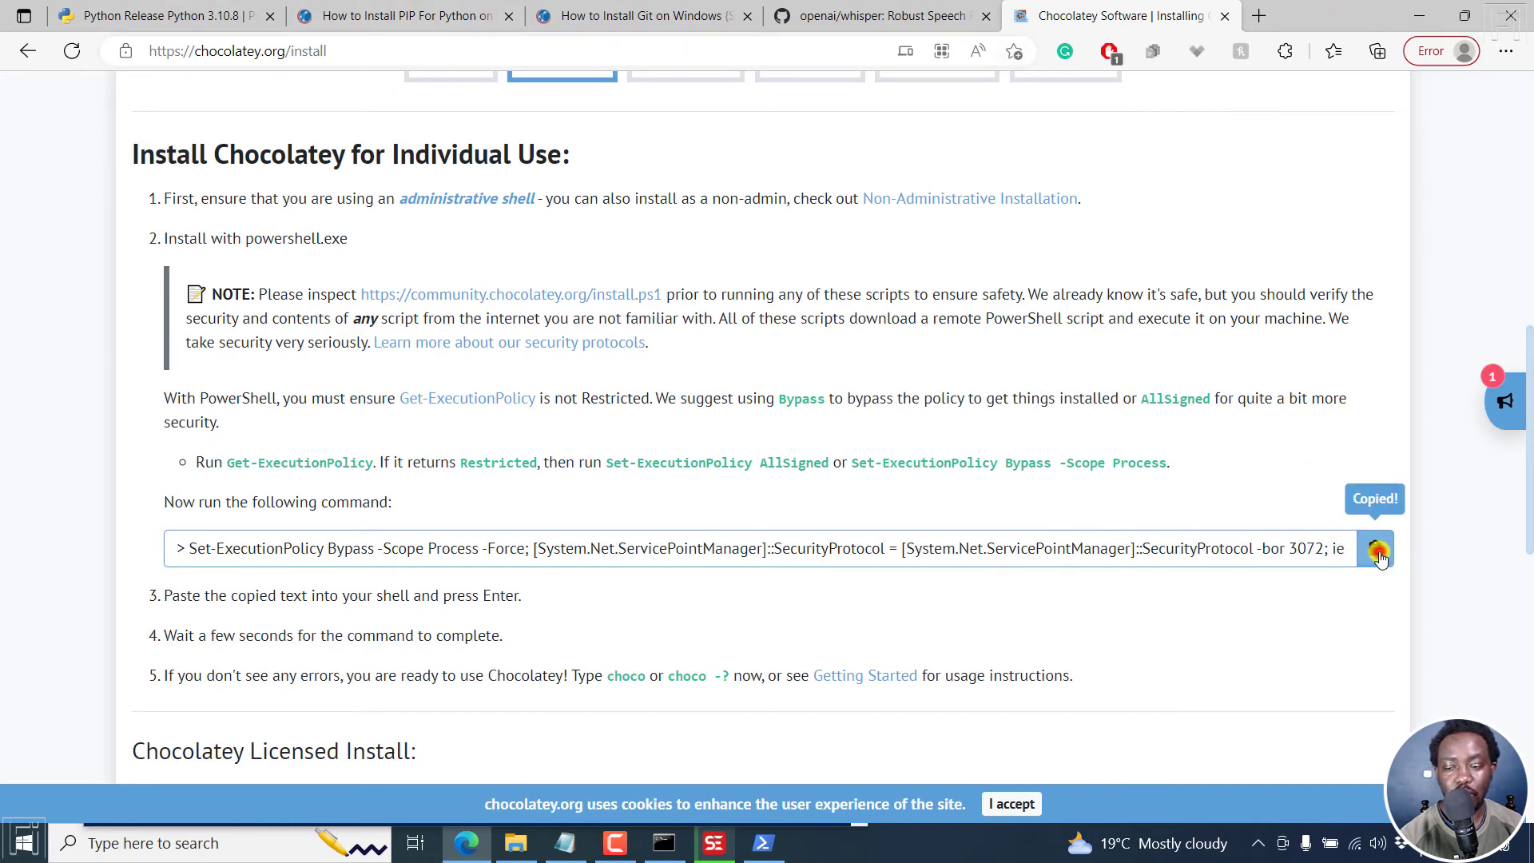
{"action": "left_click", "coordinate": [765, 849]}
{"action": "right_click", "coordinate": [520, 266]}
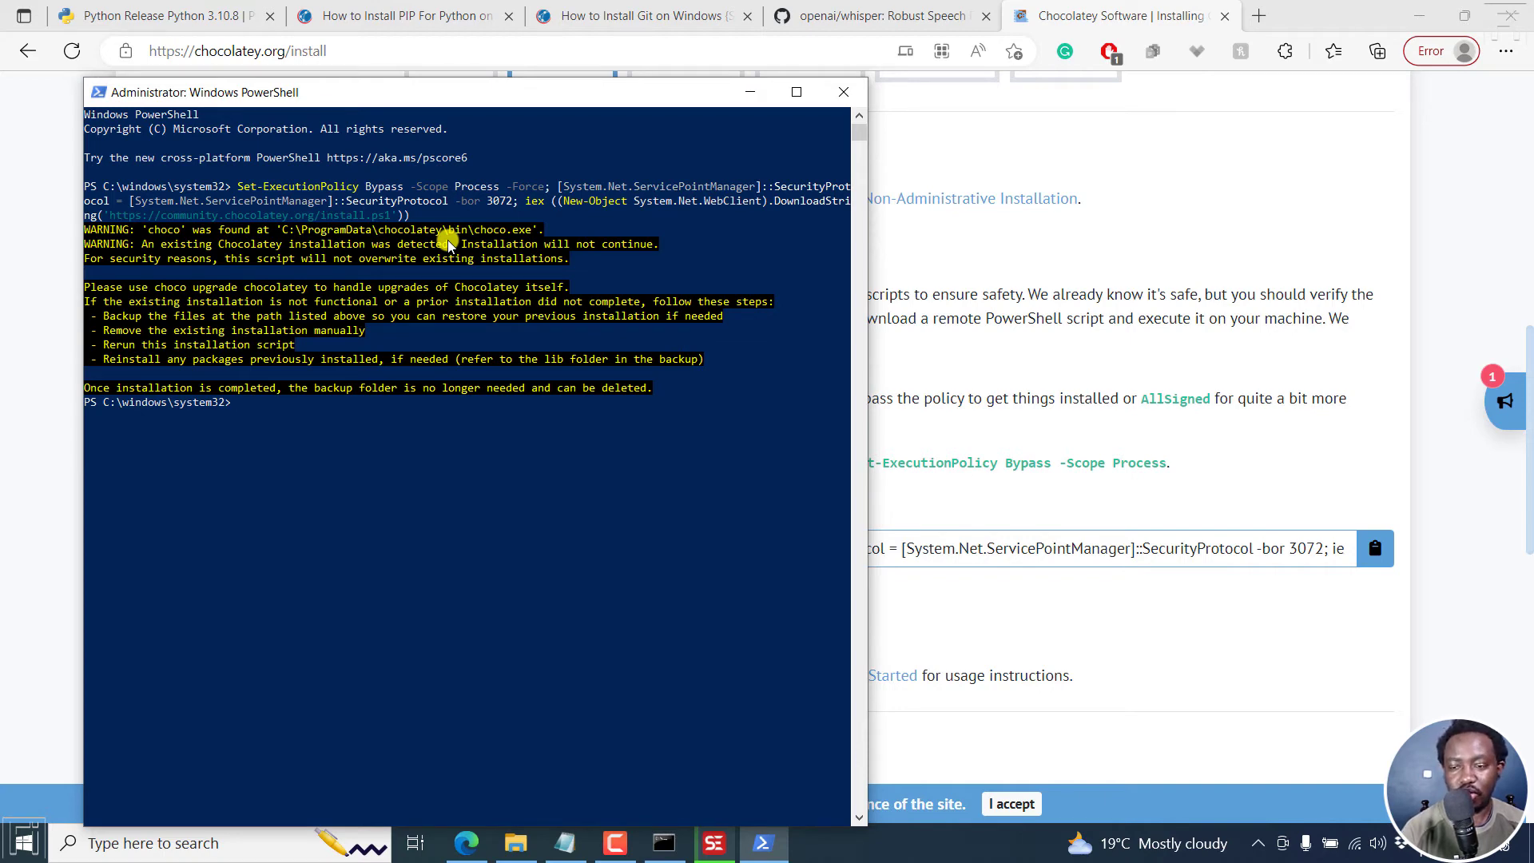
Copy the 'choco install ffmpeg' command from the whisper GitHub README
{"action": "left_click", "coordinate": [1130, 4]}
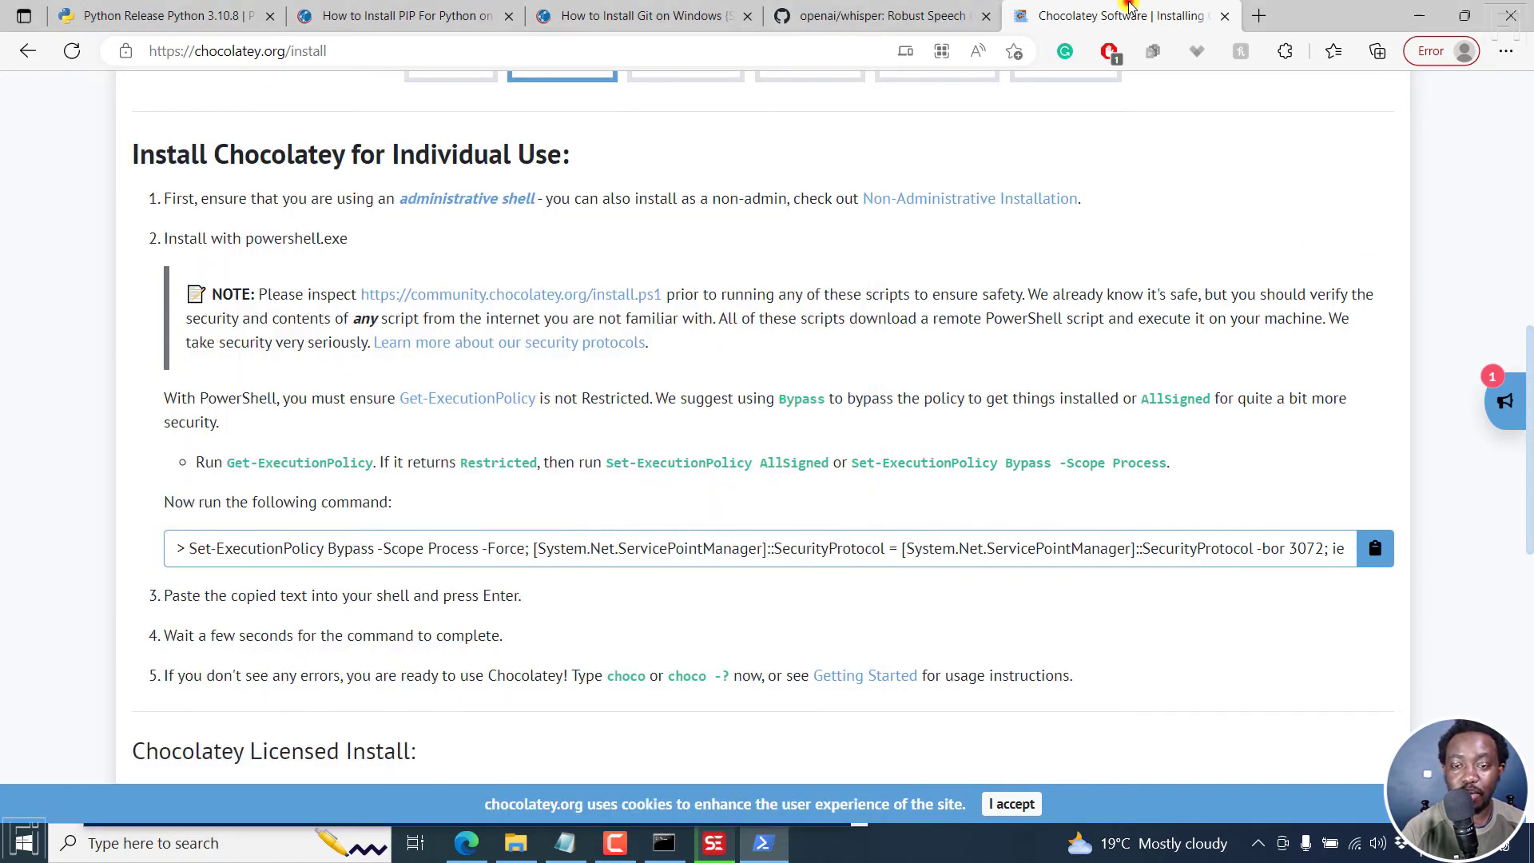
{"action": "left_click", "coordinate": [951, 10]}
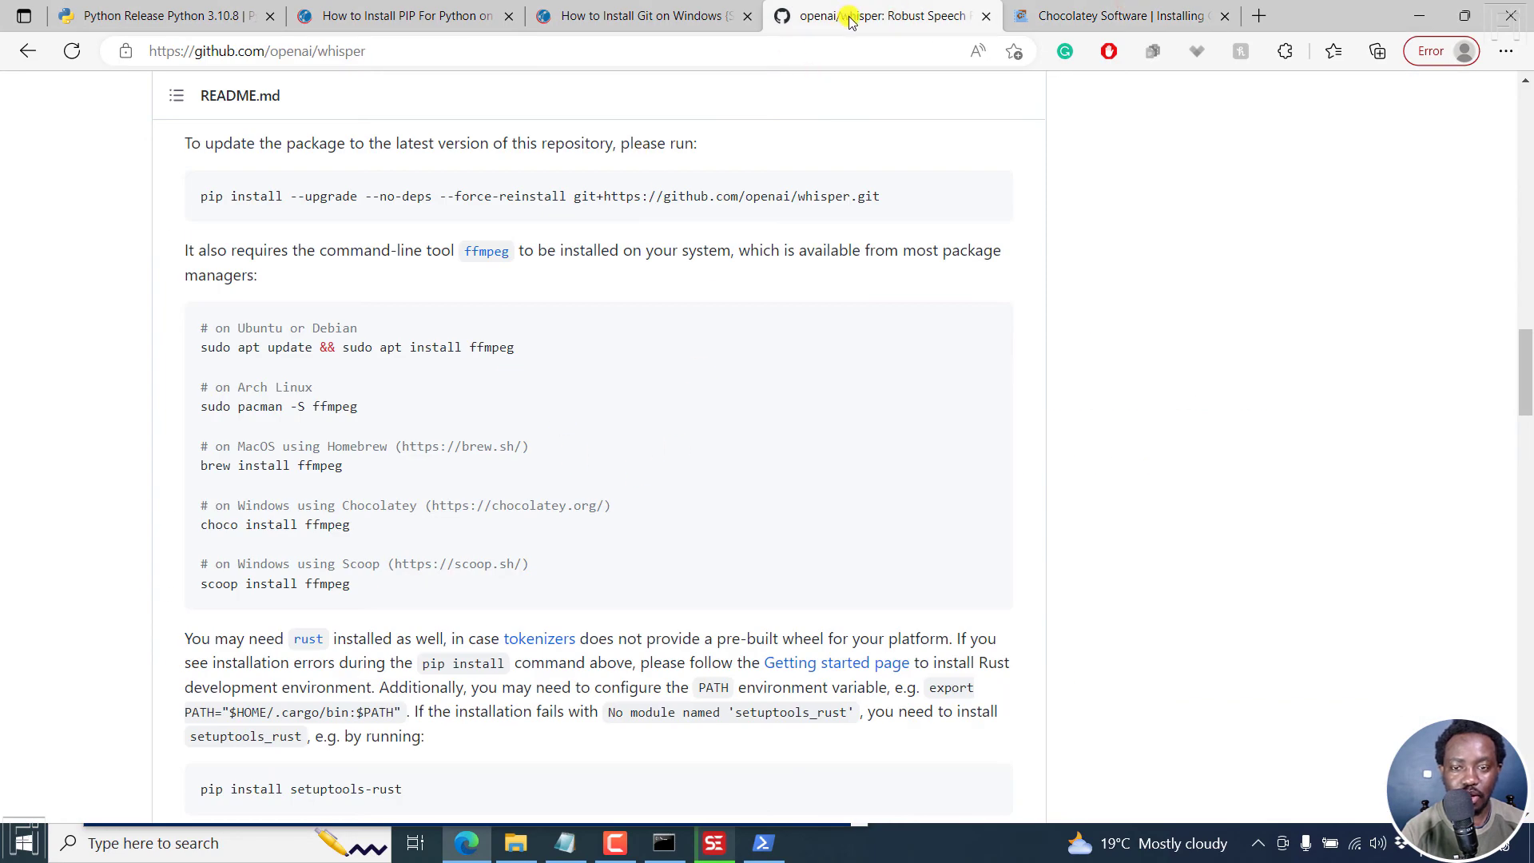
{"action": "left_click_drag", "start_coordinate": [361, 524], "coordinate": [200, 534]}
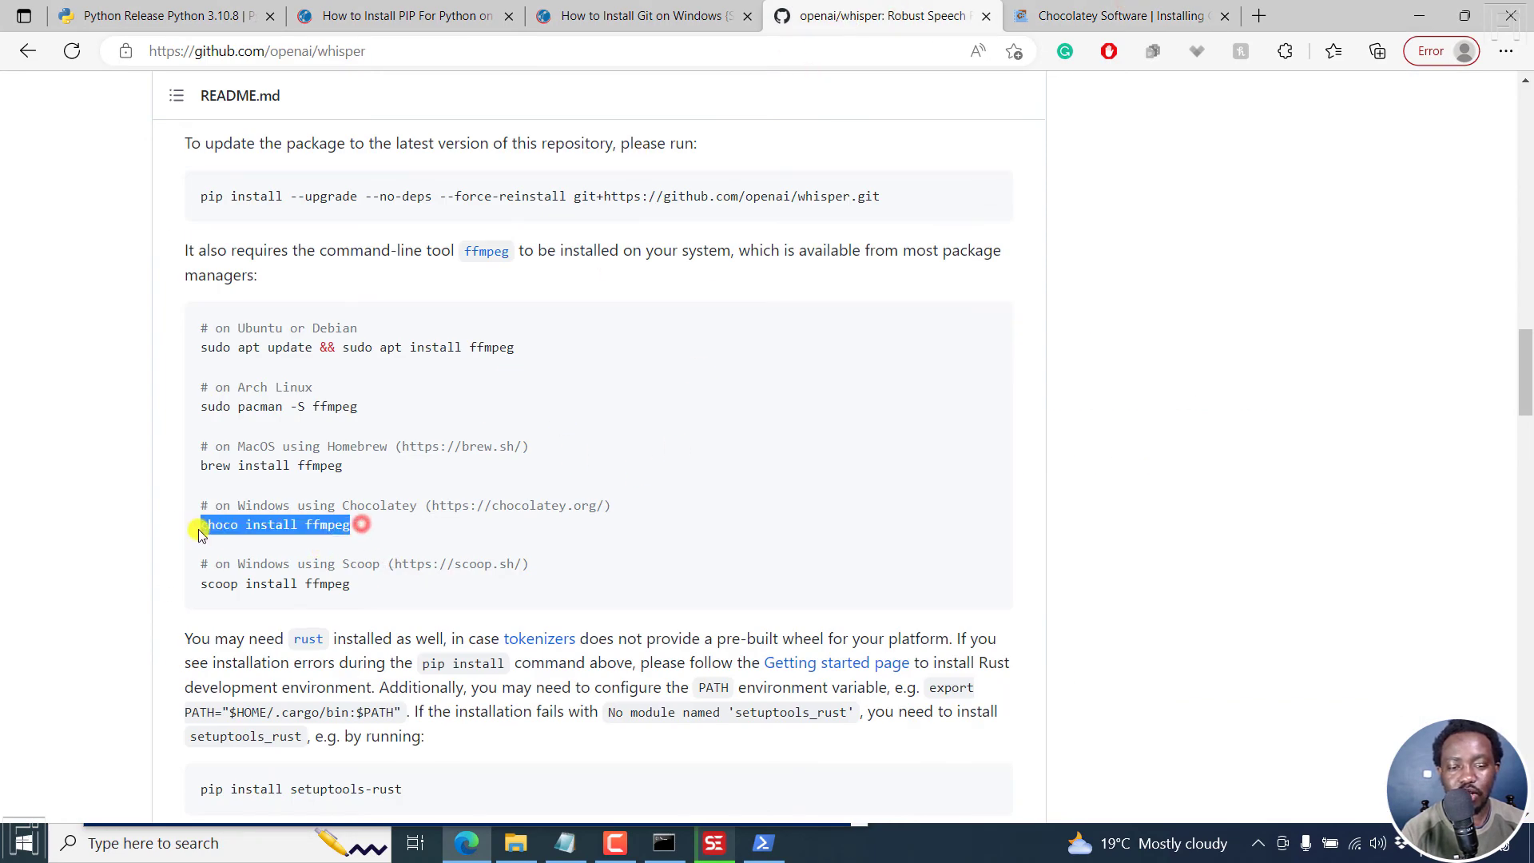
{"action": "right_click", "coordinate": [216, 526]}
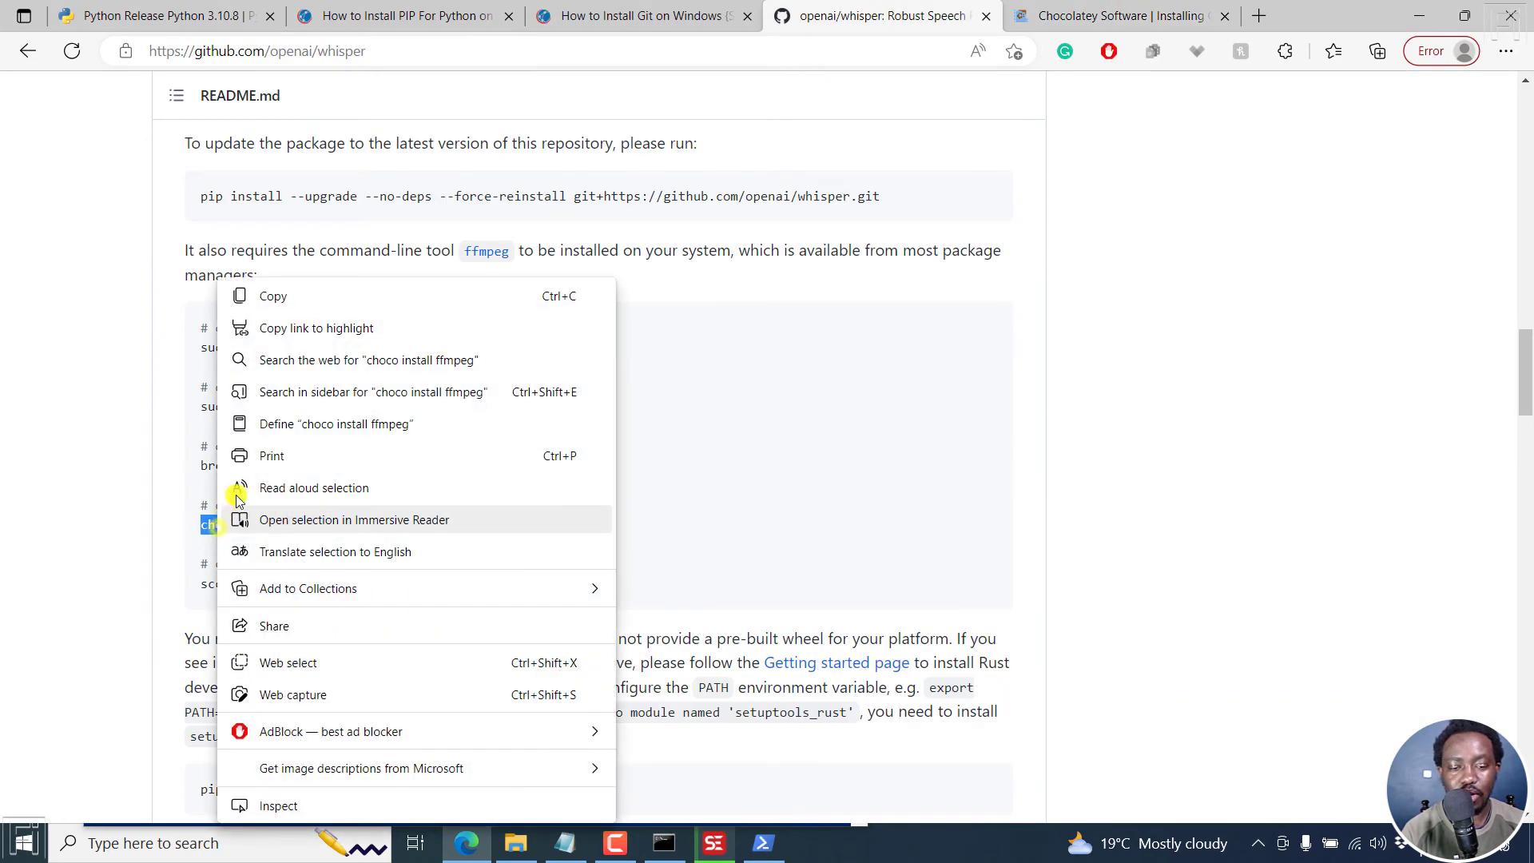
{"action": "left_click", "coordinate": [277, 295]}
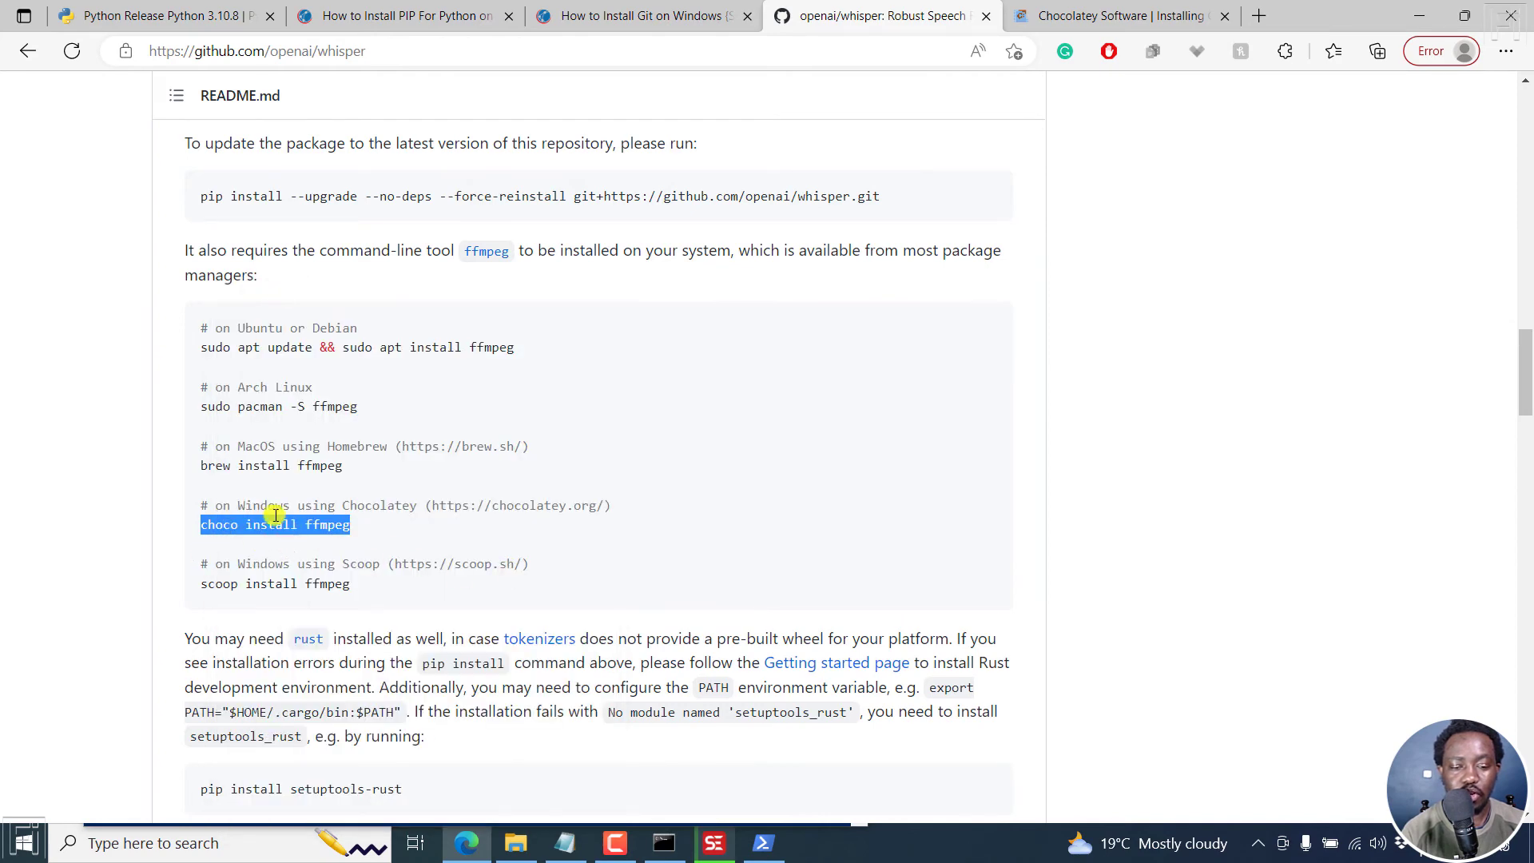
Paste and run 'choco install ffmpeg' in the administrator PowerShell
{"action": "left_click", "coordinate": [765, 847]}
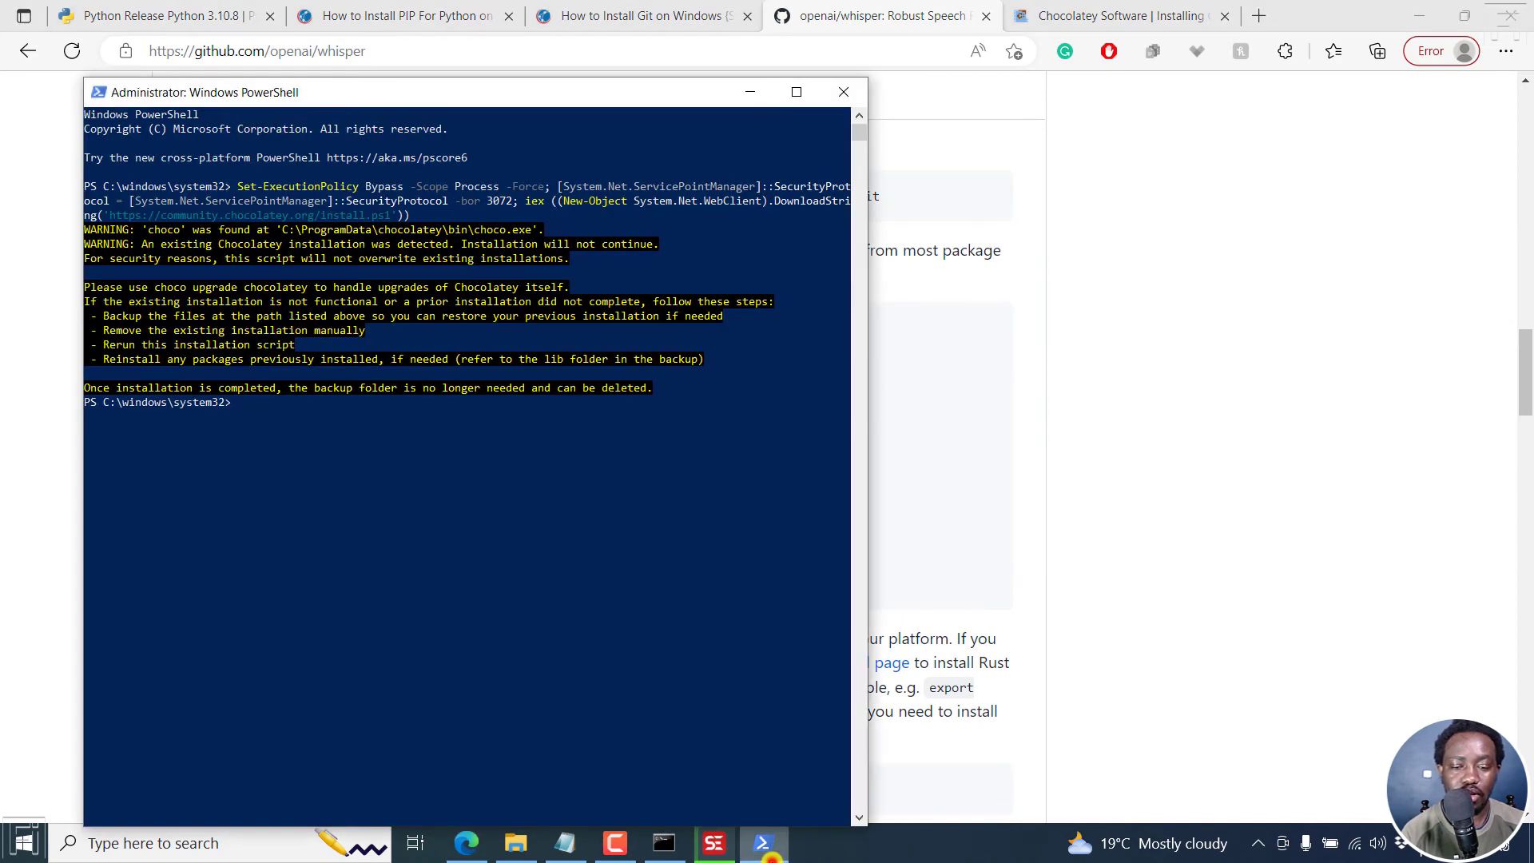
{"action": "key", "text": "ctrl+v"}
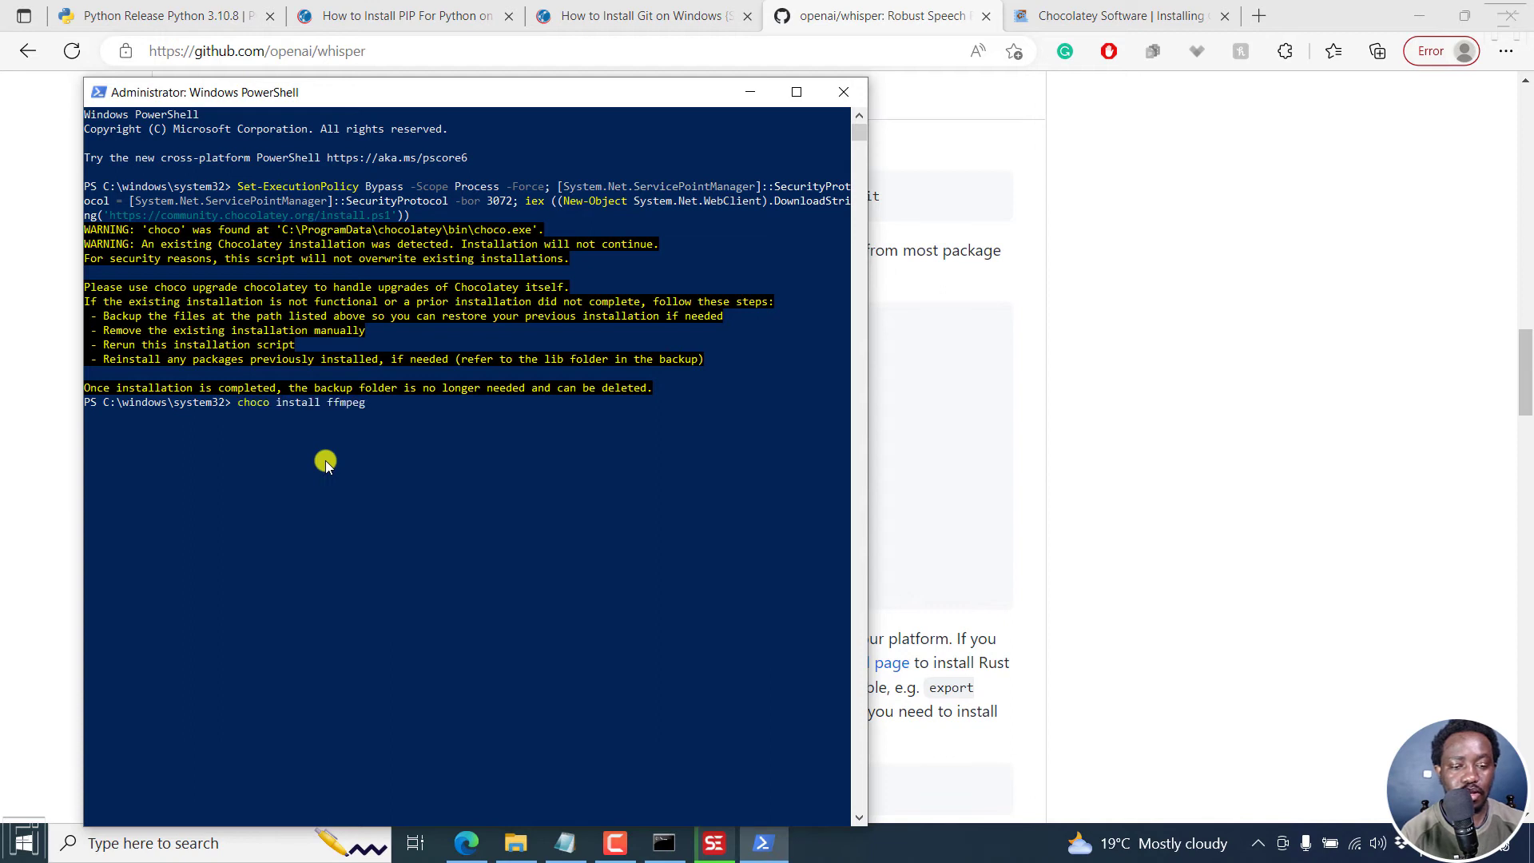
{"action": "key", "text": "Return"}
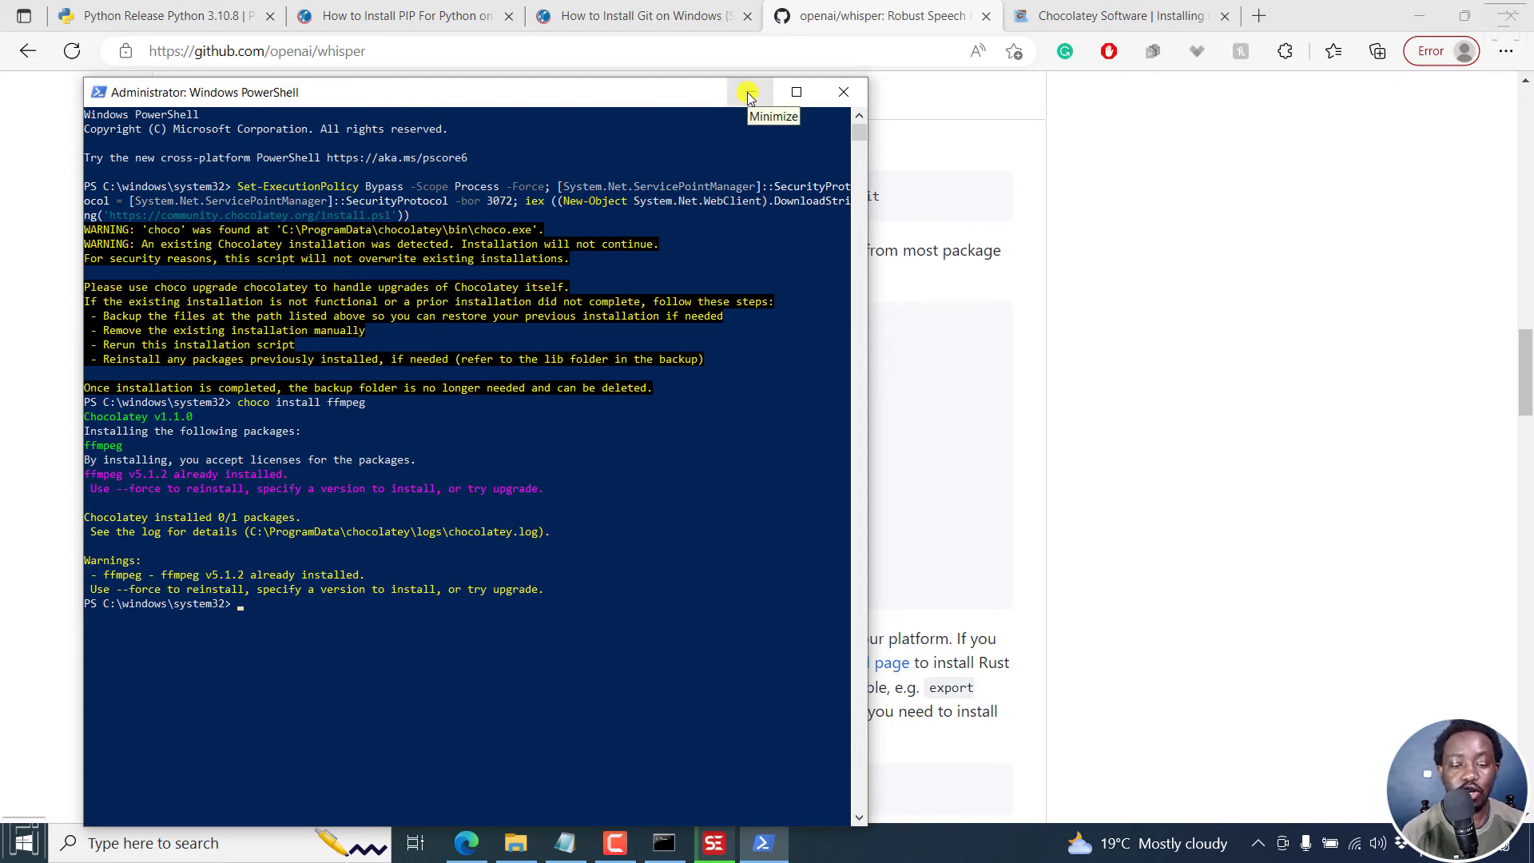
Check the Yes answer under Install FFMPEG in the fix notes, then return to the whisper page
{"action": "left_click", "coordinate": [565, 843]}
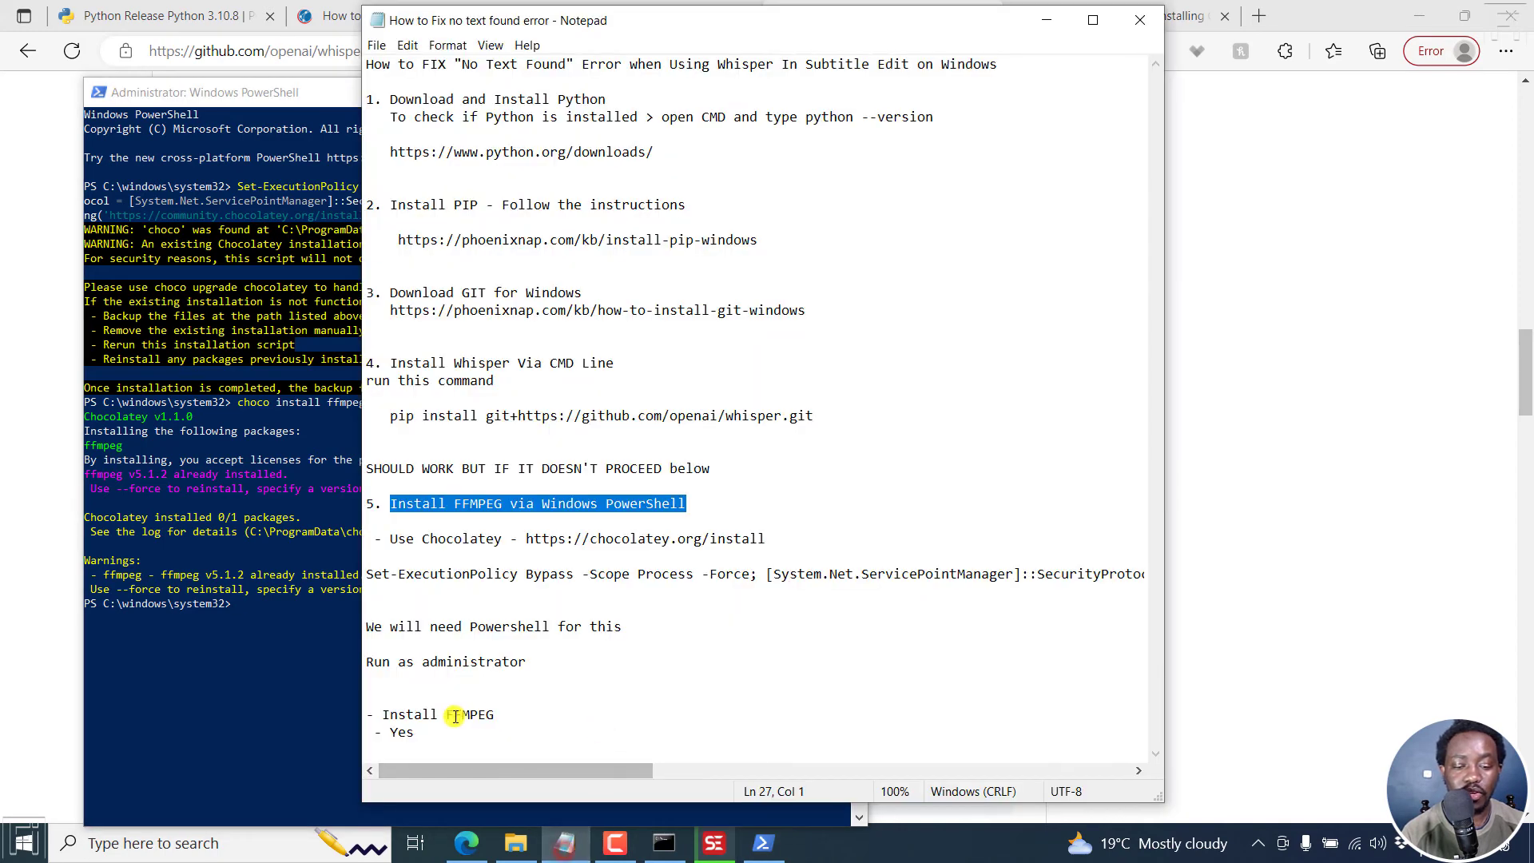
{"action": "left_click_drag", "start_coordinate": [396, 731], "coordinate": [415, 734]}
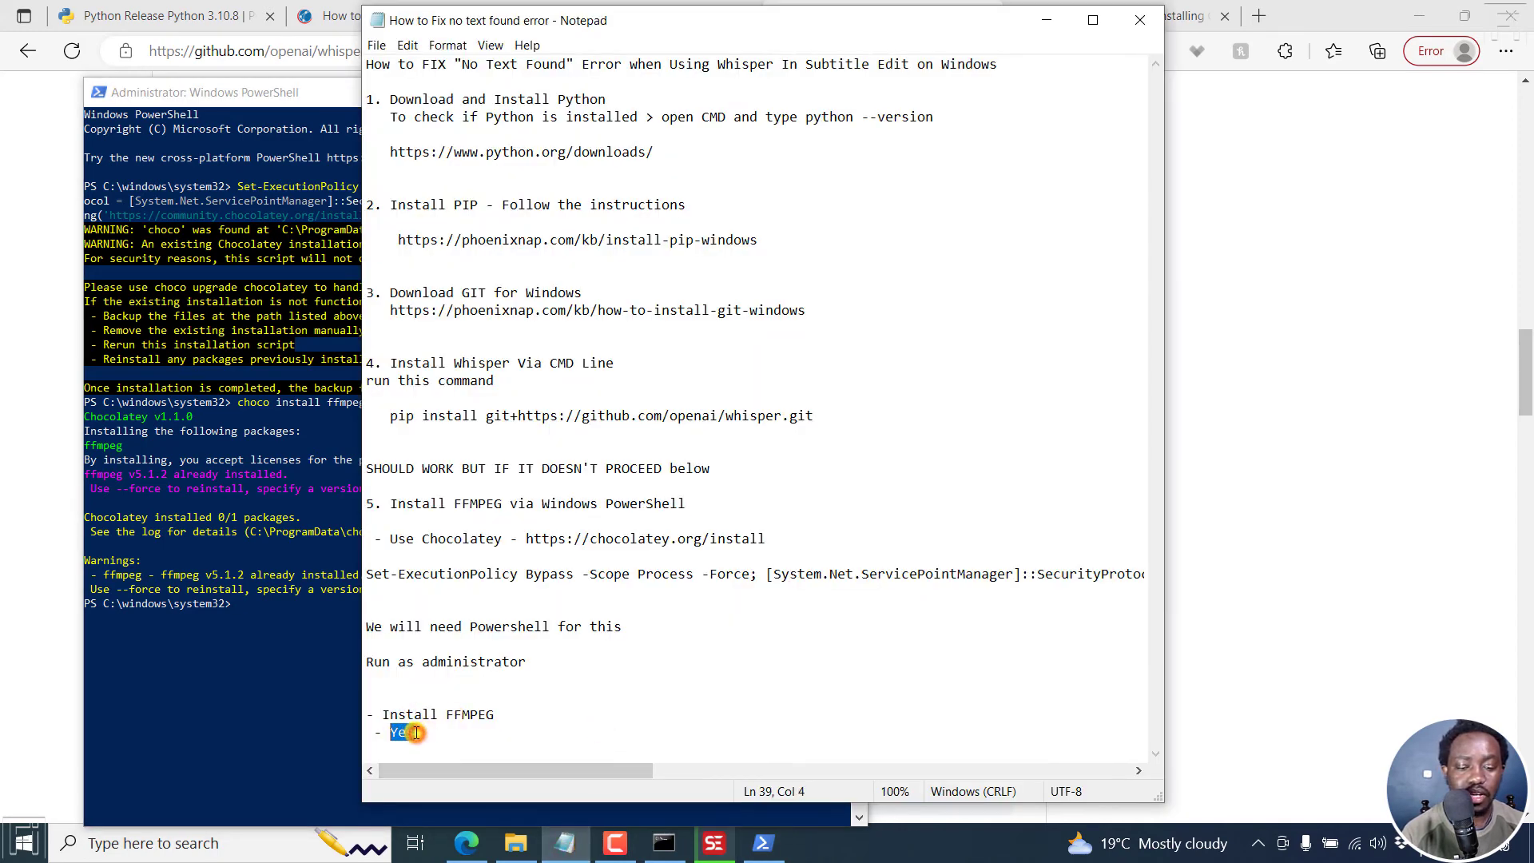
{"action": "left_click", "coordinate": [429, 734]}
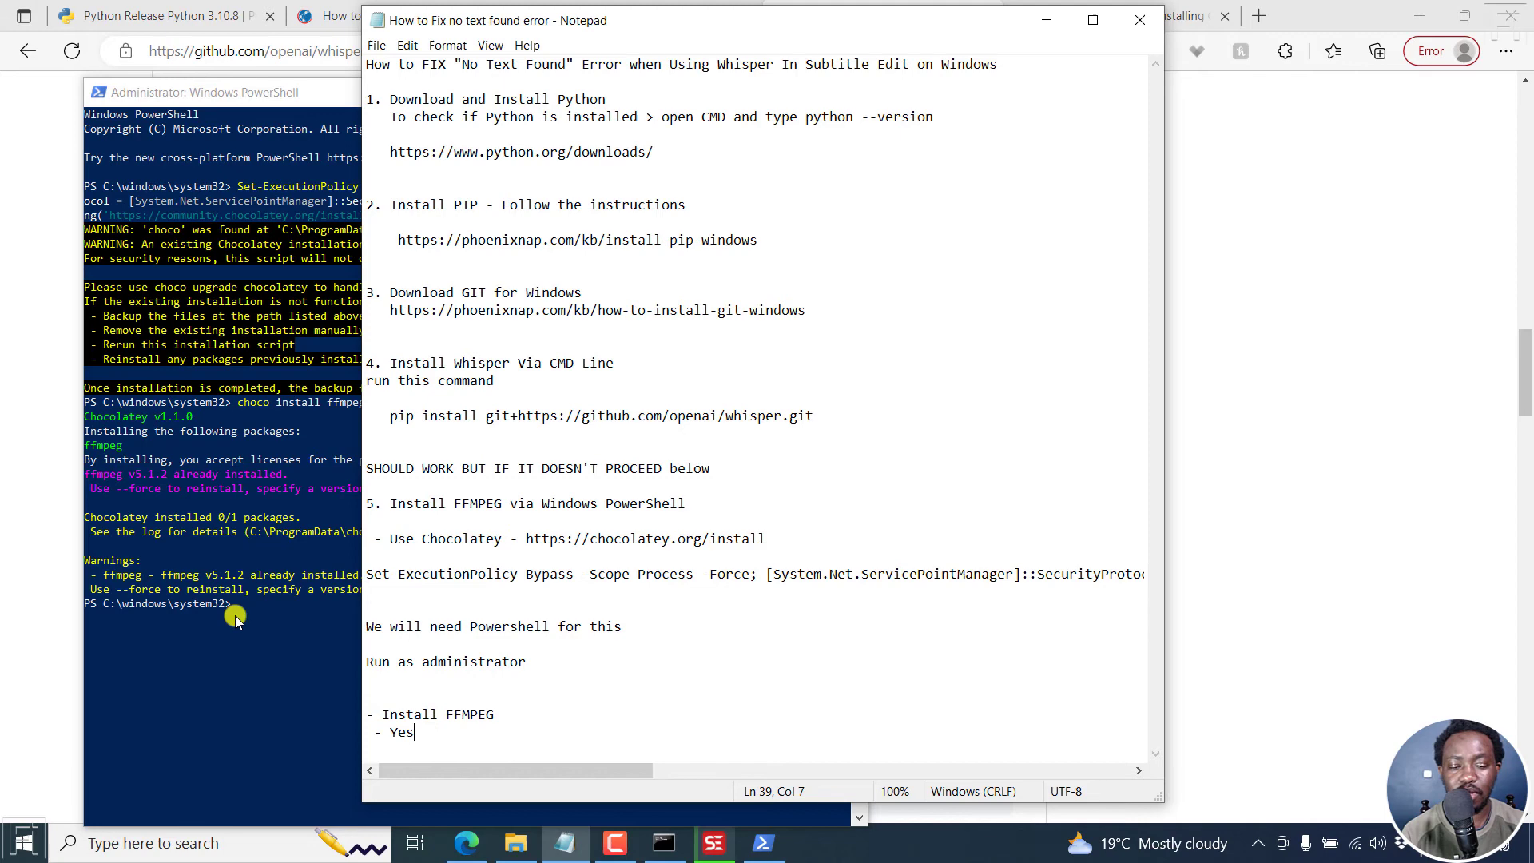
{"action": "left_click", "coordinate": [1249, 395]}
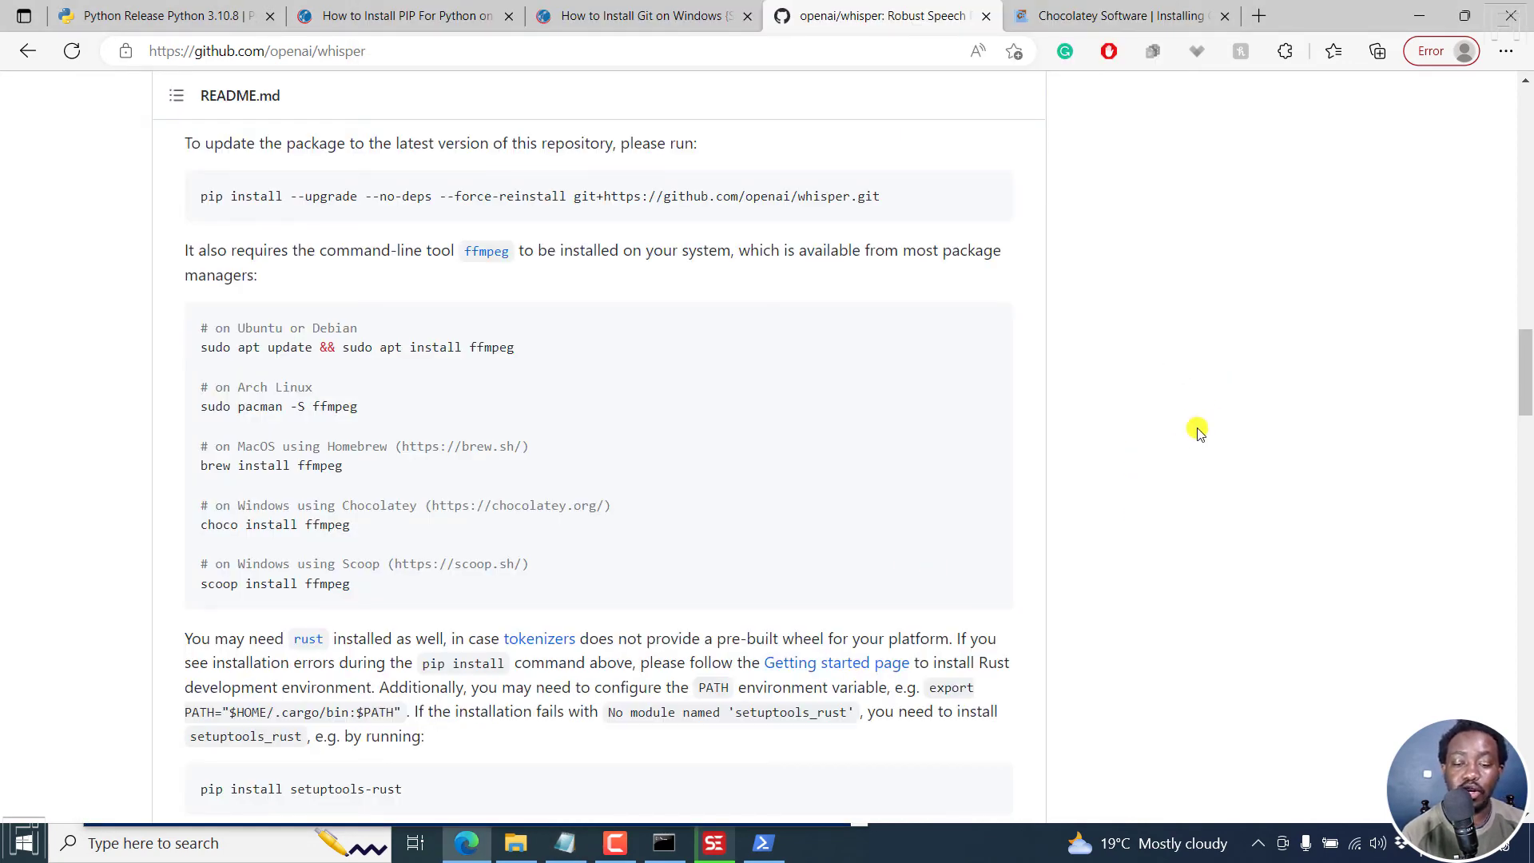
Close Subtitle Edit, answering No to saving the untitled subtitle
{"action": "left_click", "coordinate": [714, 843]}
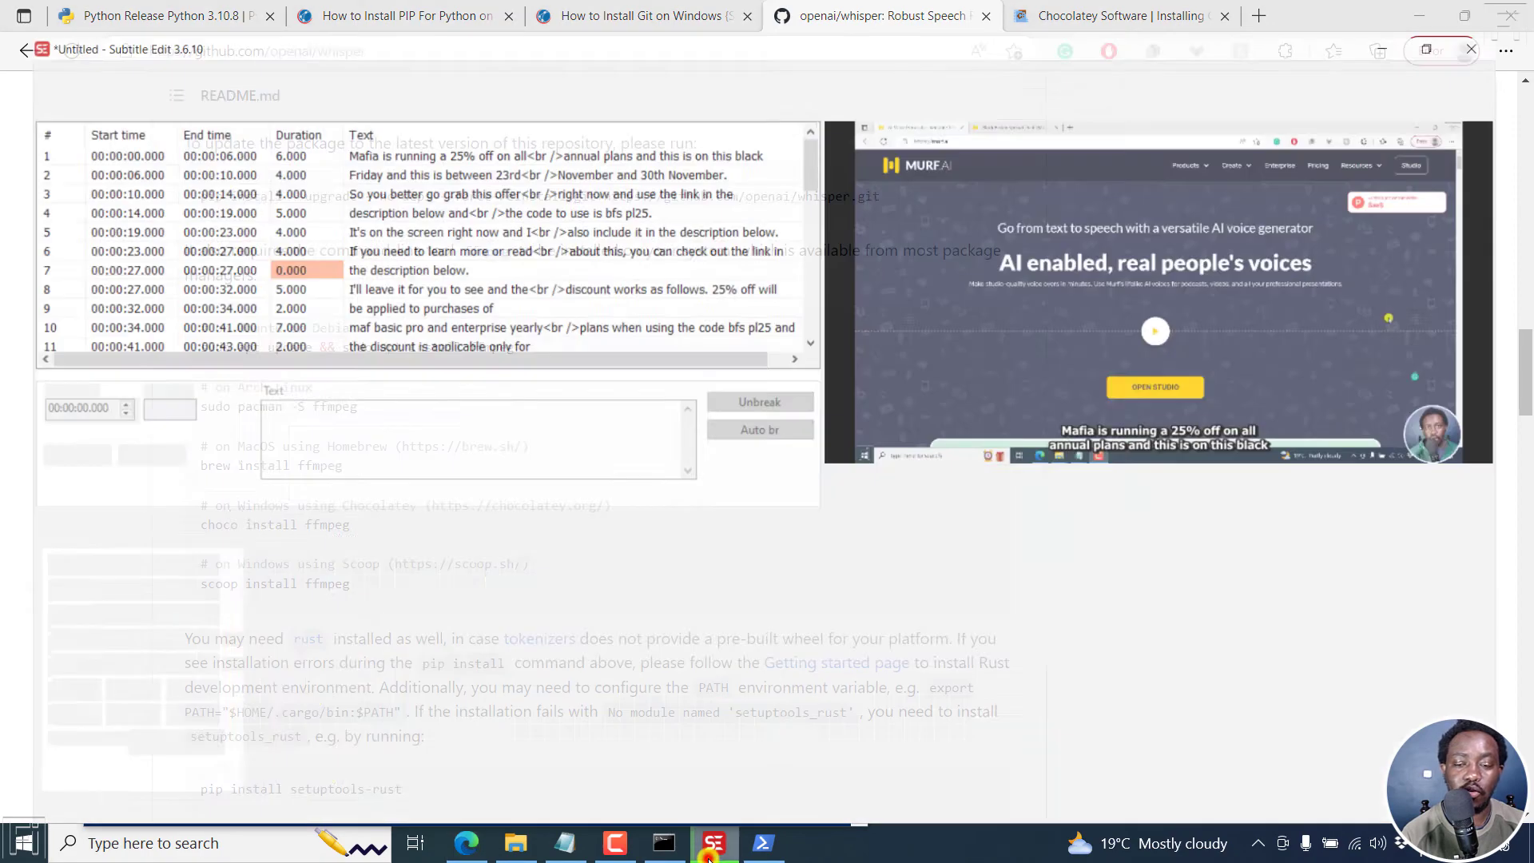
{"action": "left_click", "coordinate": [1508, 11]}
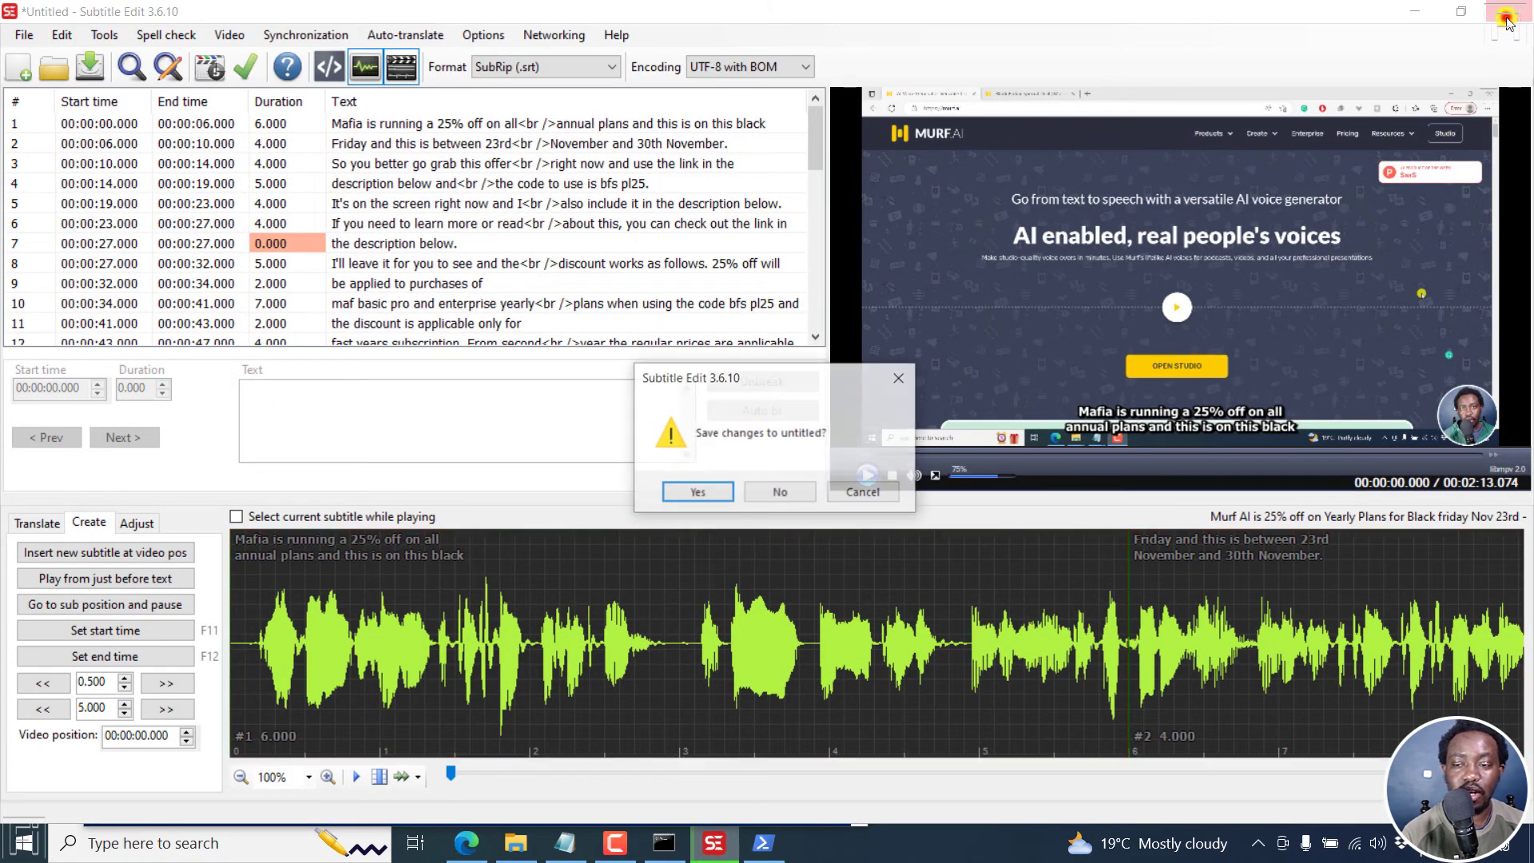
{"action": "left_click", "coordinate": [798, 493]}
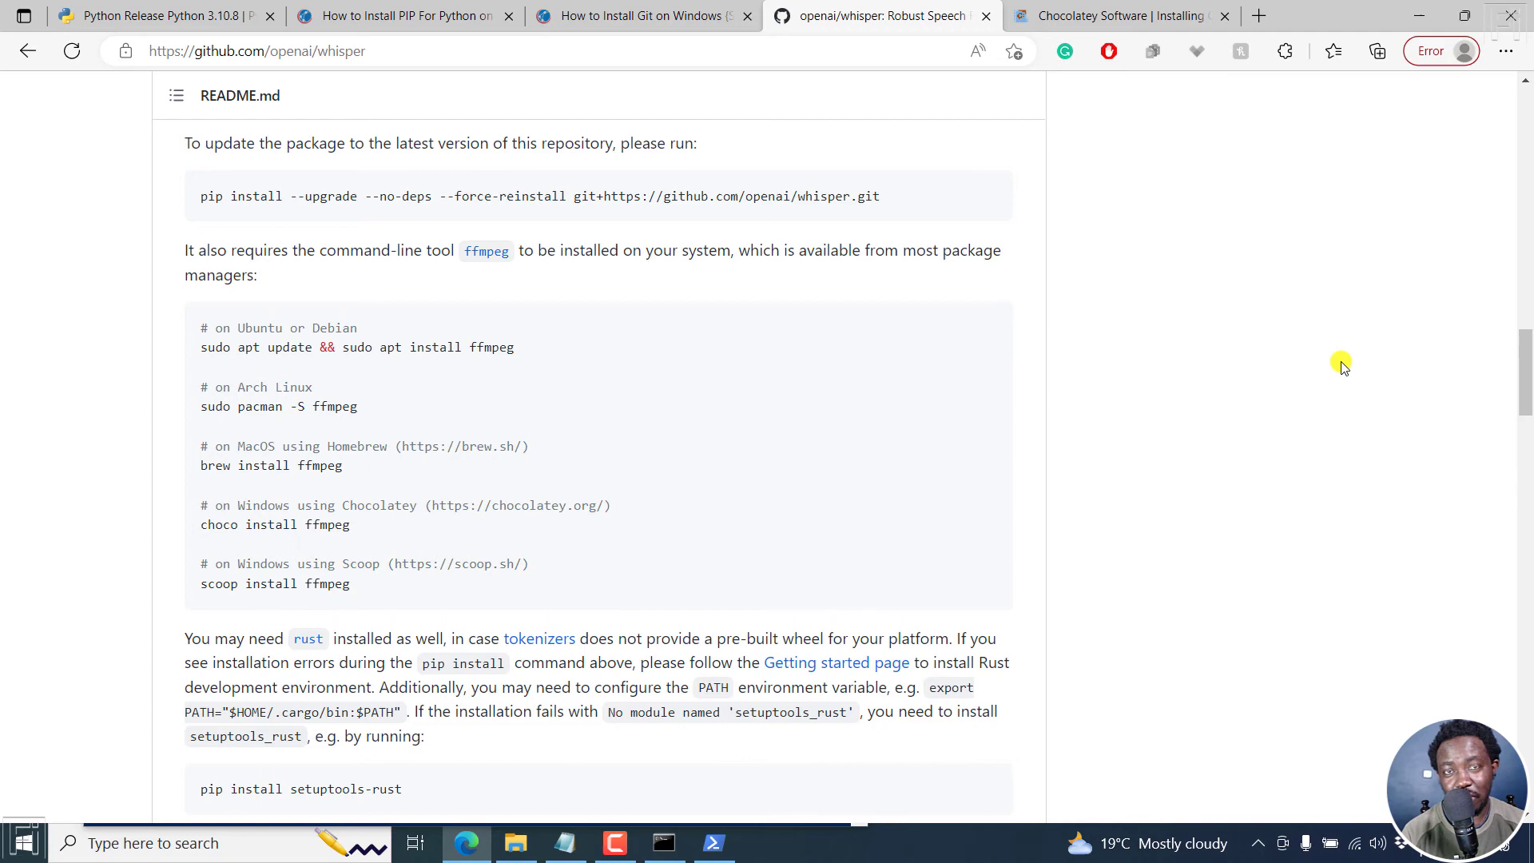
{"action": "left_click", "coordinate": [565, 843]}
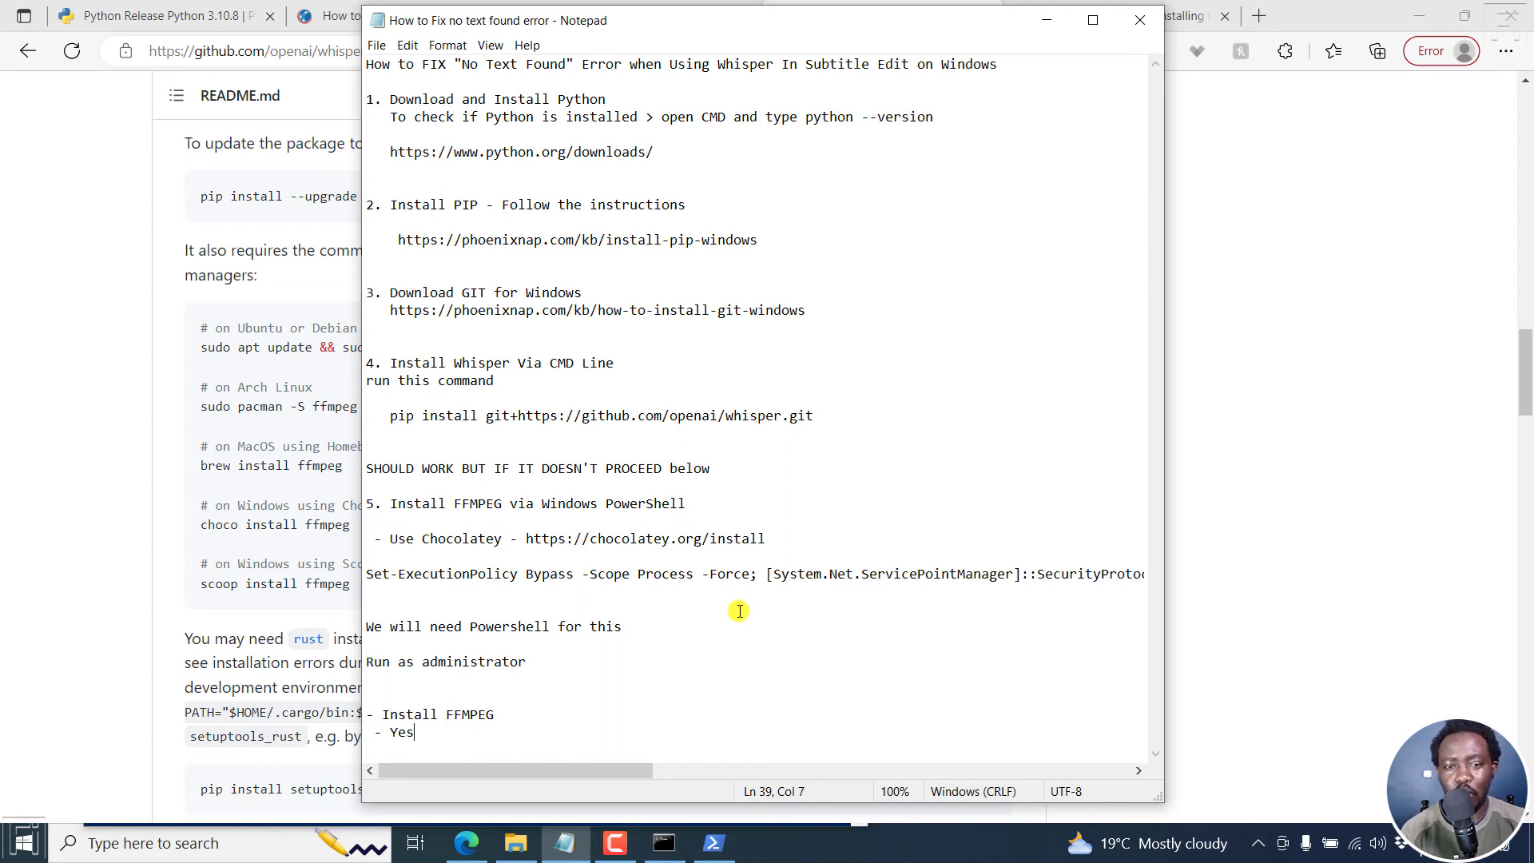
{"action": "left_click", "coordinate": [366, 98]}
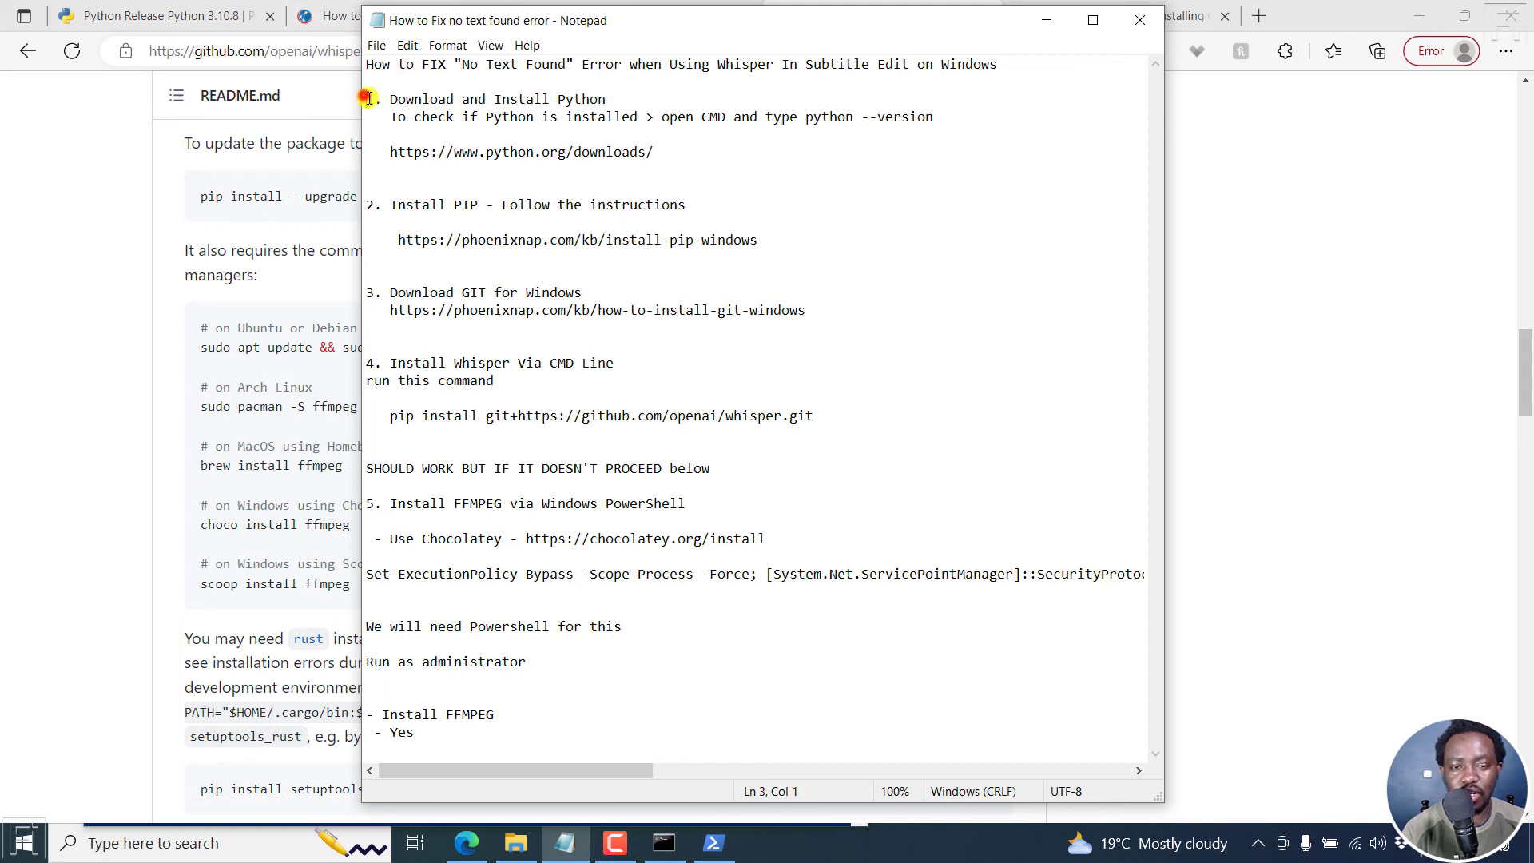
{"action": "left_click_drag", "start_coordinate": [366, 98], "coordinate": [827, 437]}
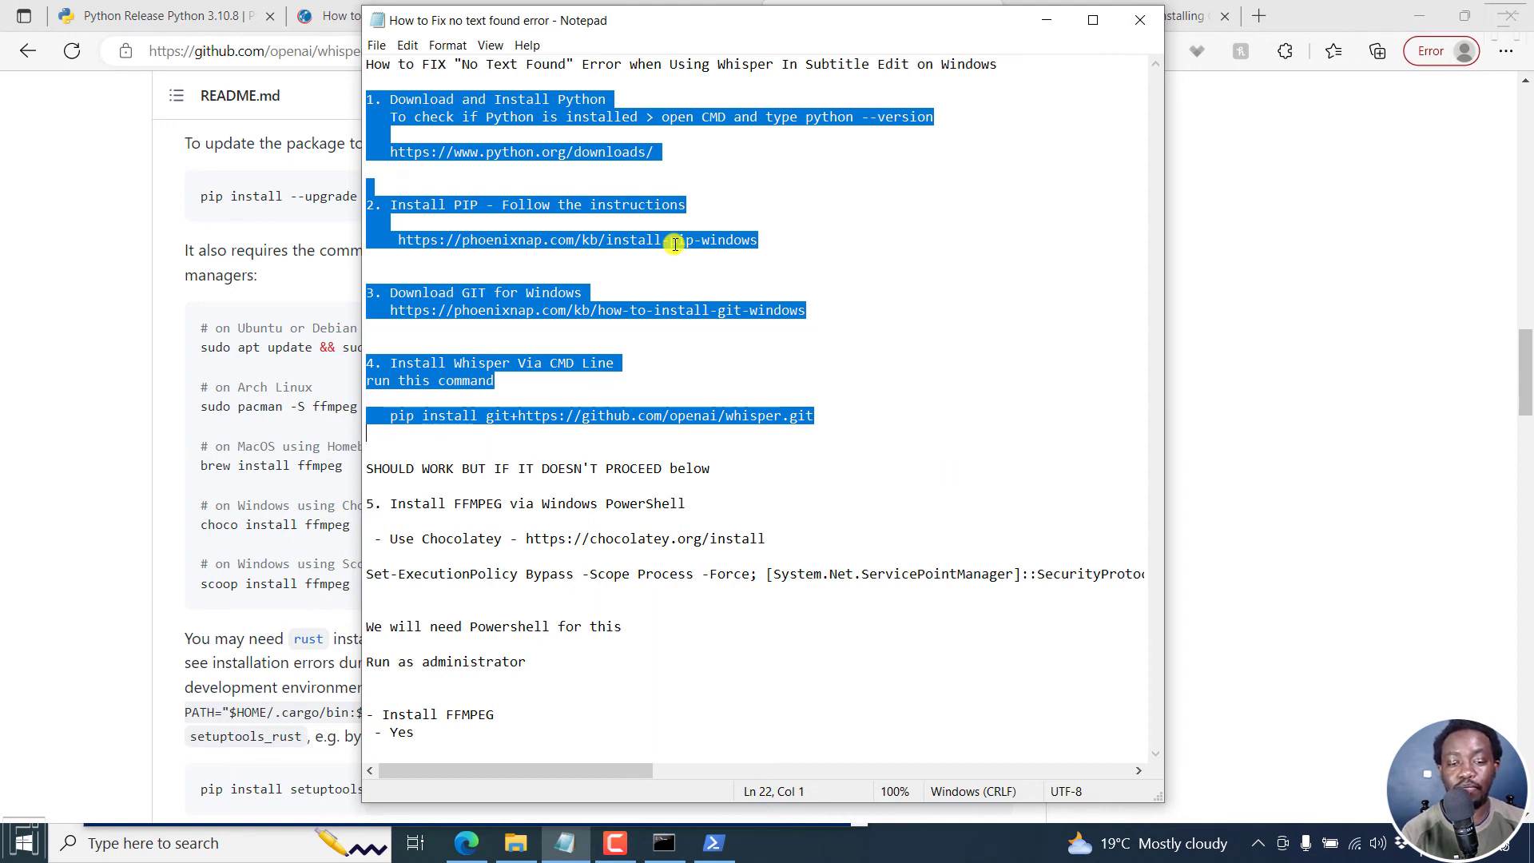
{"action": "left_click", "coordinate": [404, 486]}
{"action": "left_click_drag", "start_coordinate": [370, 497], "coordinate": [685, 747]}
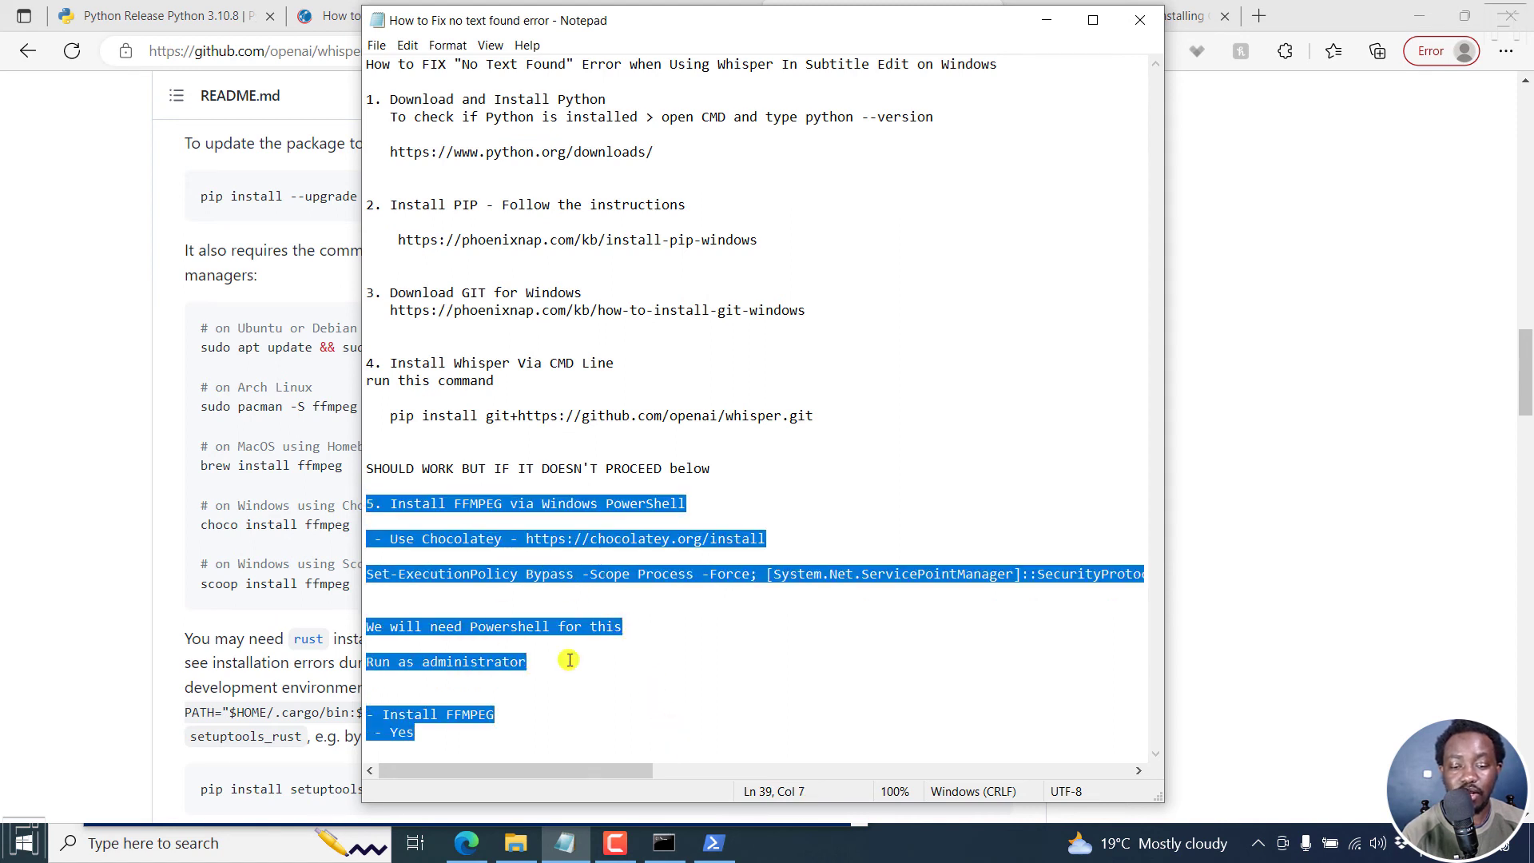
{"action": "left_click", "coordinate": [715, 510]}
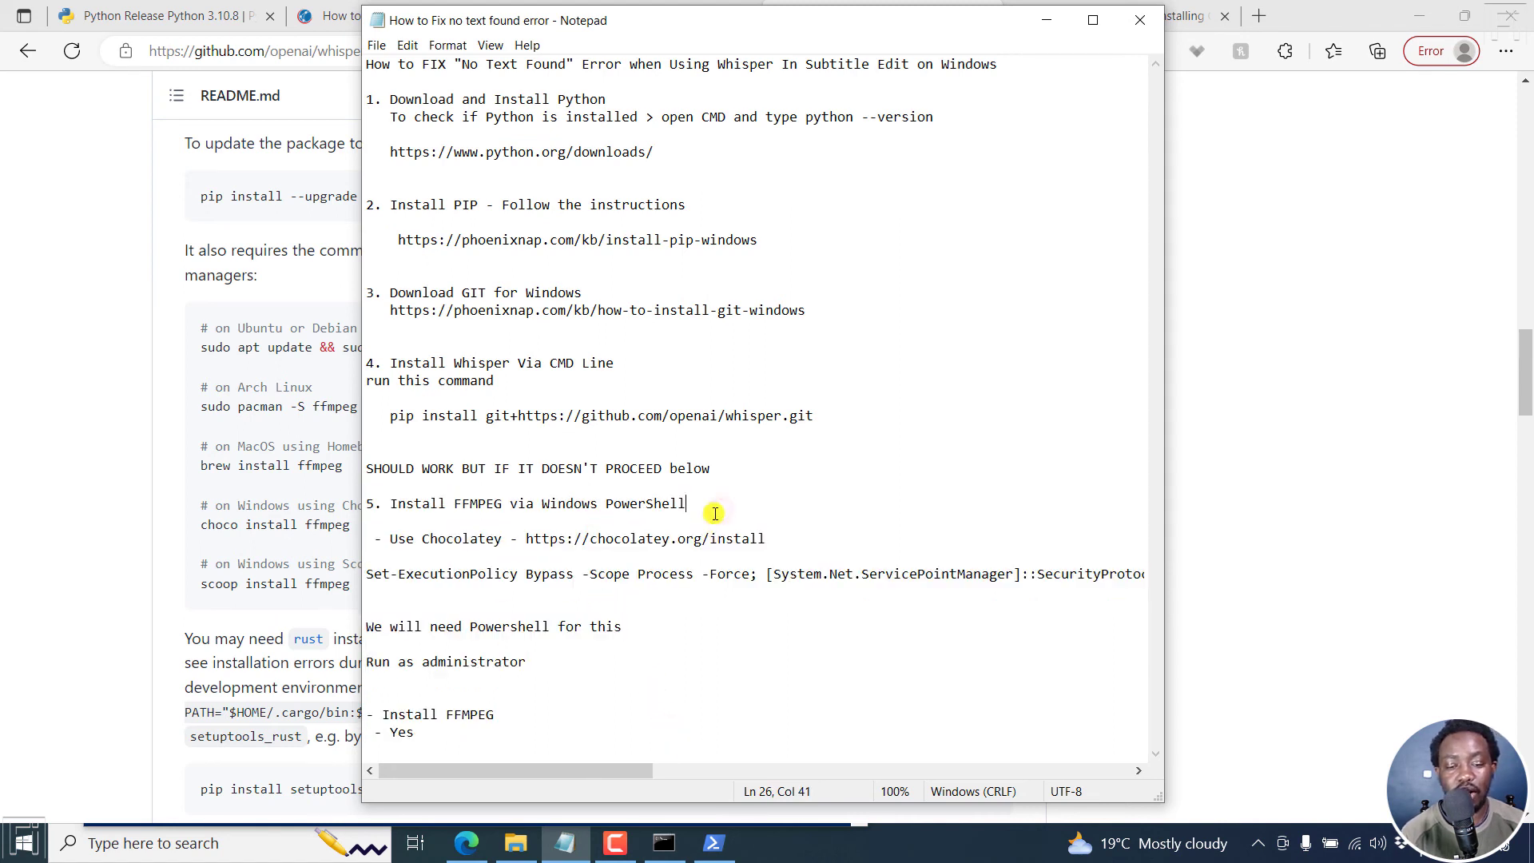
{"action": "left_click", "coordinate": [1319, 367]}
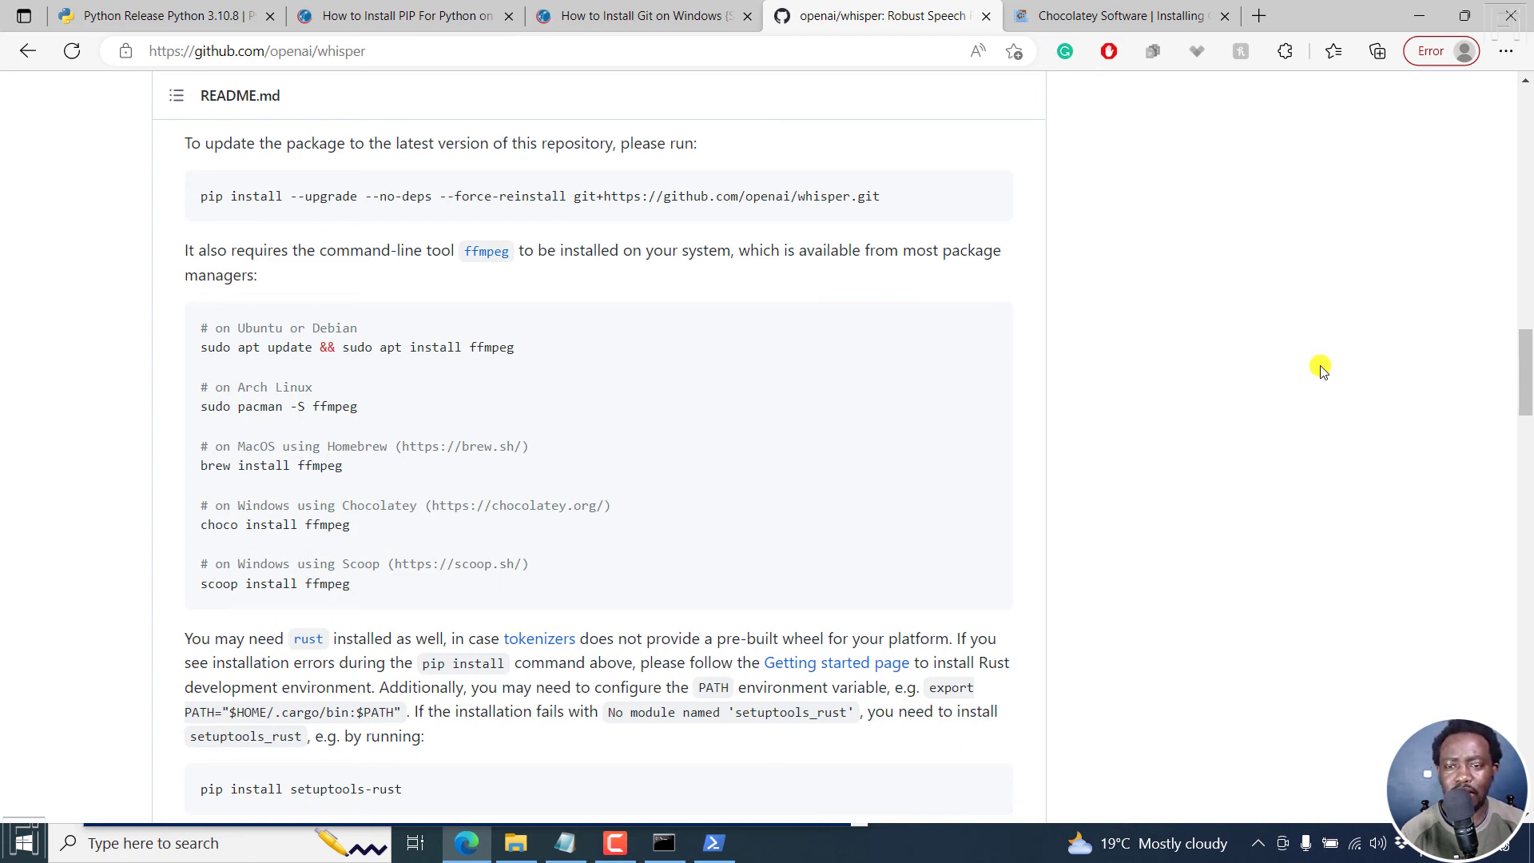
Revisit the Python release, pip install and Git install guide tabs, then scroll the whisper README up
{"action": "left_click", "coordinate": [195, 8]}
{"action": "left_click", "coordinate": [404, 16]}
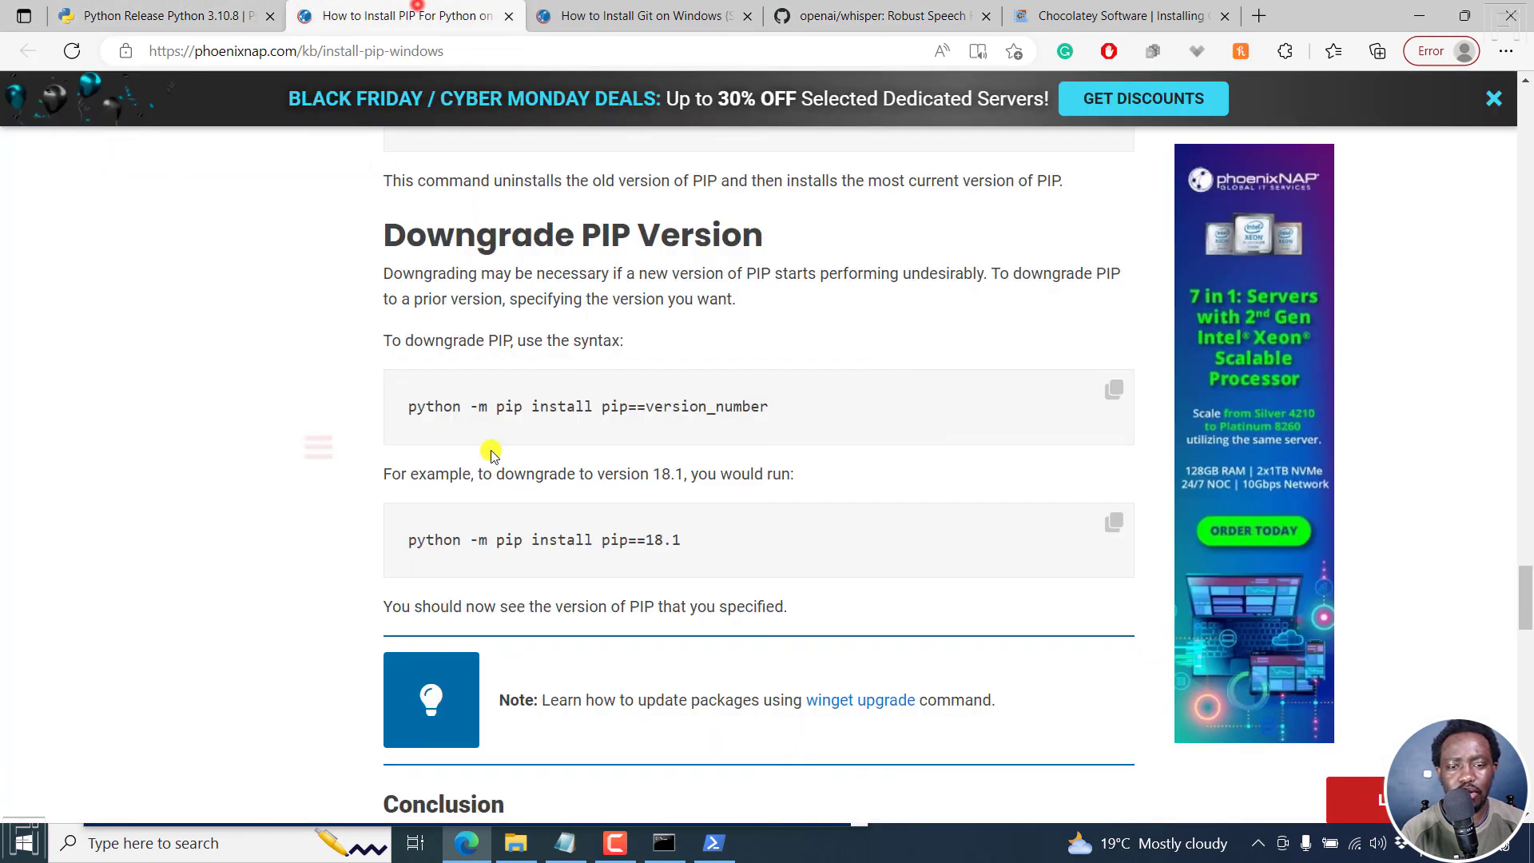
{"action": "left_click", "coordinate": [609, 8]}
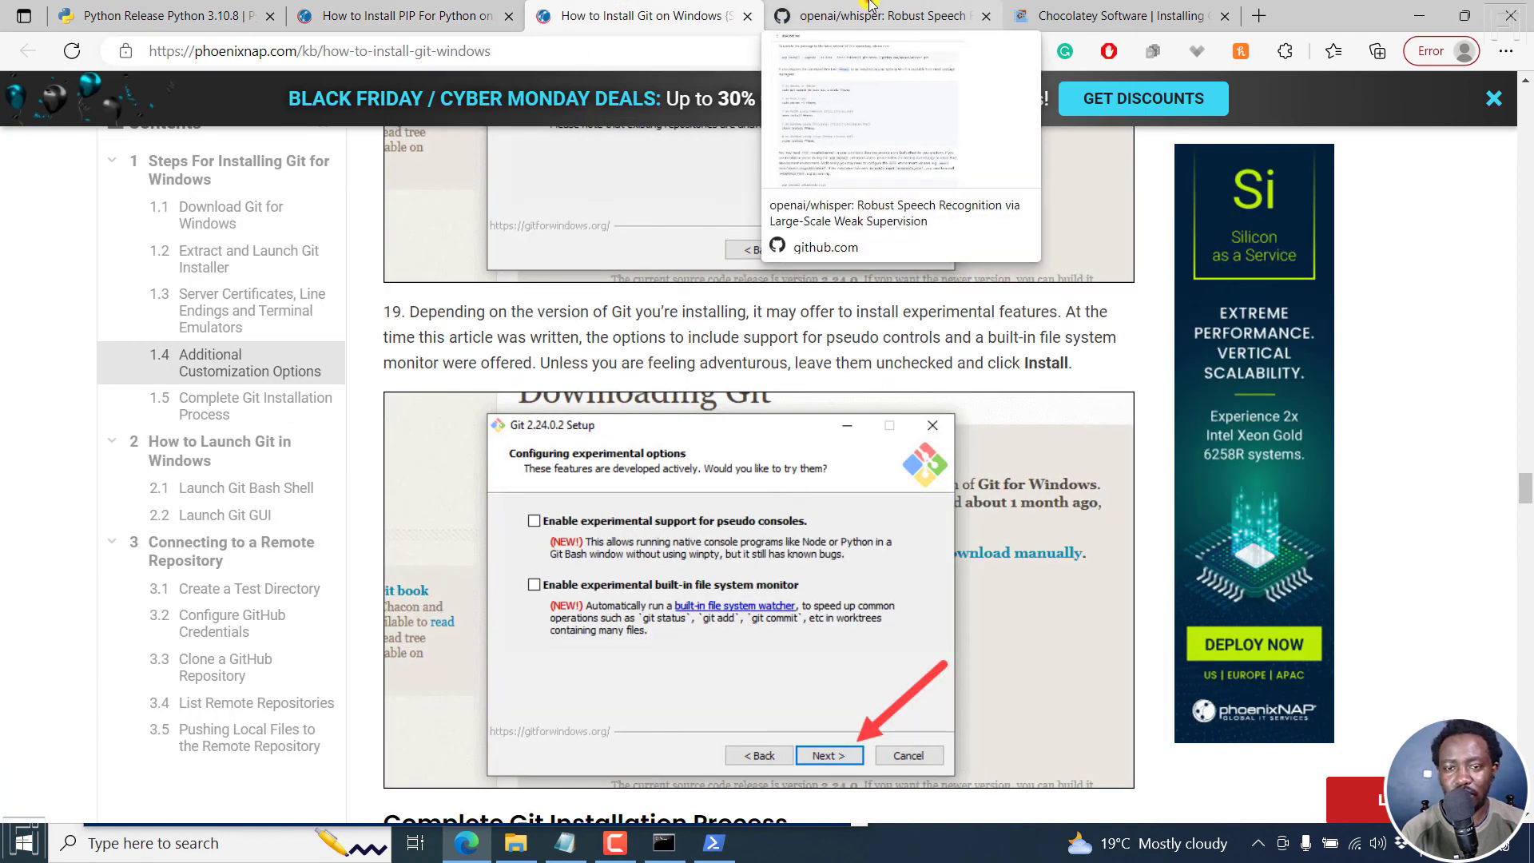
{"action": "left_click", "coordinate": [871, 7]}
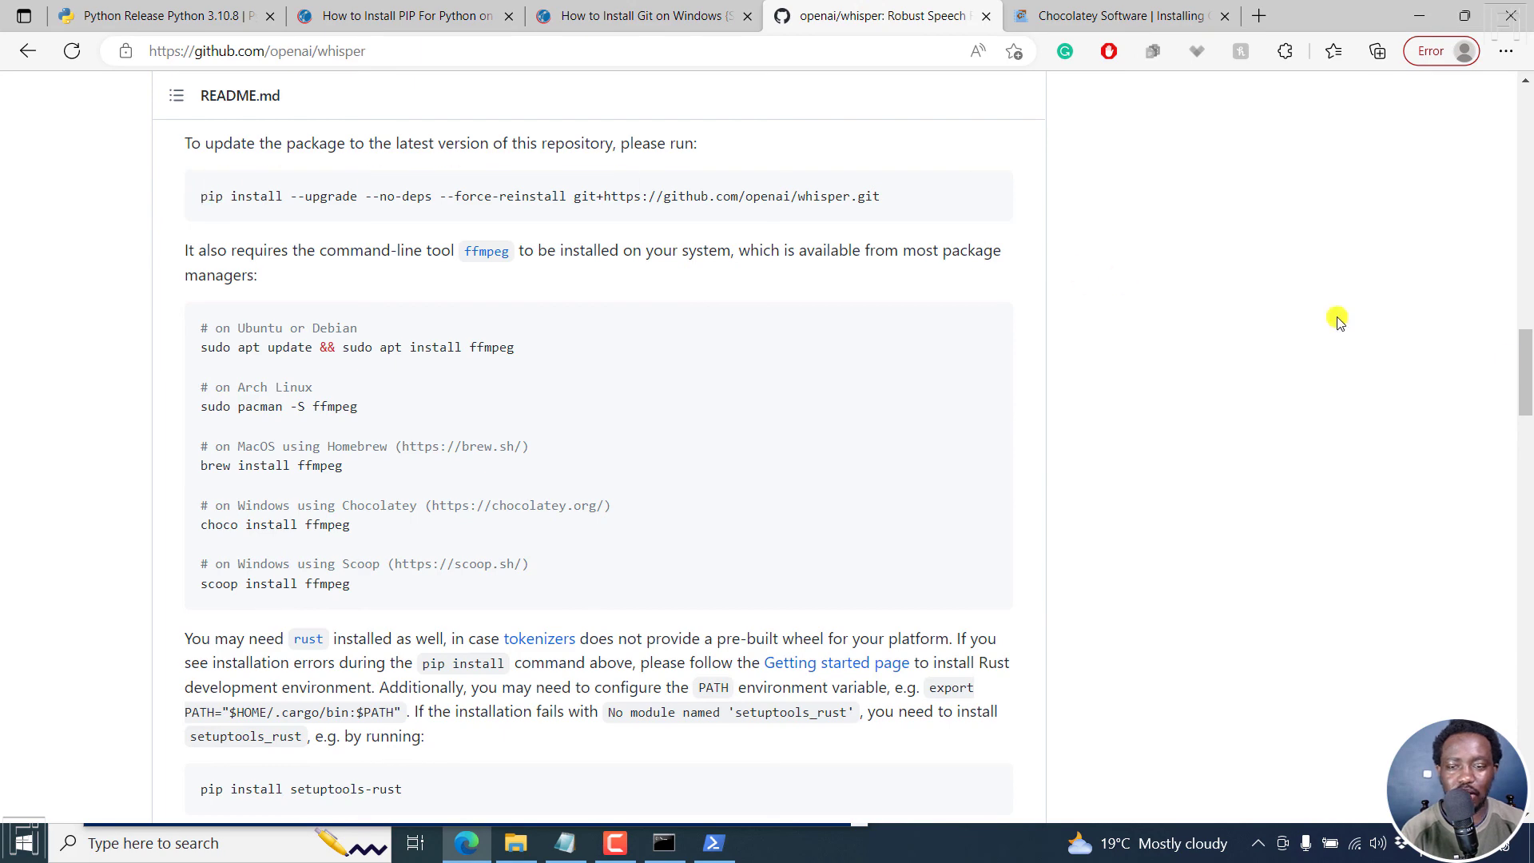
{"action": "scroll", "coordinate": [637, 342], "scroll_direction": "up", "scroll_amount": 3}
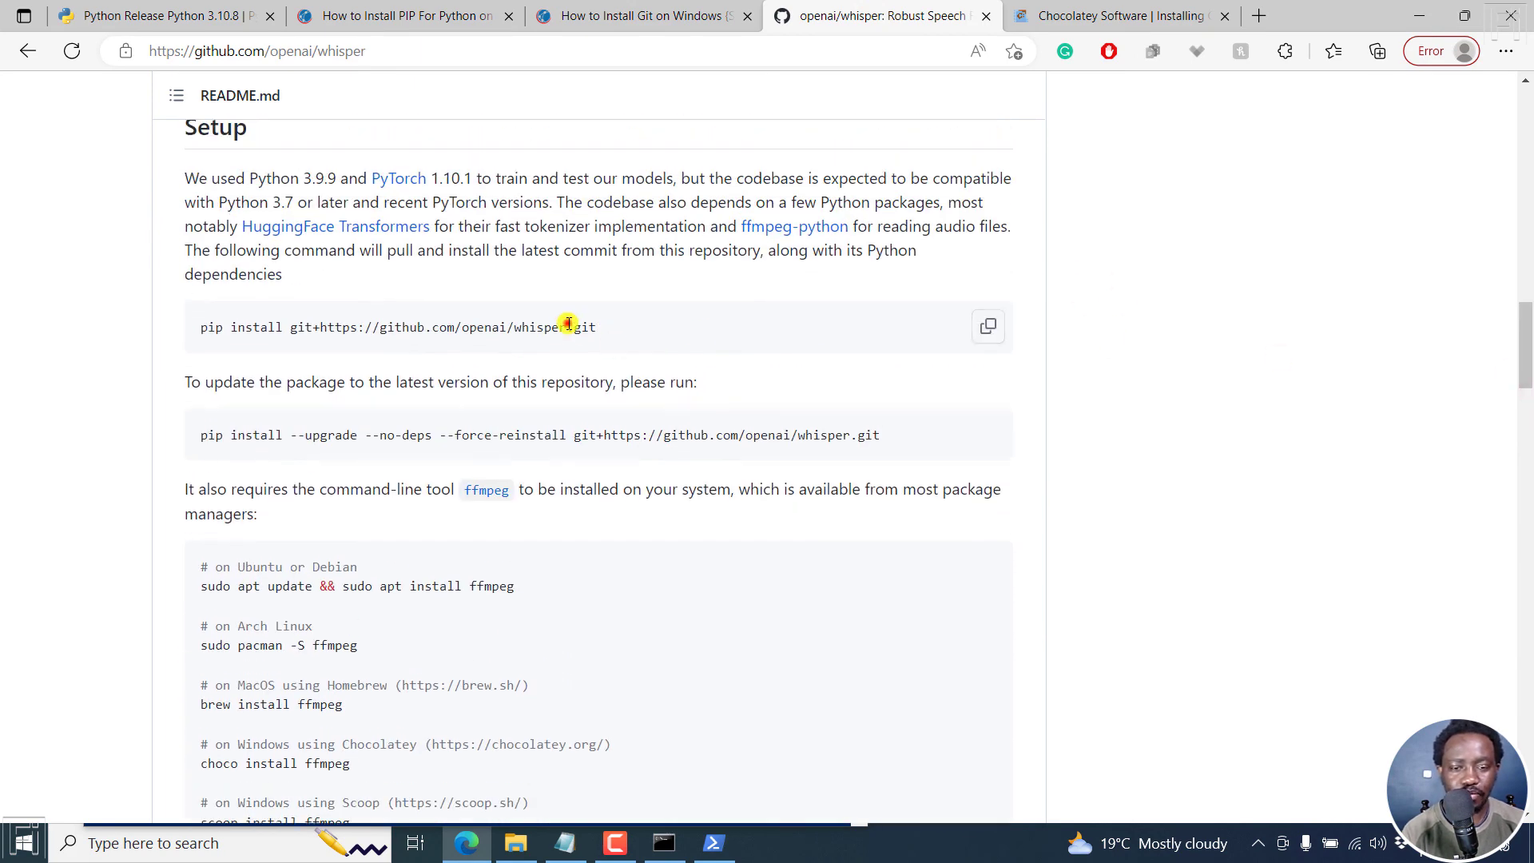
Copy the Chocolatey install command, then select 'choco install ffmpeg' in the whisper README
{"action": "key", "text": "ctrl+Tab"}
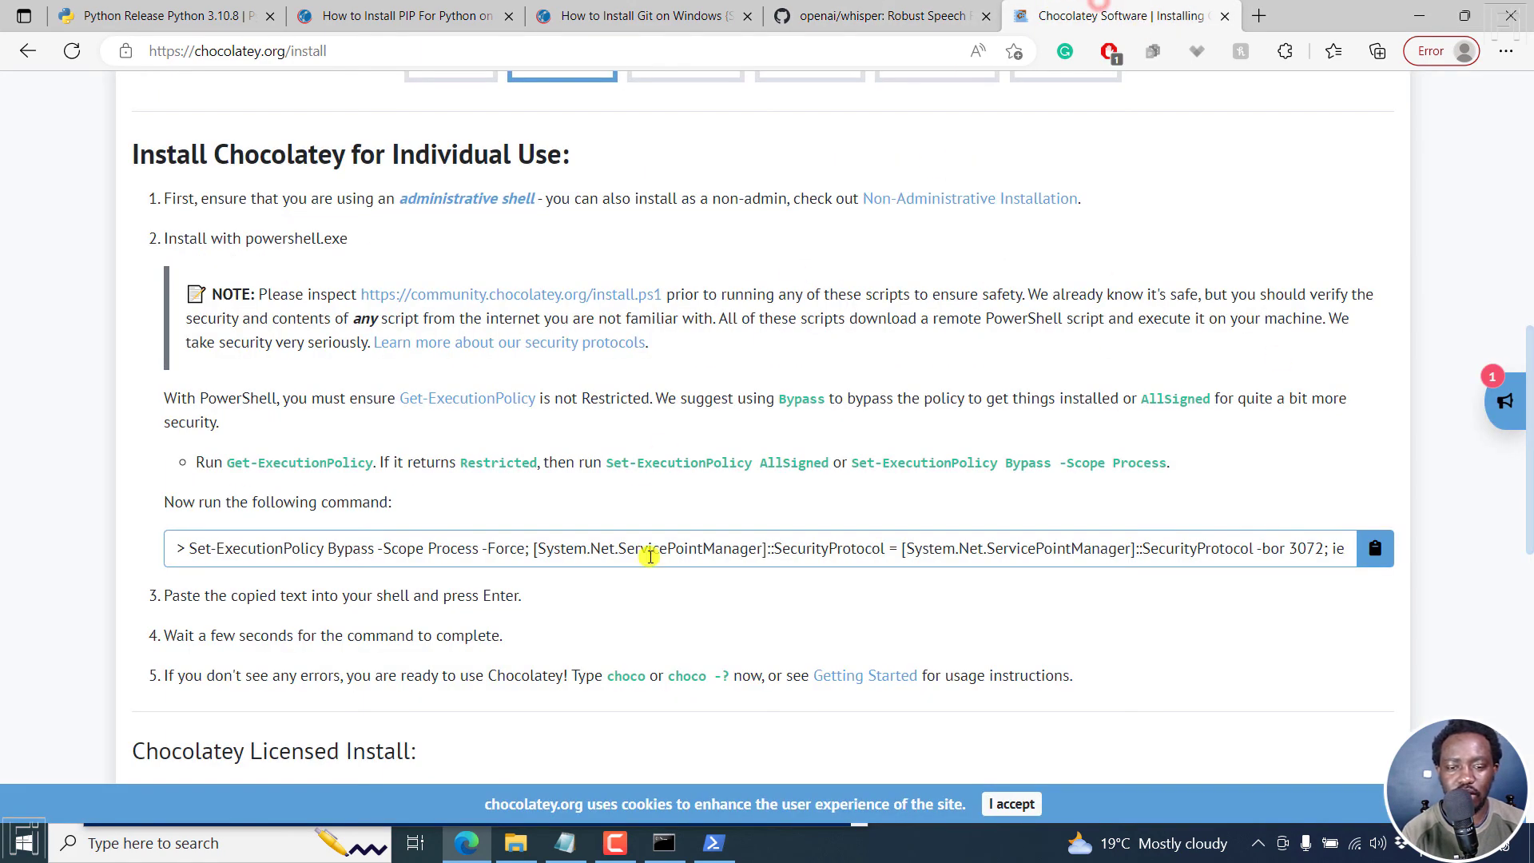
{"action": "left_click", "coordinate": [1376, 548]}
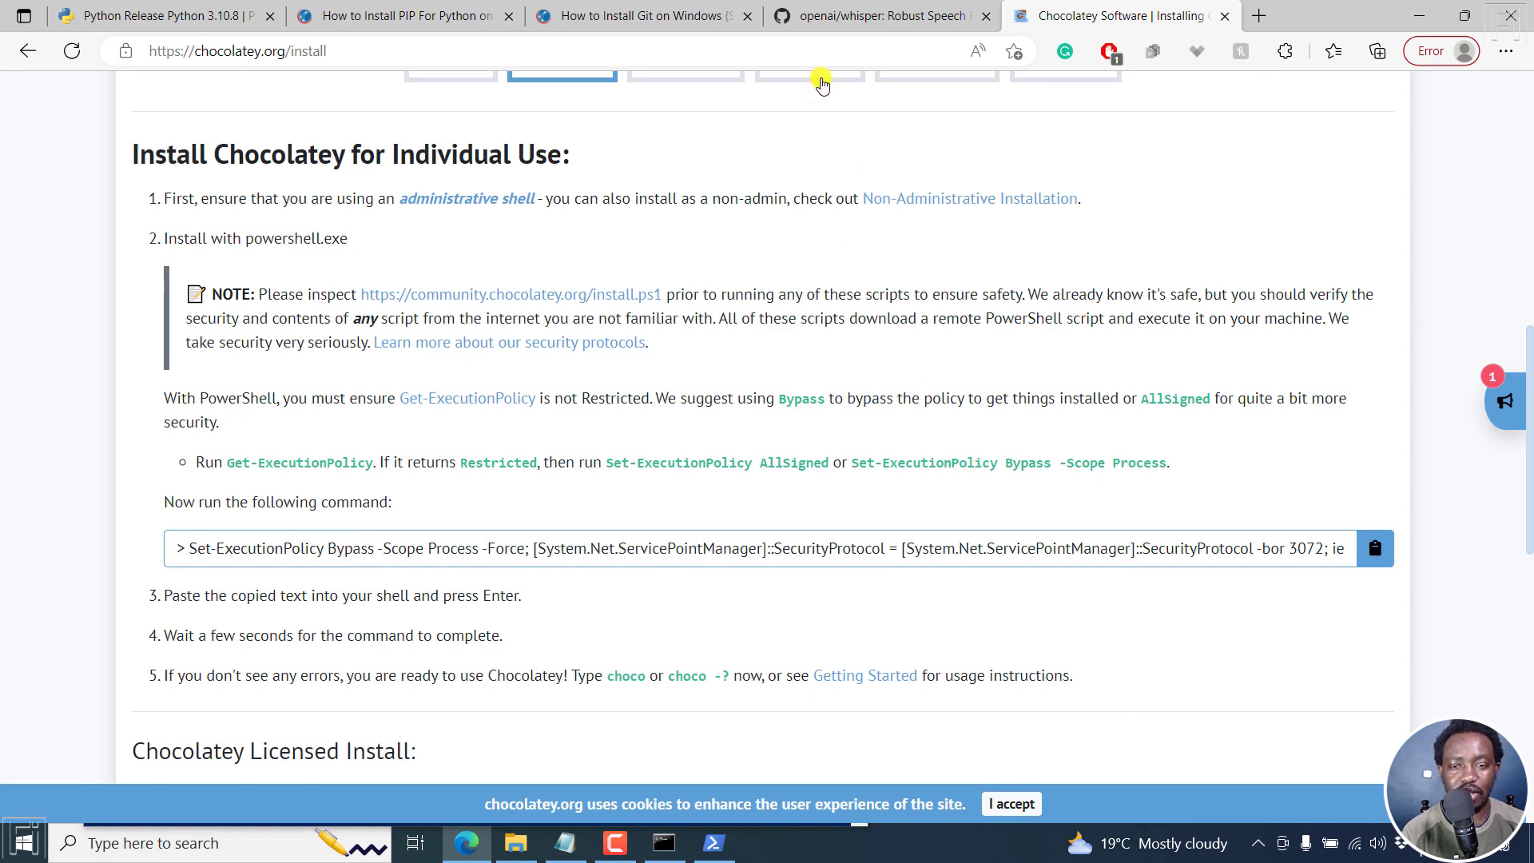
{"action": "left_click", "coordinate": [853, 10]}
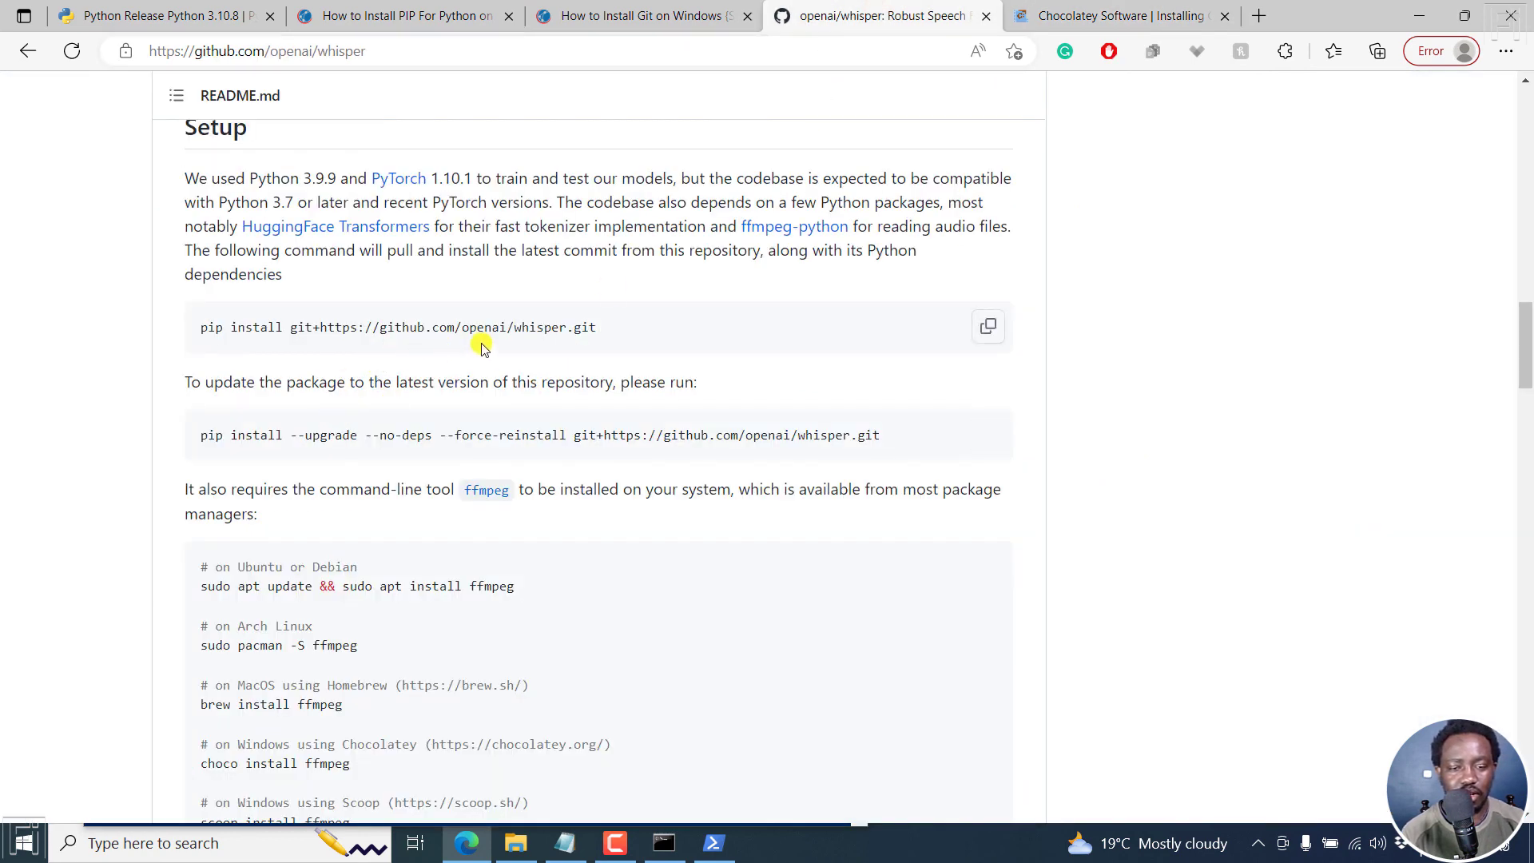
{"action": "left_click_drag", "start_coordinate": [382, 768], "coordinate": [196, 765]}
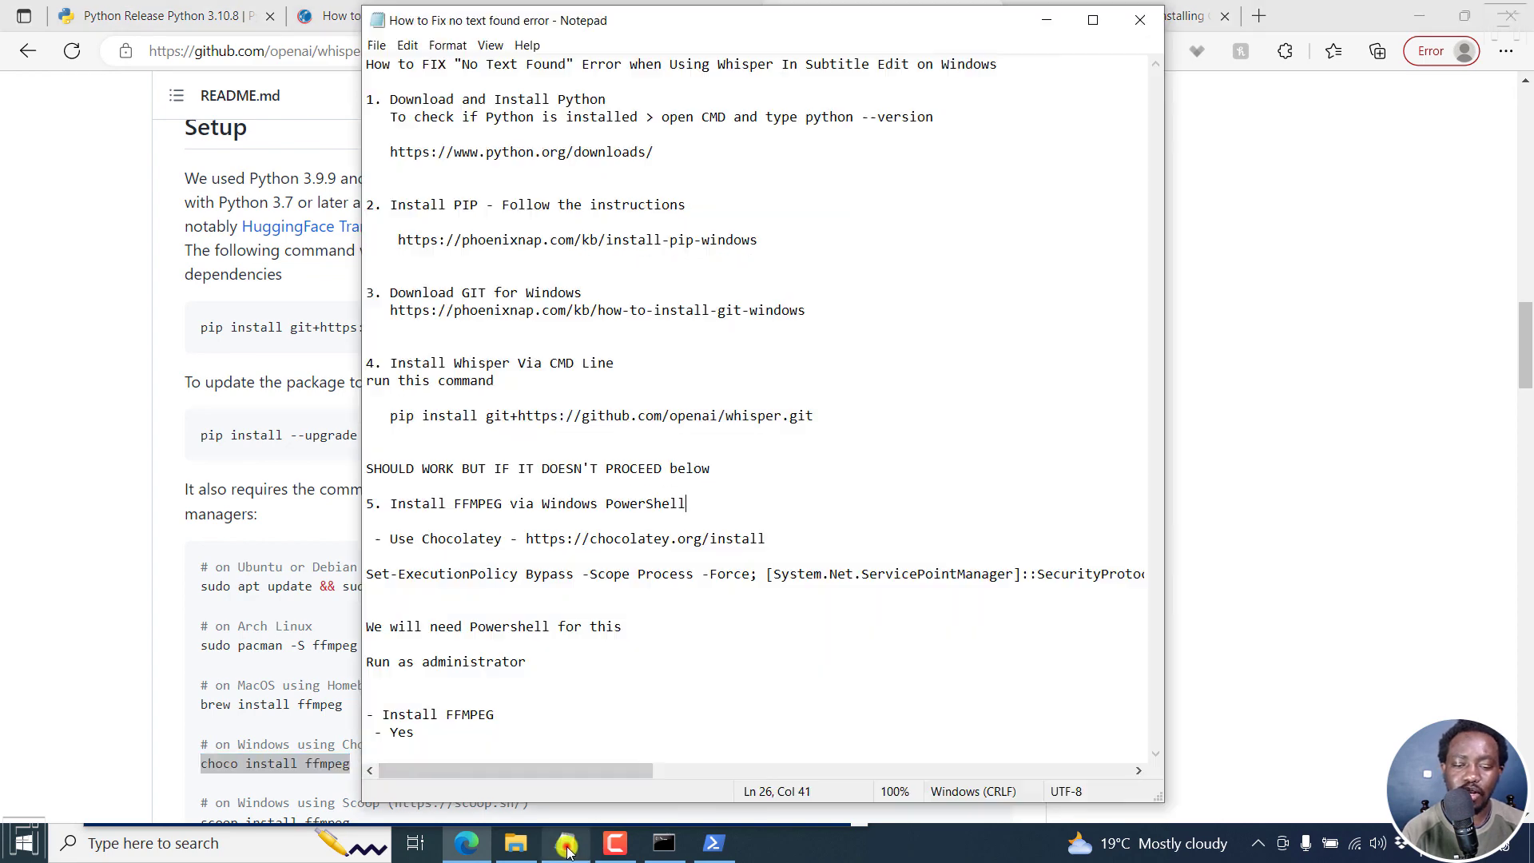
{"action": "left_click", "coordinate": [565, 843]}
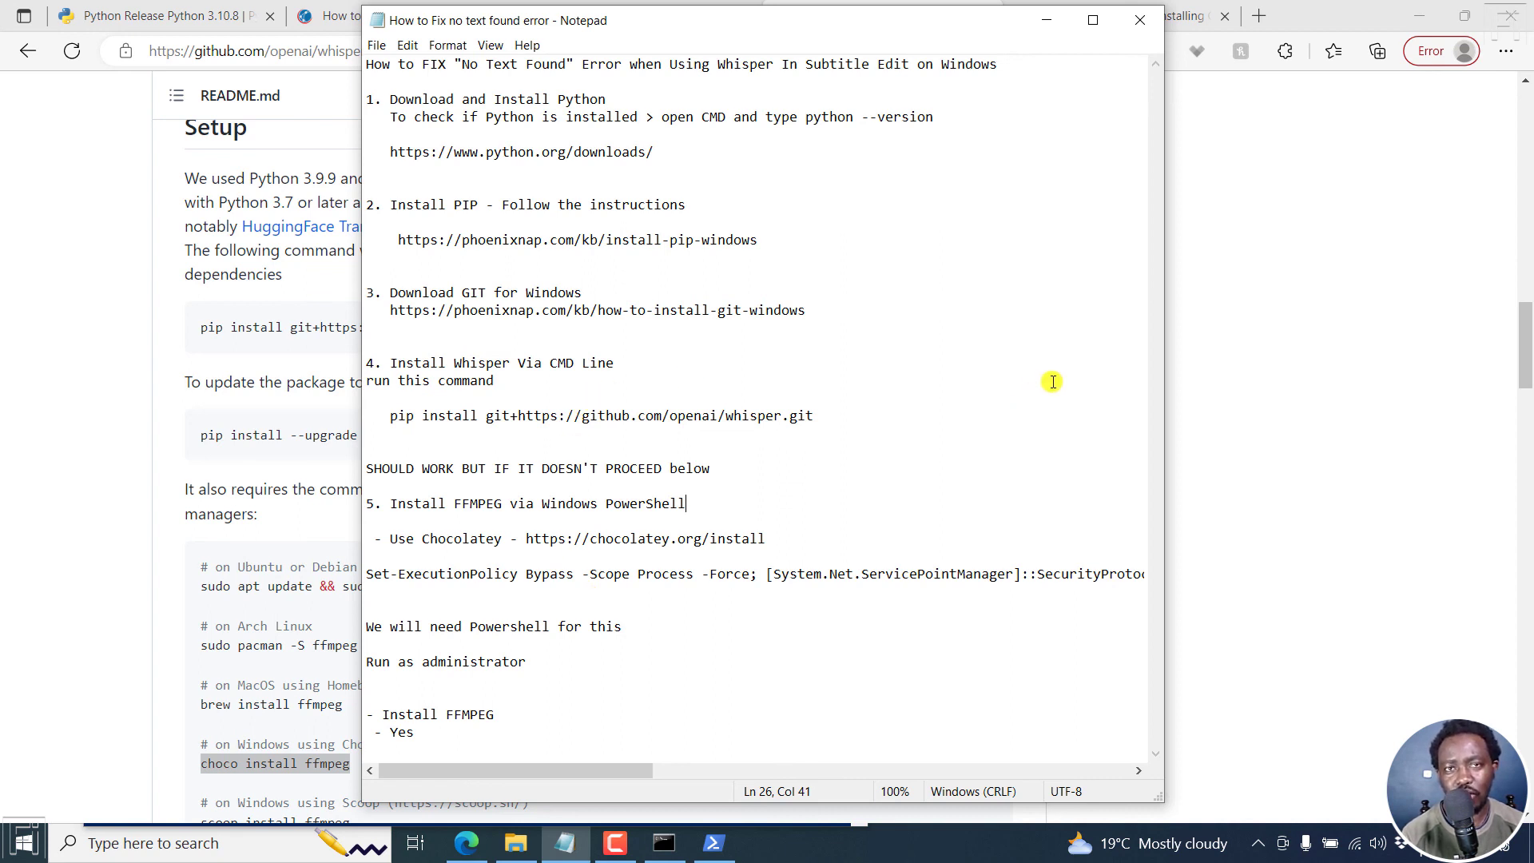
{"action": "left_click", "coordinate": [1371, 315]}
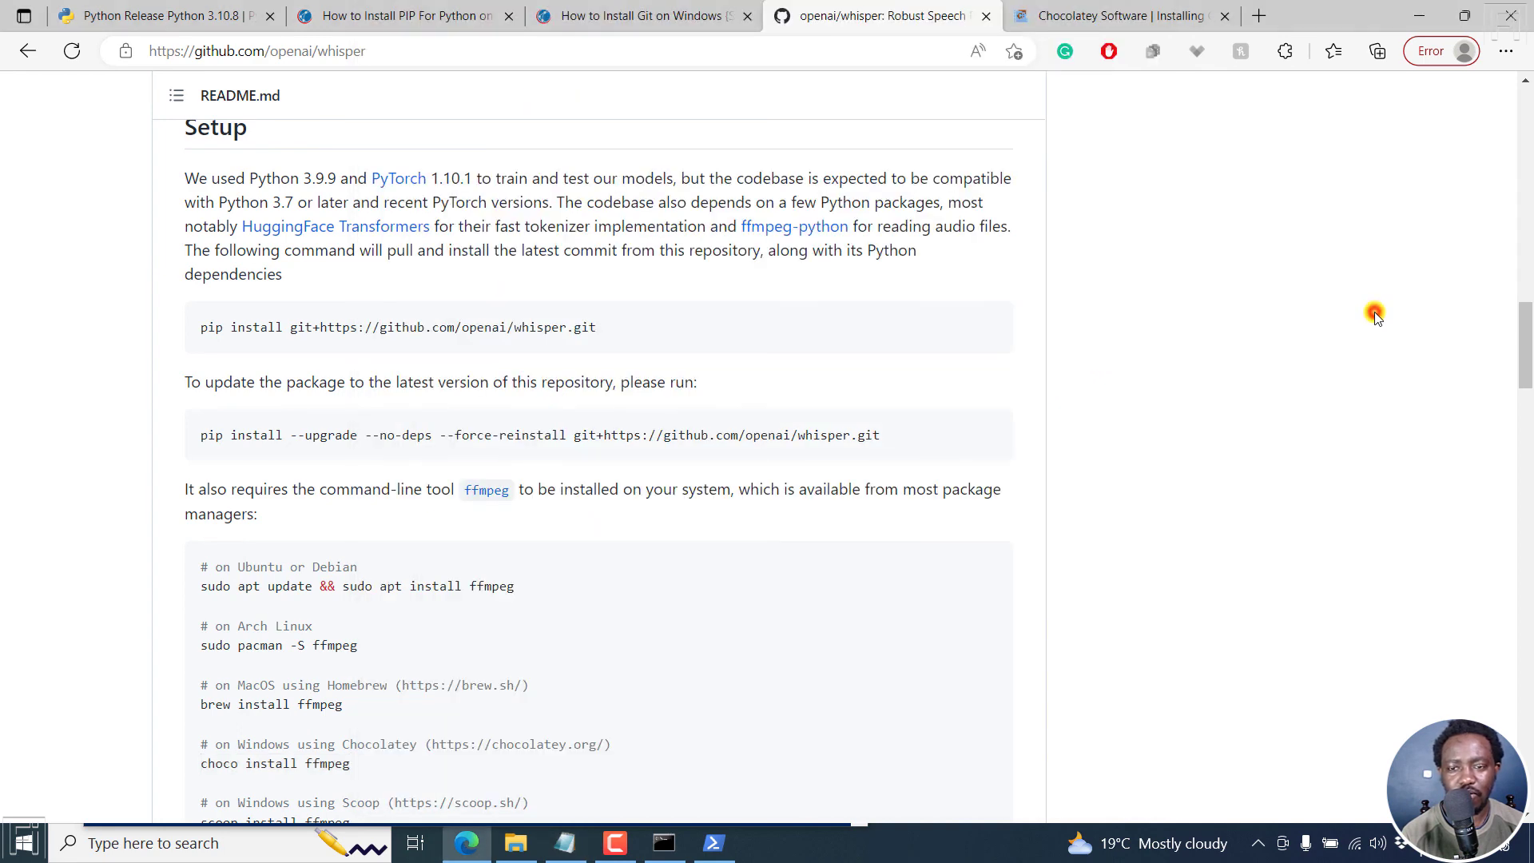